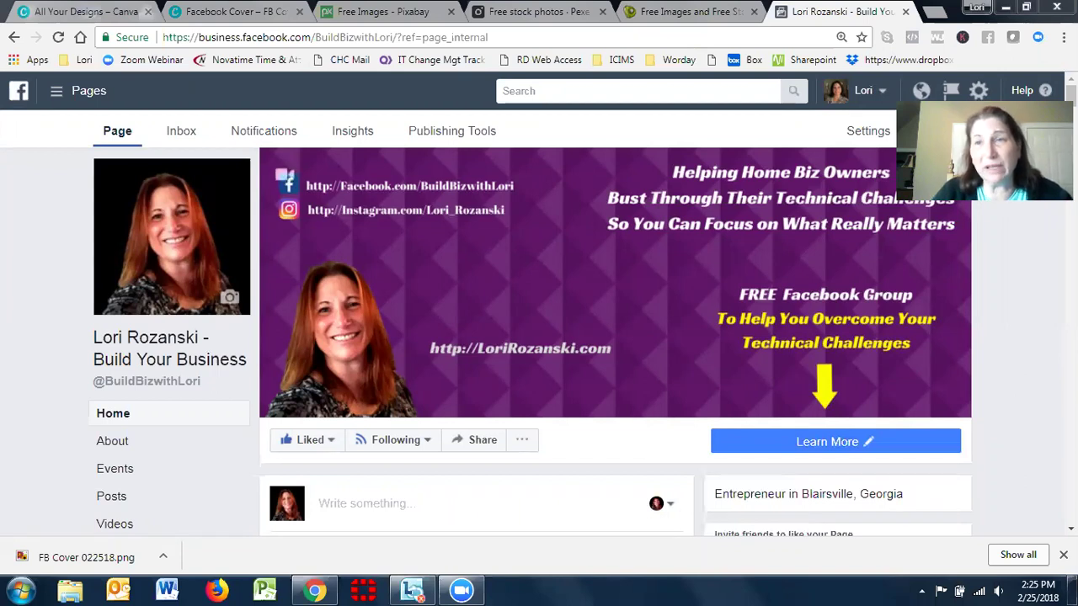
scroll(615, 337, down, 5)
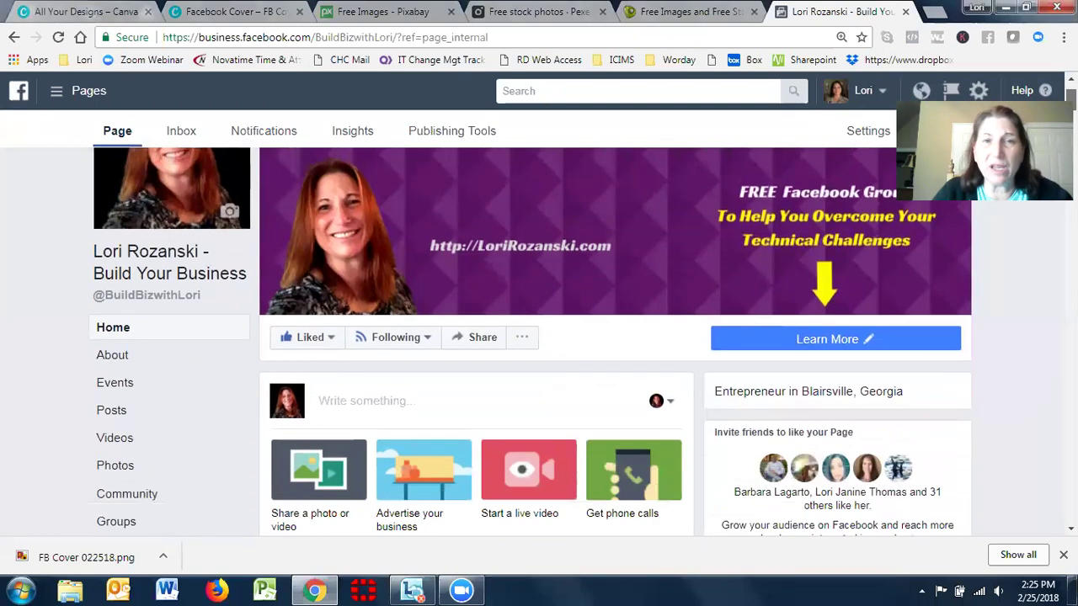
scroll(475, 362, down, 10)
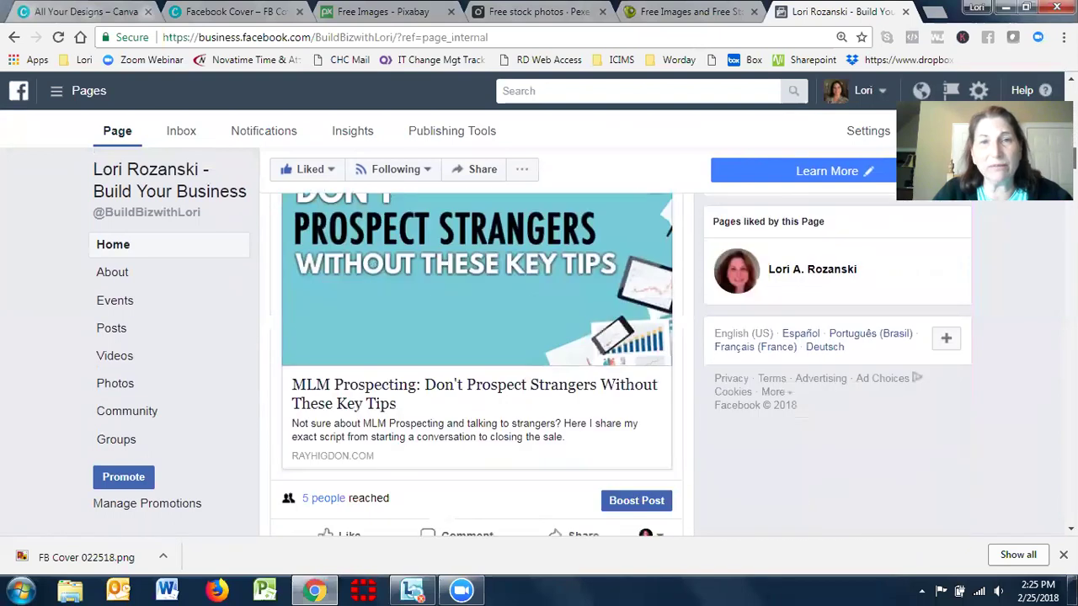
scroll(476, 362, down, 5)
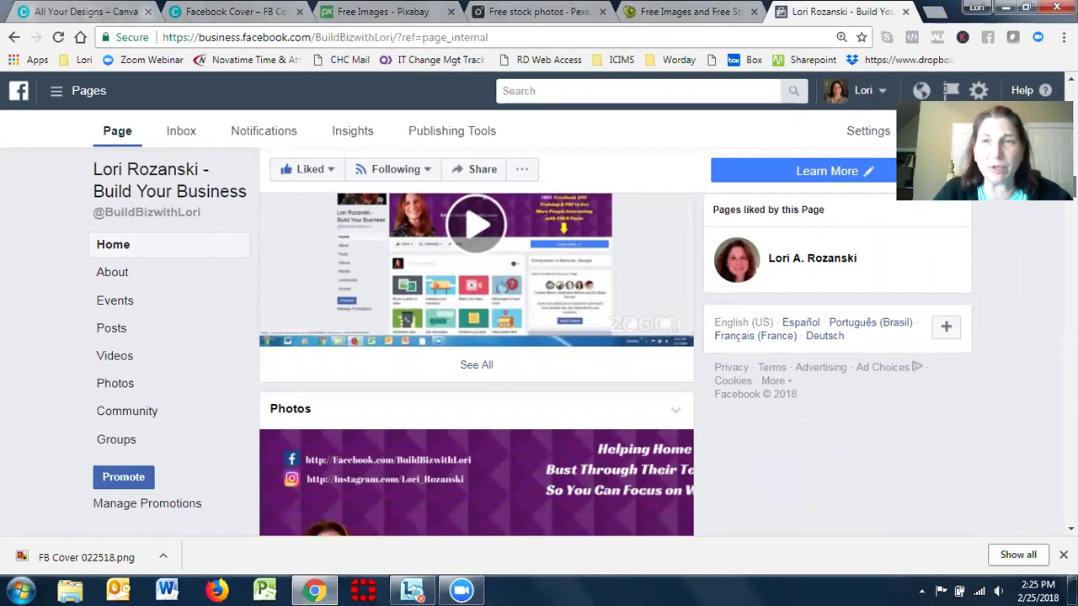
scroll(476, 362, down, 5)
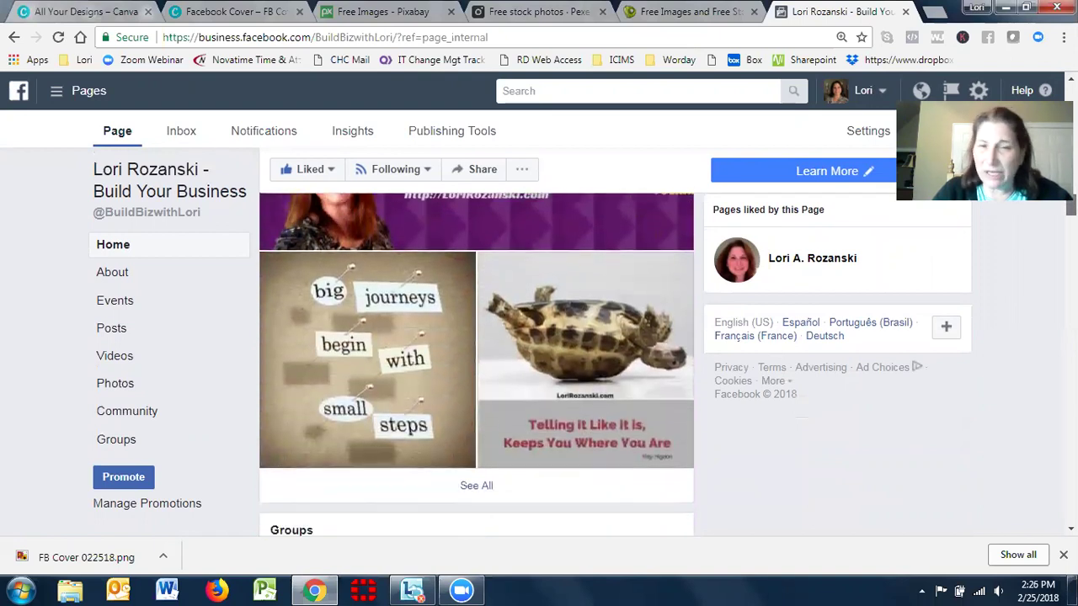
scroll(475, 362, down, 8)
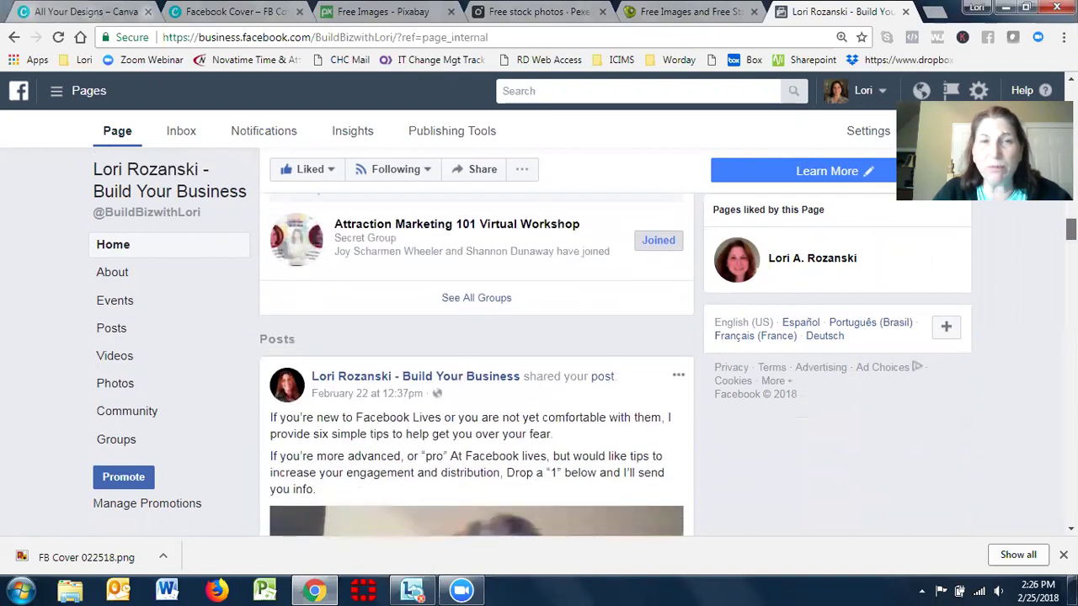
scroll(475, 362, down, 8)
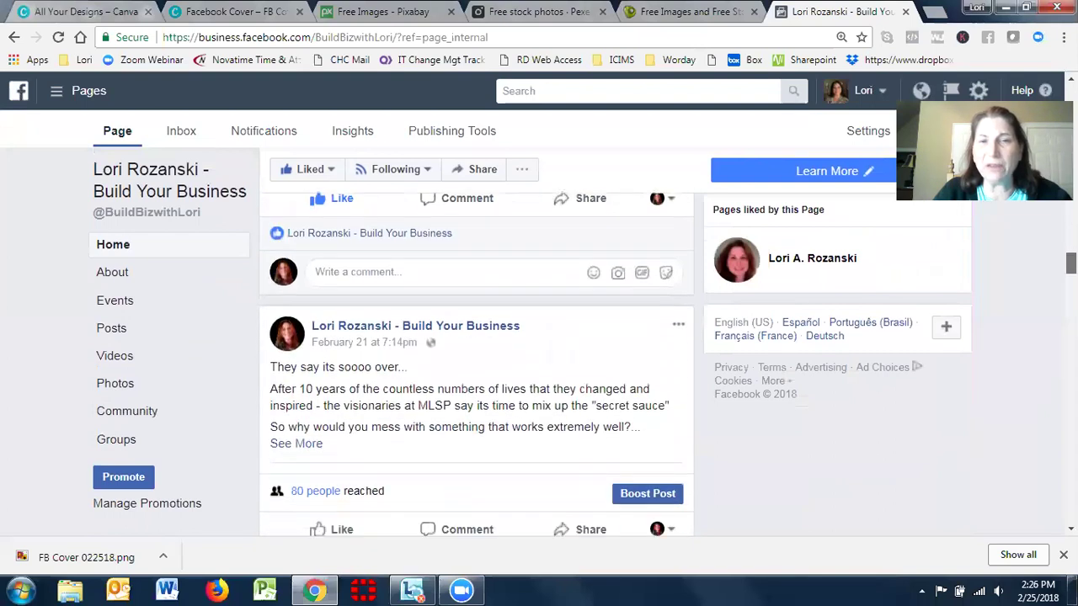
scroll(475, 362, down, 8)
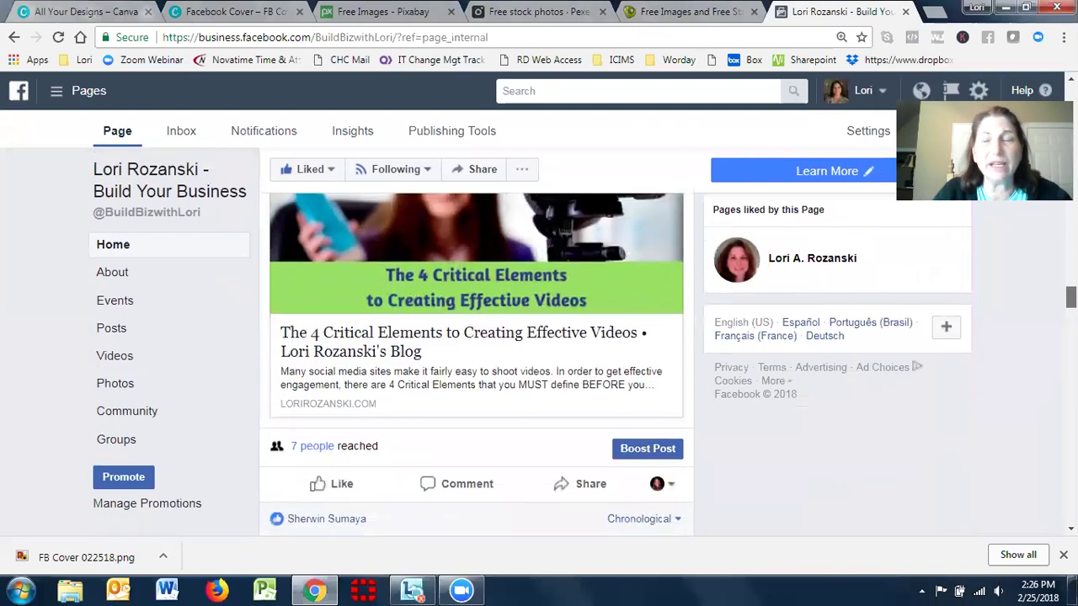
scroll(476, 362, down, 1)
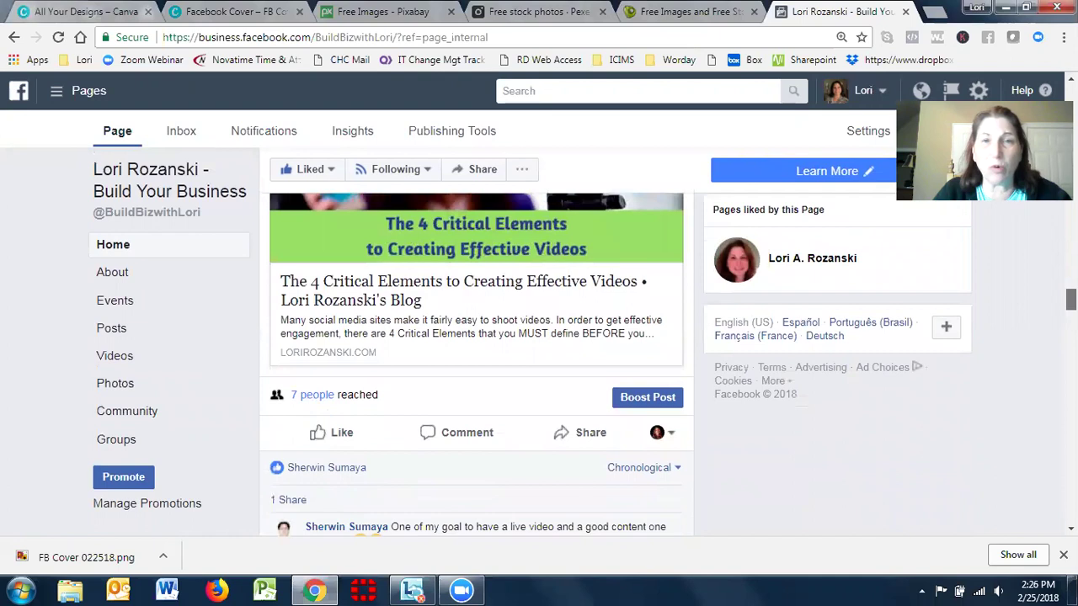
scroll(475, 362, down, 1)
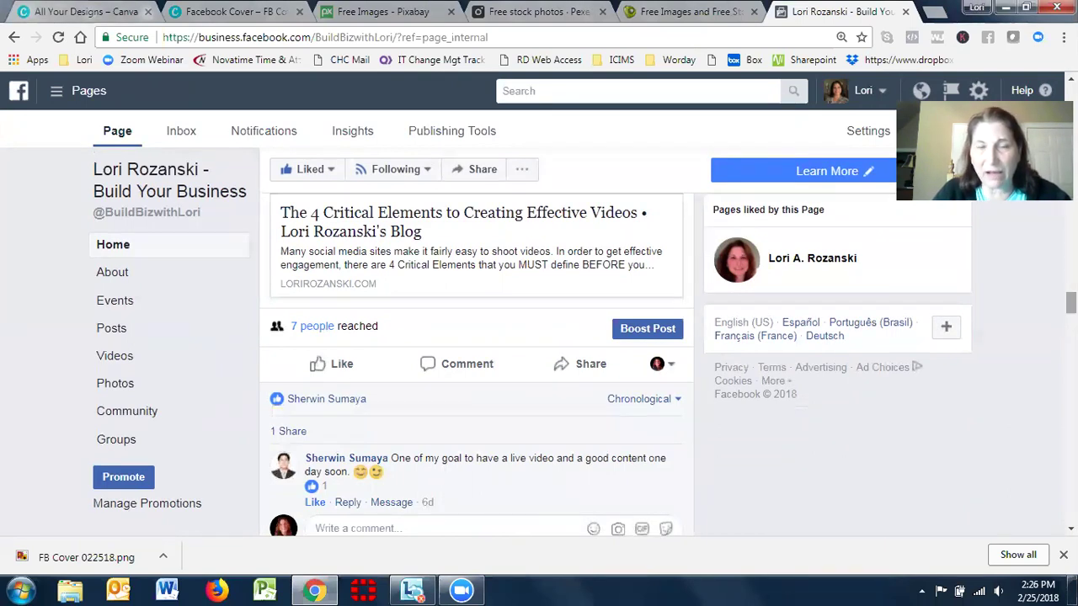
scroll(477, 362, up, 5)
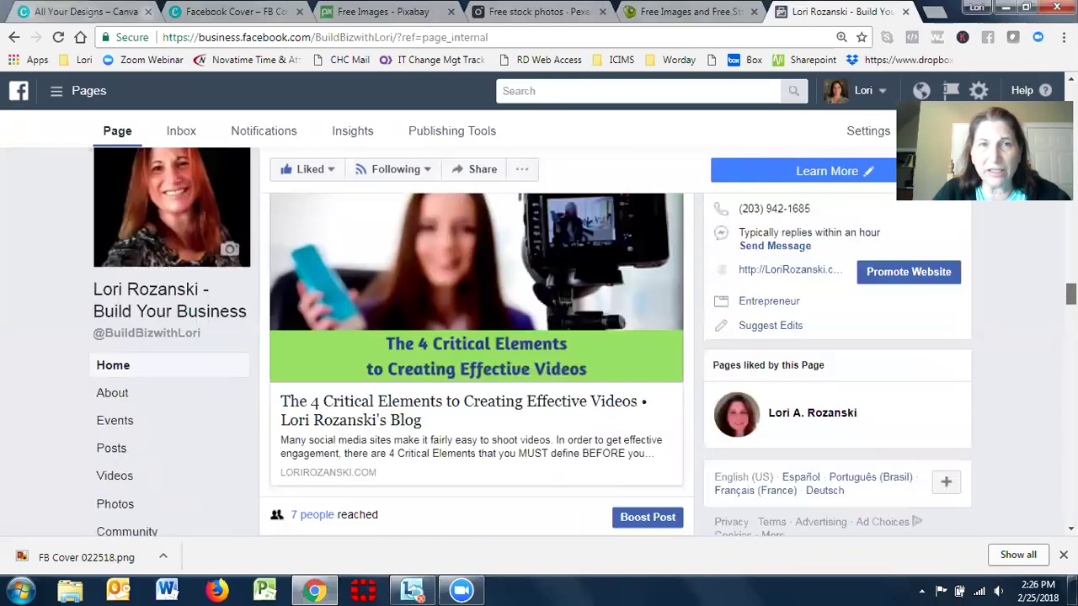
scroll(476, 362, up, 1)
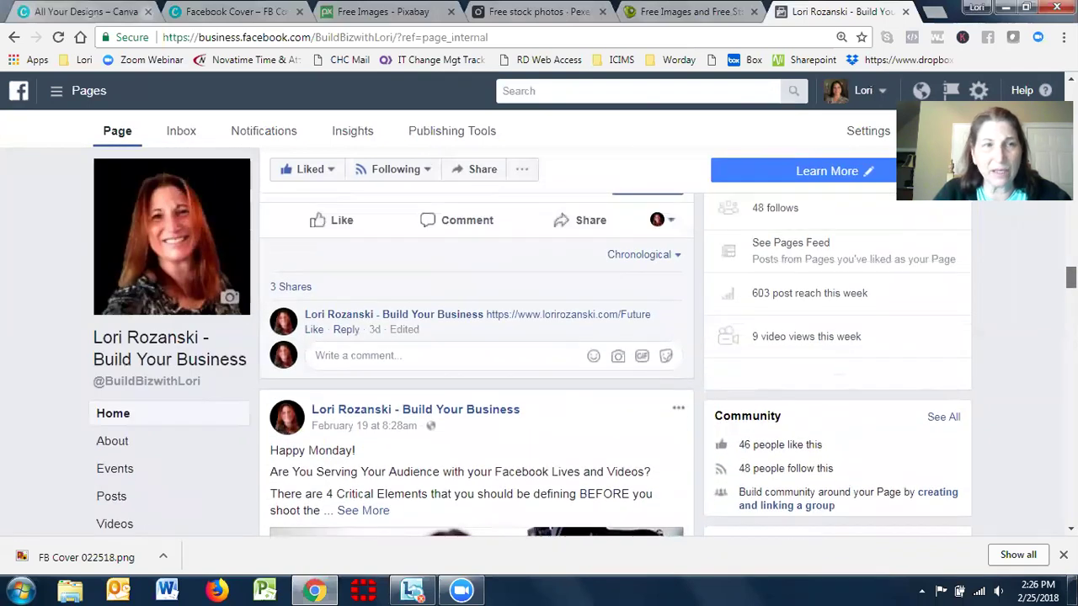
scroll(477, 362, up, 2)
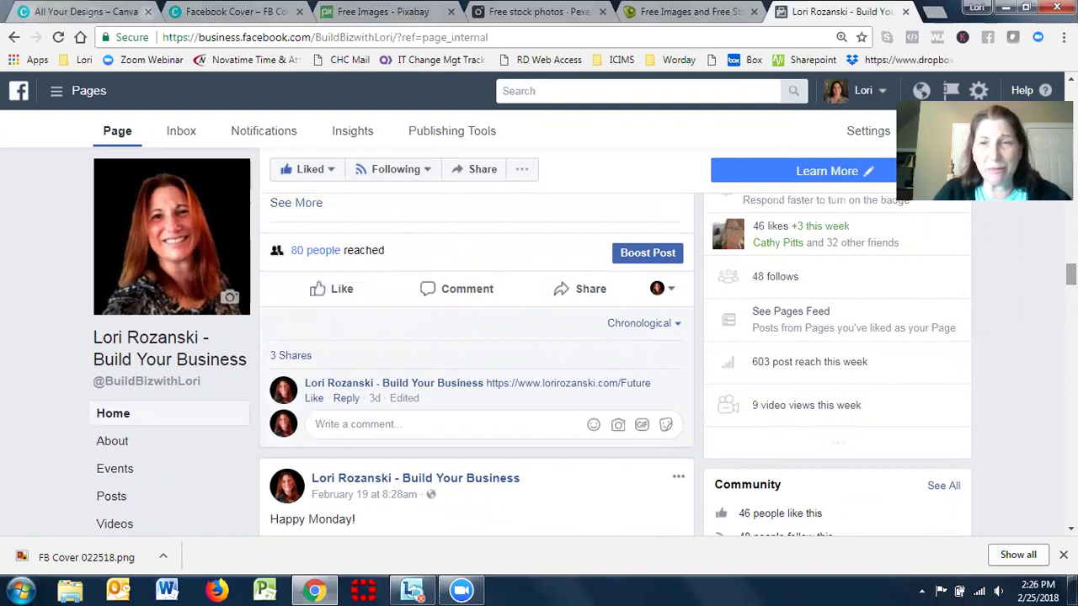
scroll(475, 361, up, 15)
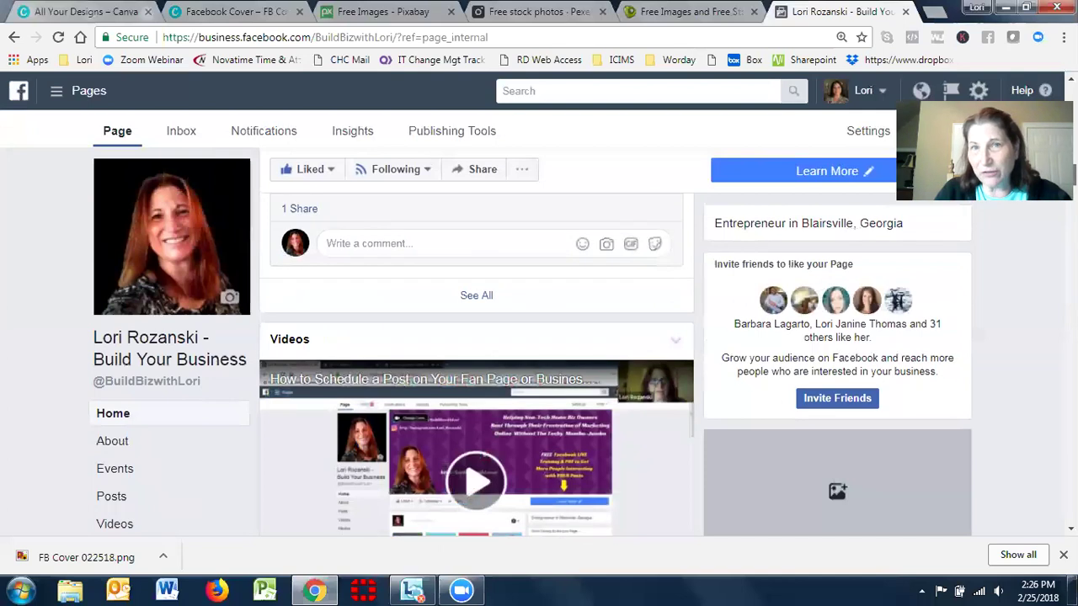
scroll(615, 337, up, 3)
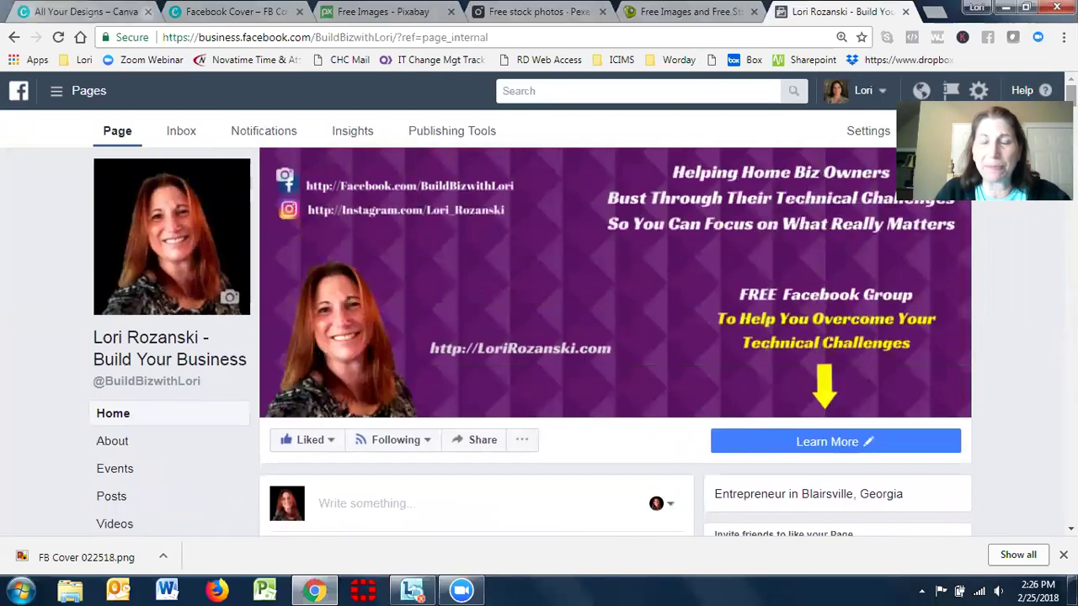
mouse_move(652, 269)
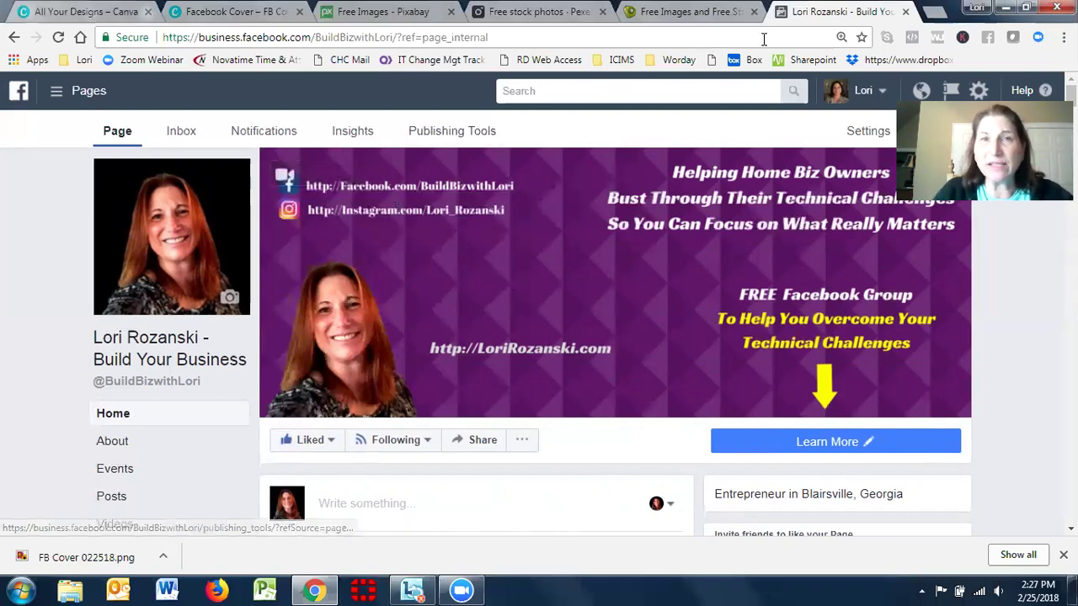
Step: Close the Facebook business page and return to the top of the Canva designs page
click(905, 12)
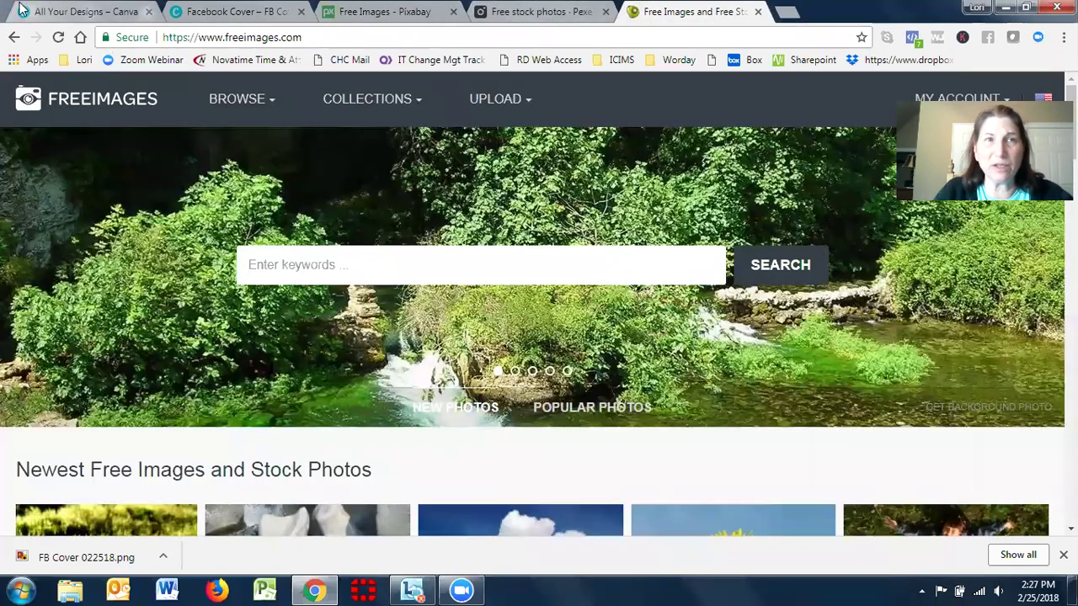
click(26, 11)
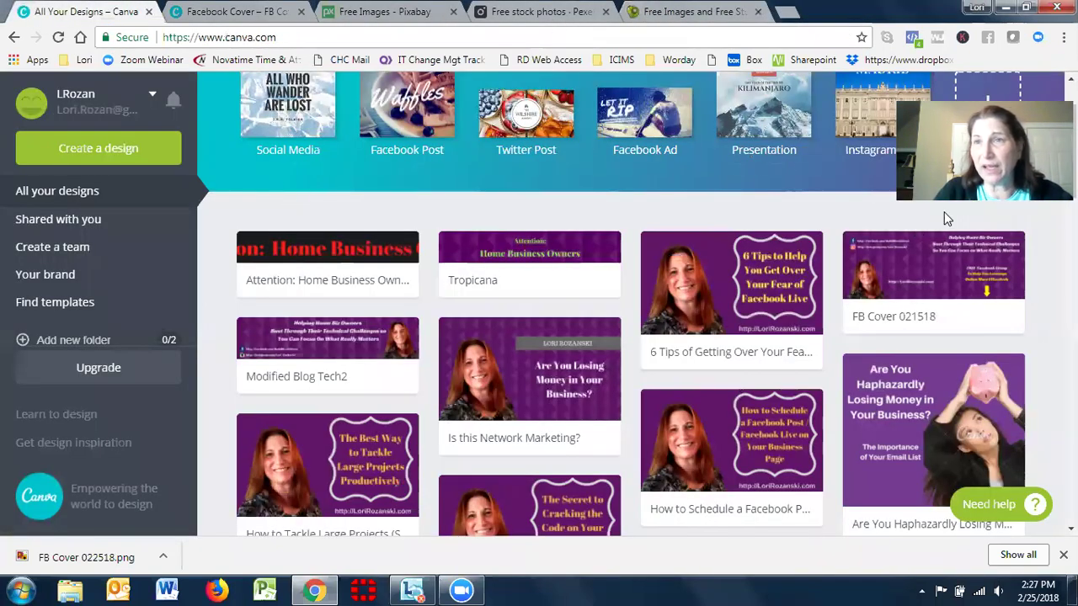
scroll(945, 219, up, 2)
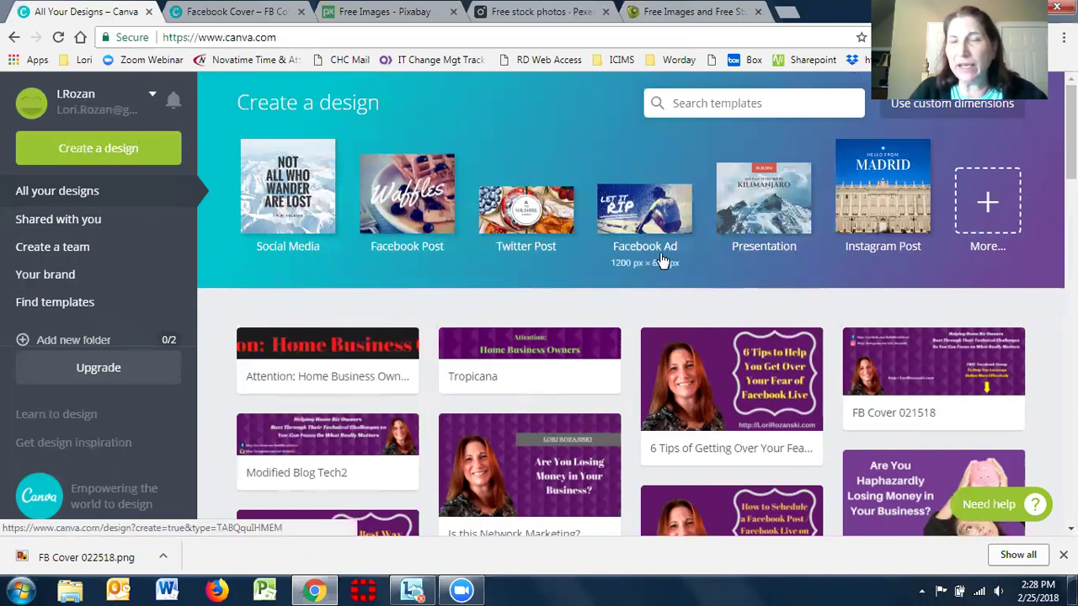
Step: Expand the full list of design types and browse the Recommended and Social Media Posts sections
click(991, 209)
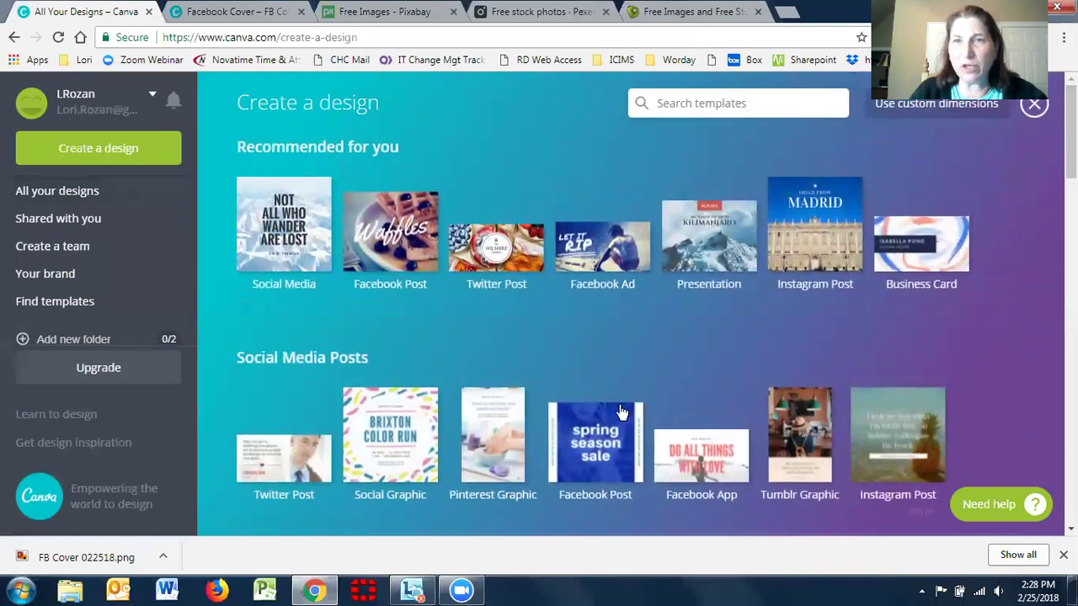
click(1034, 105)
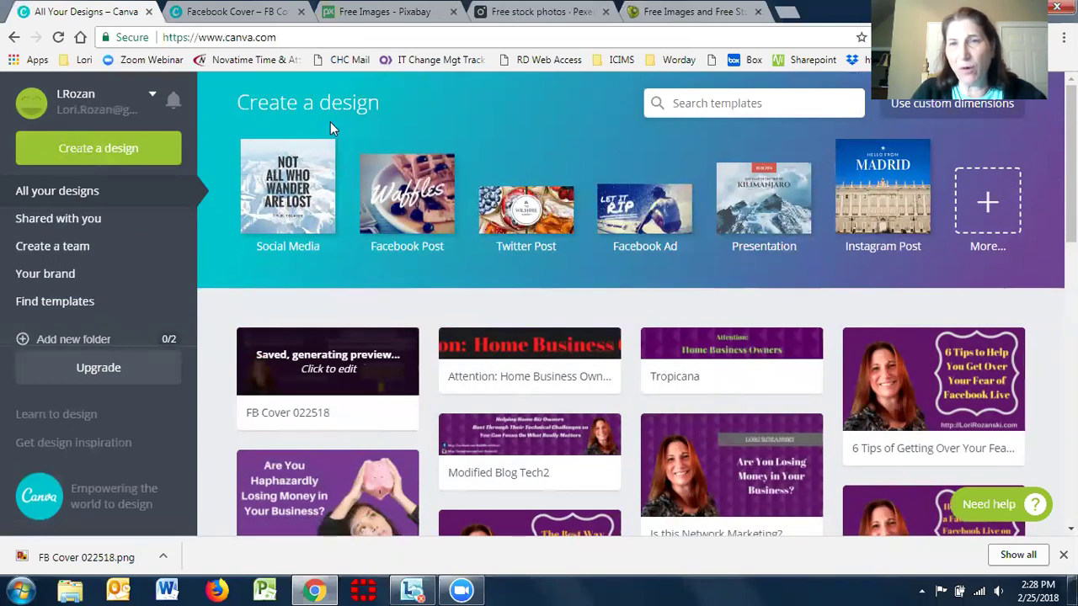
click(983, 213)
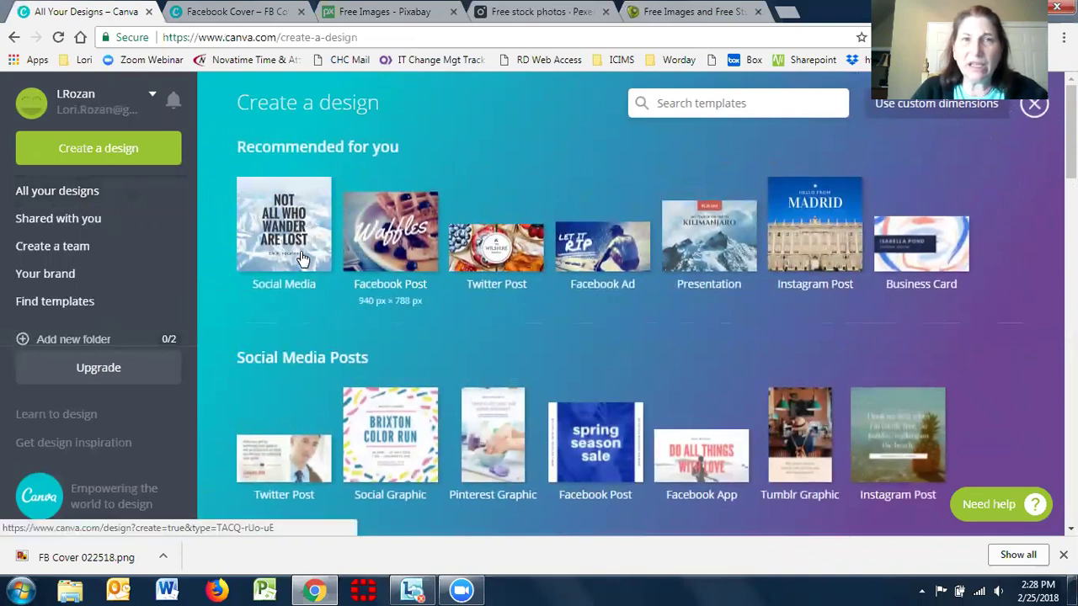
drag(398, 146, 265, 153)
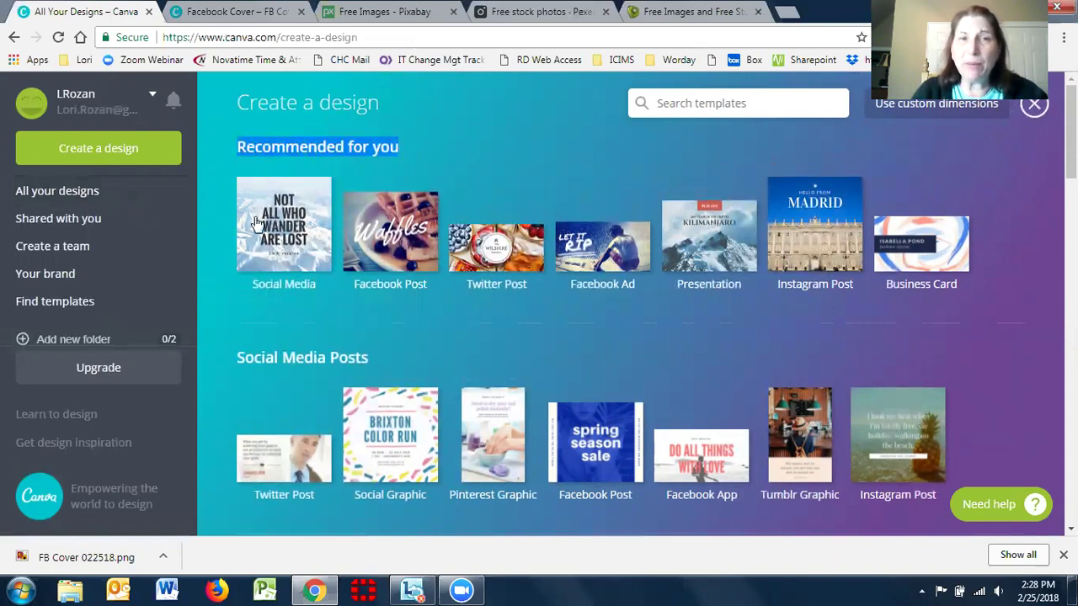
scroll(1009, 162, down, 1)
scroll(637, 303, down, 3)
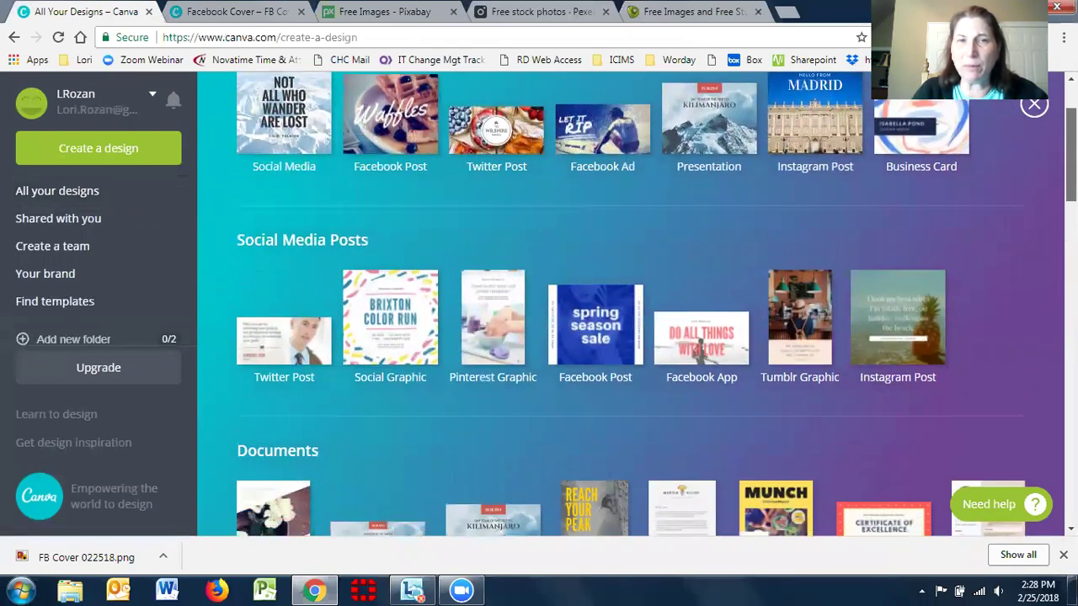
scroll(247, 135, down, 2)
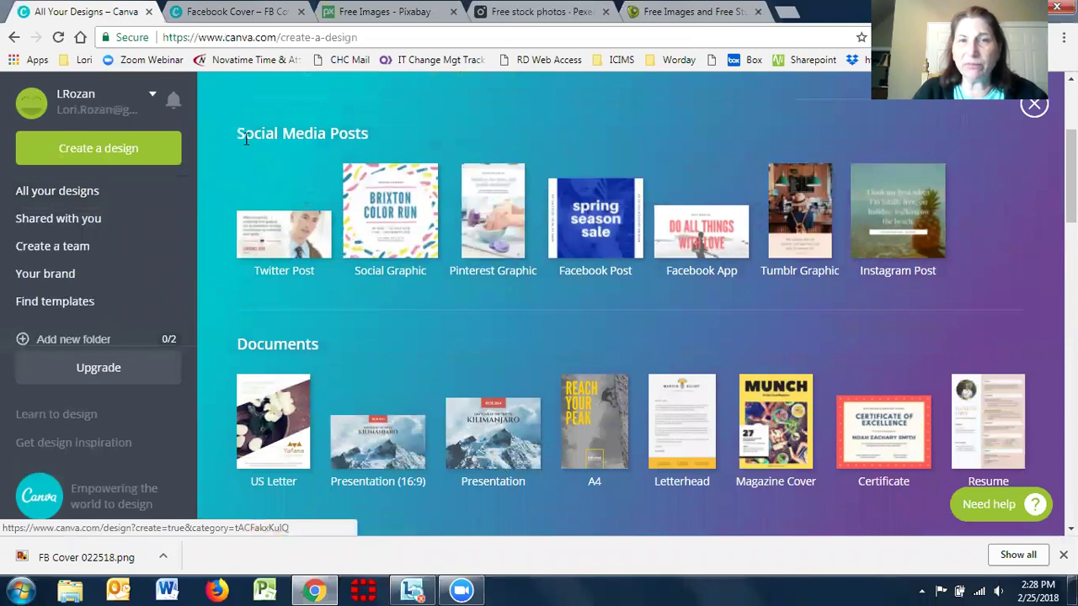
drag(373, 137, 240, 131)
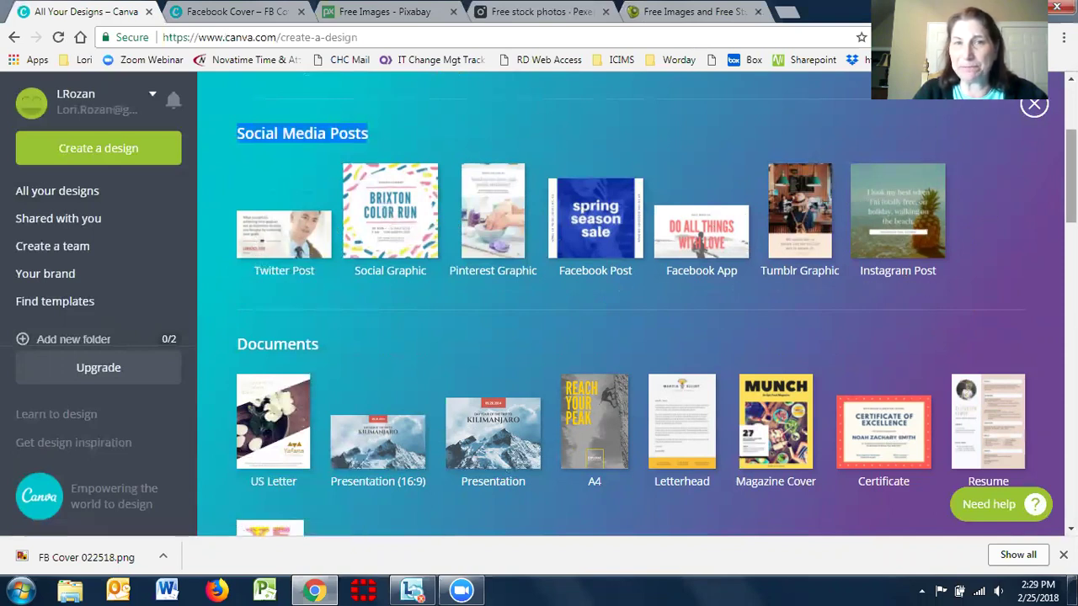
Step: Start a new blank 940 × 788 px Facebook Post design
scroll(638, 303, down, 3)
scroll(514, 252, down, 2)
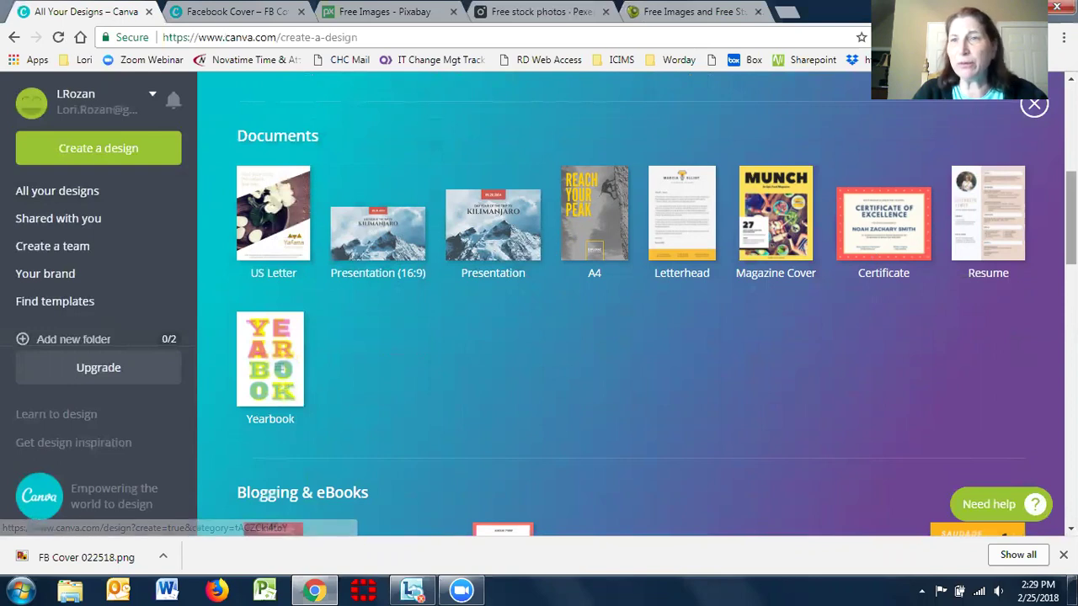
scroll(1067, 244, down, 5)
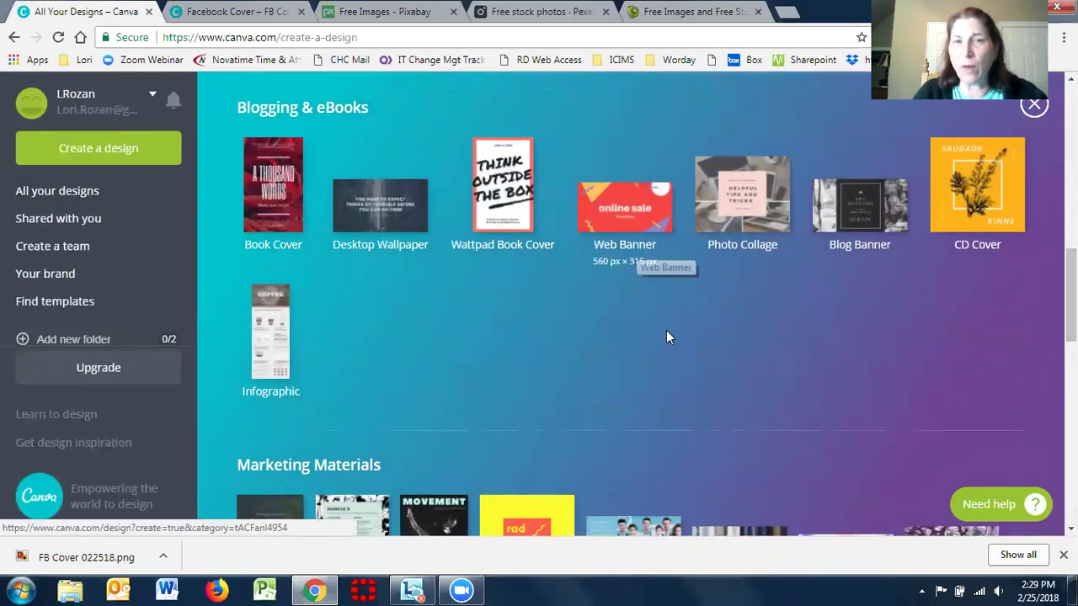
scroll(1069, 295, down, 3)
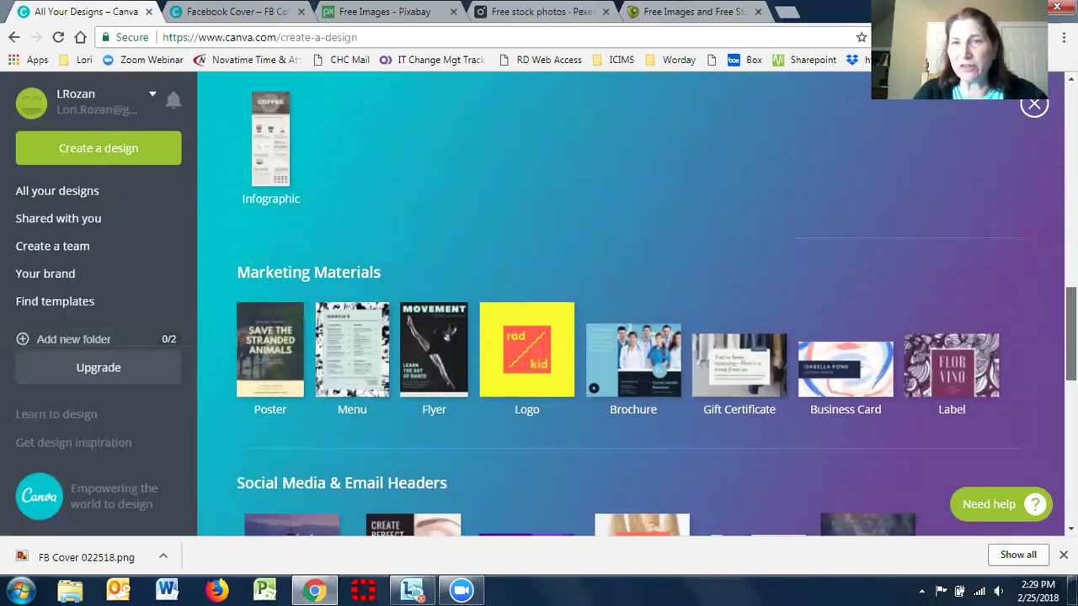
scroll(1069, 295, down, 4)
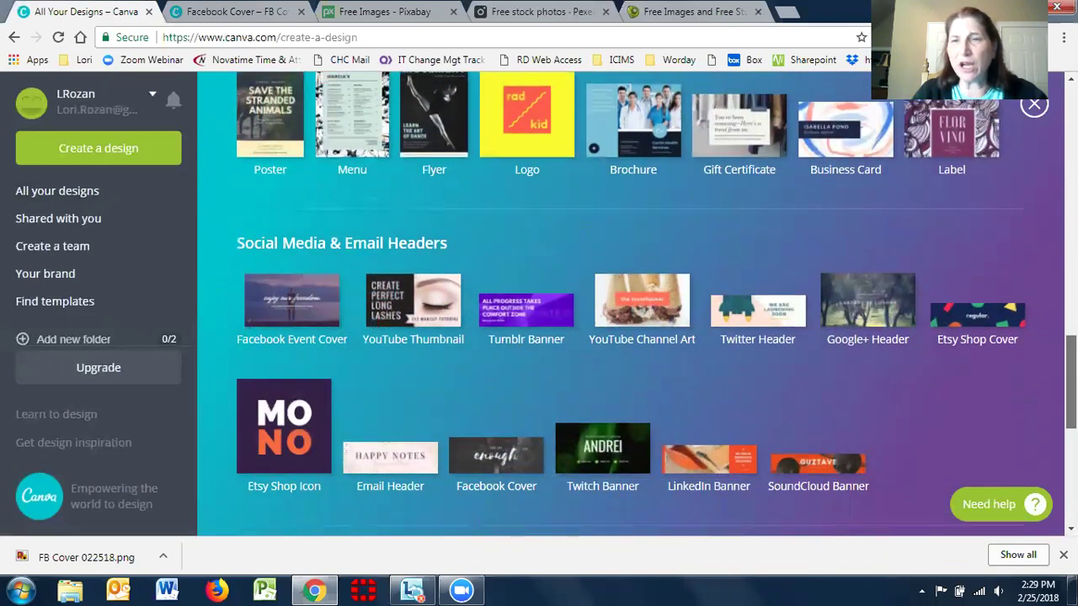
scroll(1069, 295, down, 3)
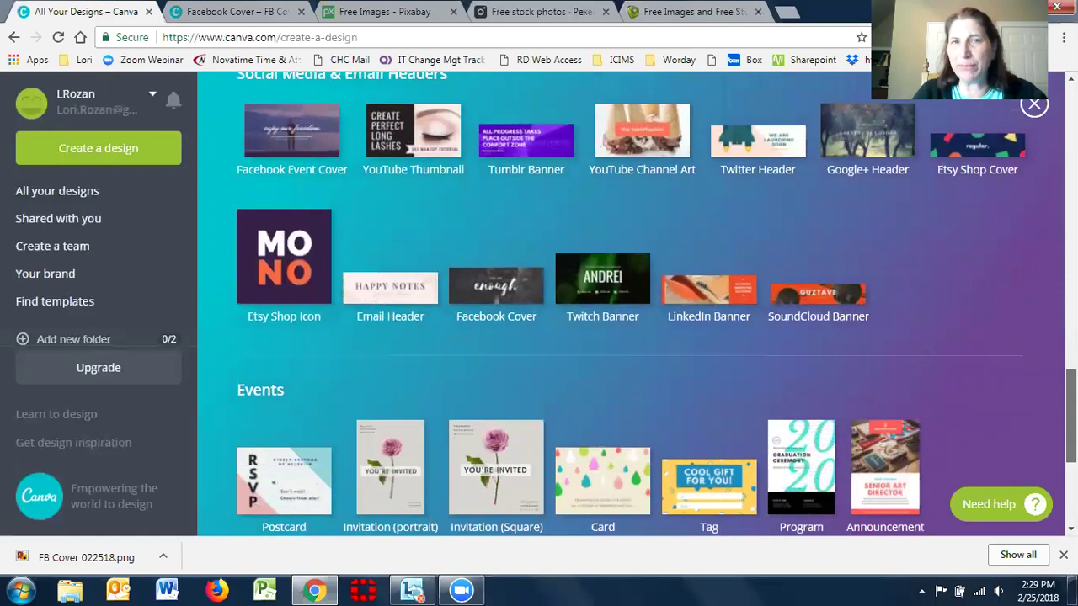
scroll(638, 303, down, 3)
scroll(637, 303, up, 10)
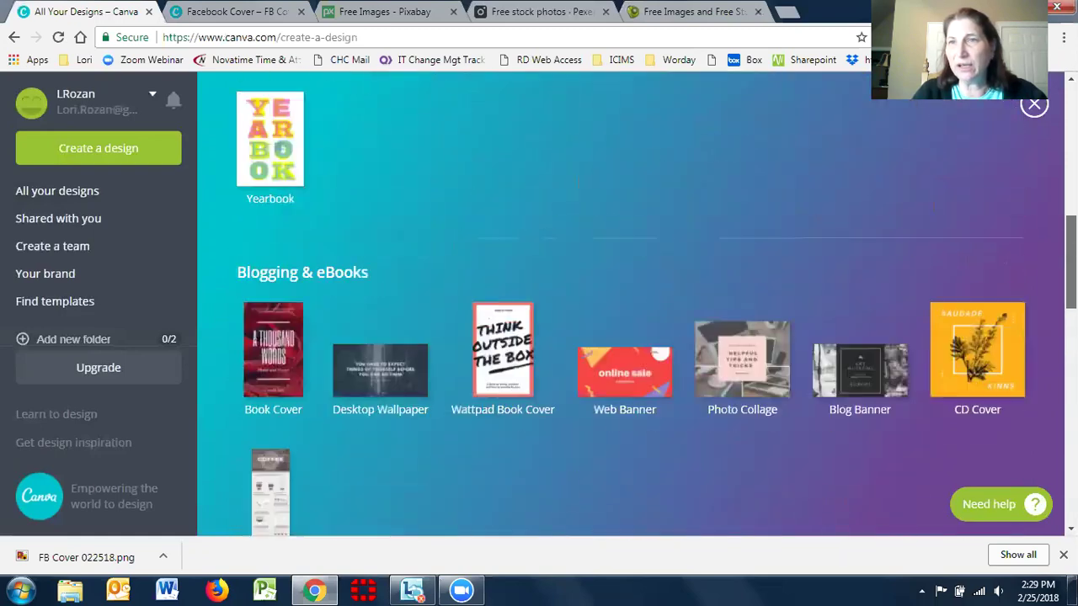
scroll(637, 303, up, 10)
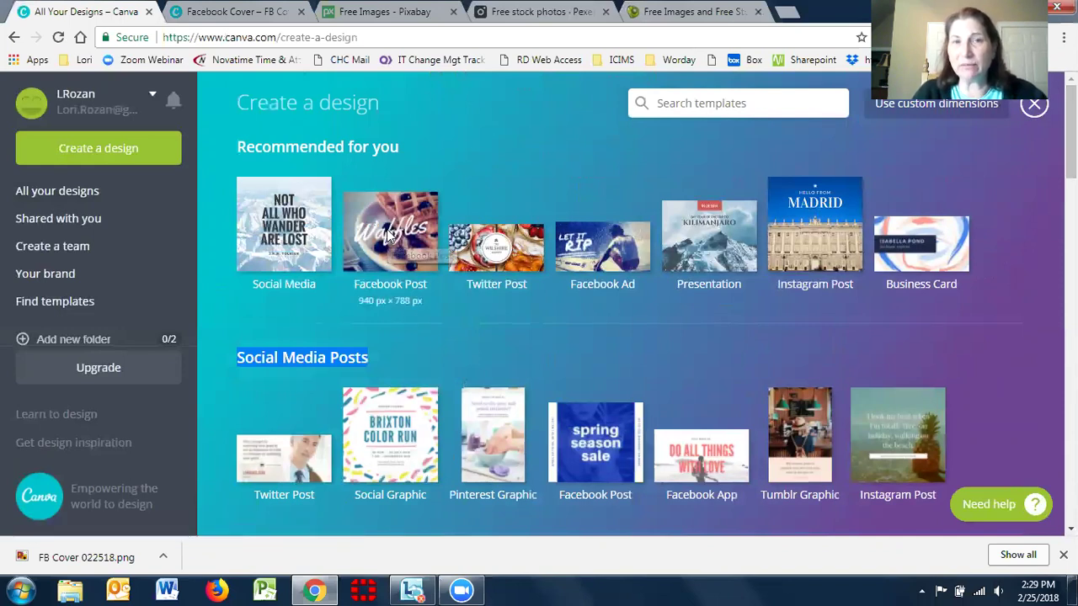
click(390, 236)
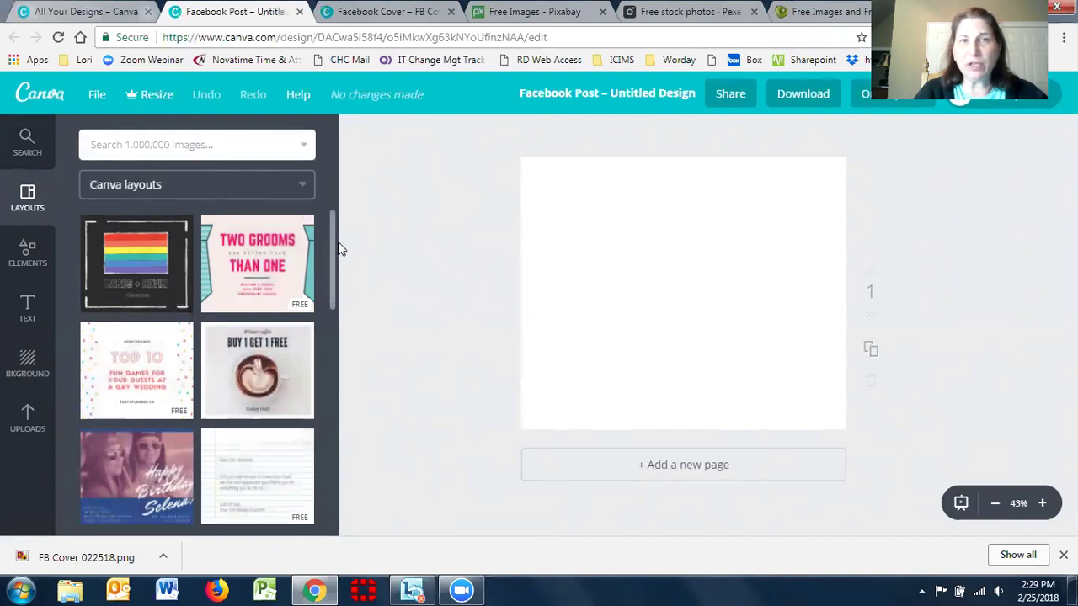
drag(330, 226, 334, 481)
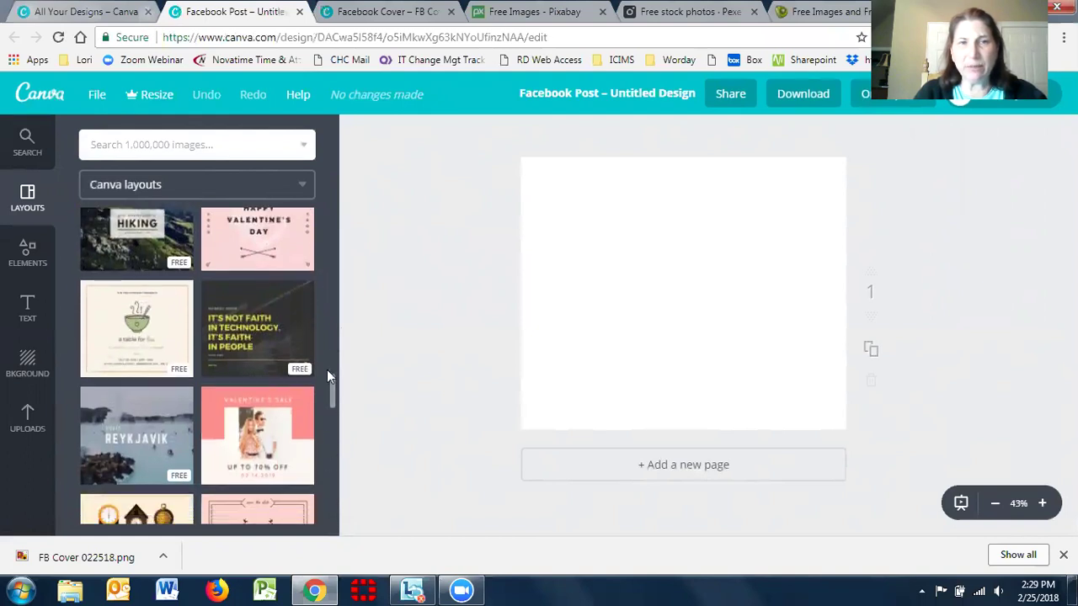
drag(334, 384, 336, 433)
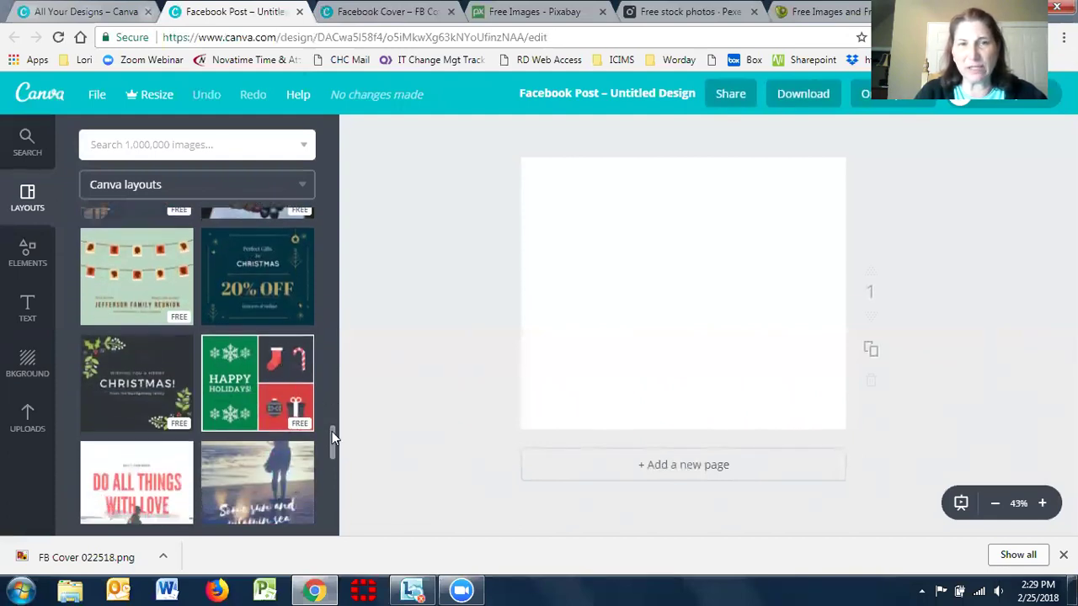
drag(334, 438, 343, 298)
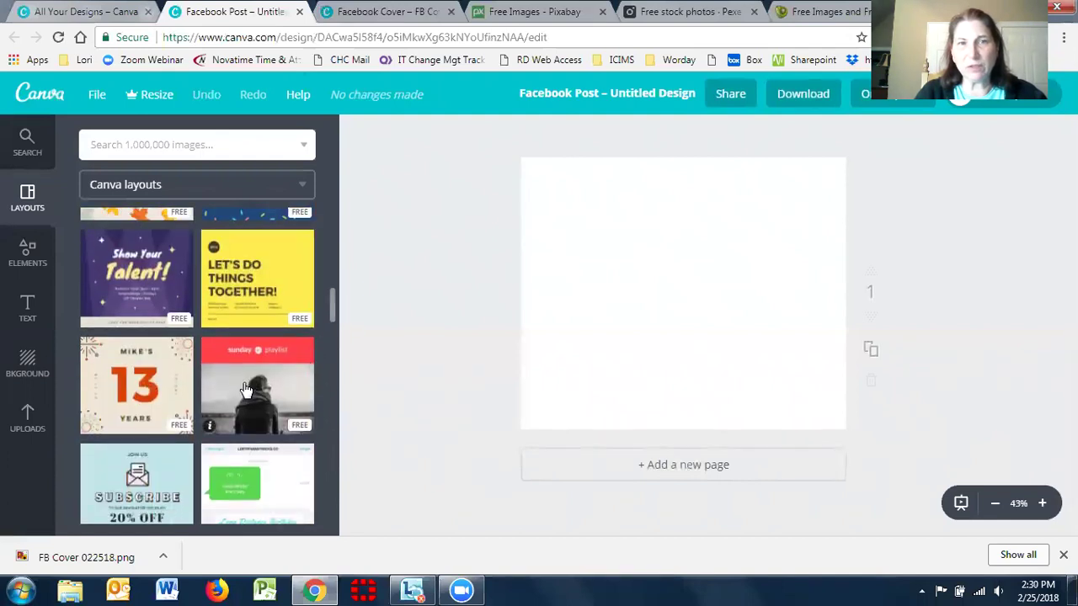
drag(334, 300, 333, 215)
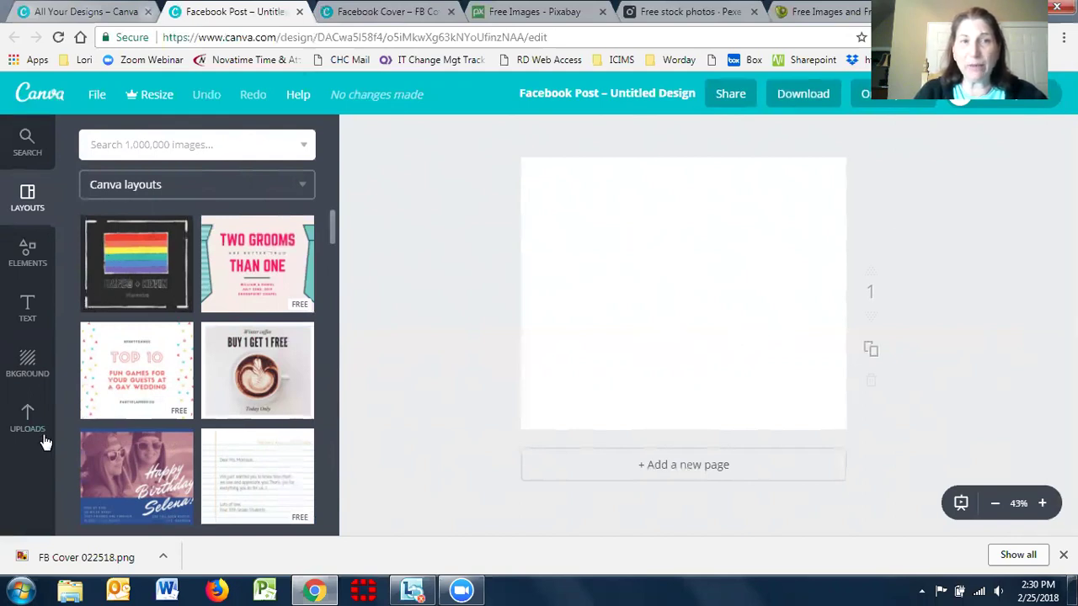
Step: Apply the one-tall, two-stacked photo grid, replacing a single-image grid tried first
click(28, 261)
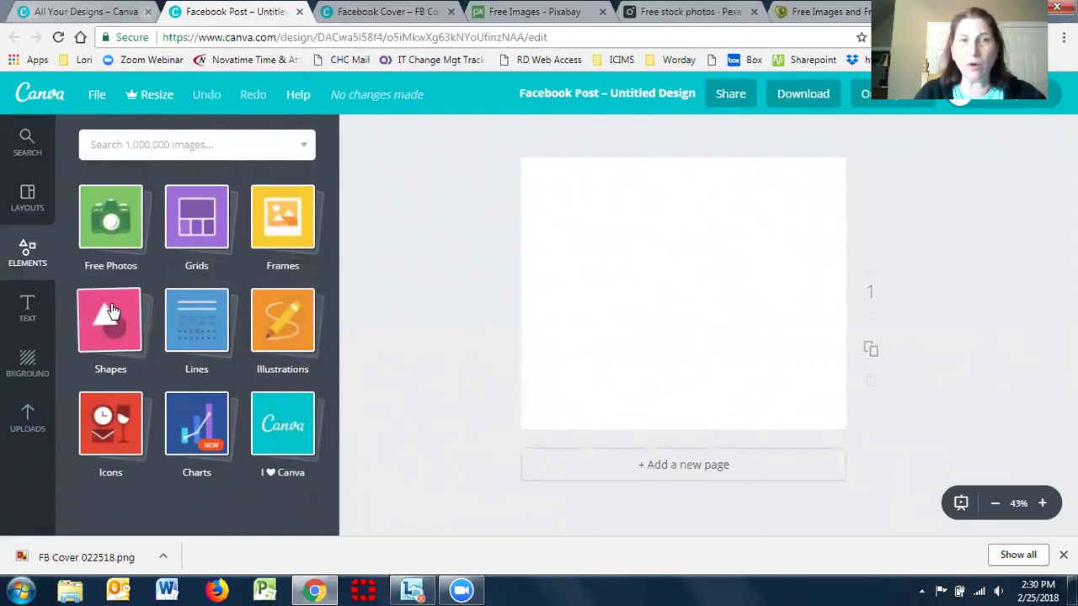
click(209, 232)
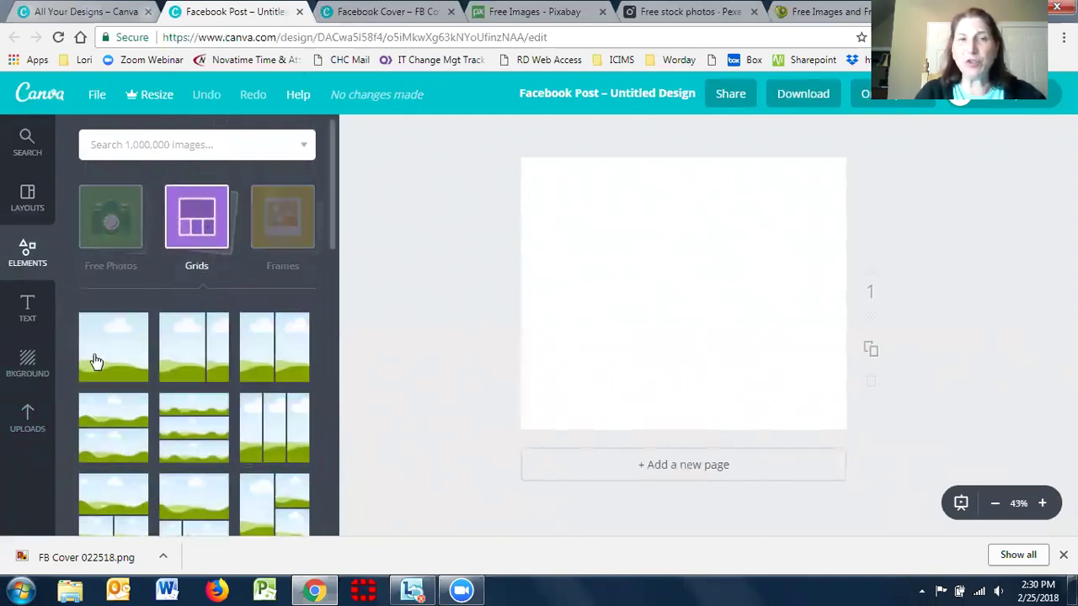
click(95, 362)
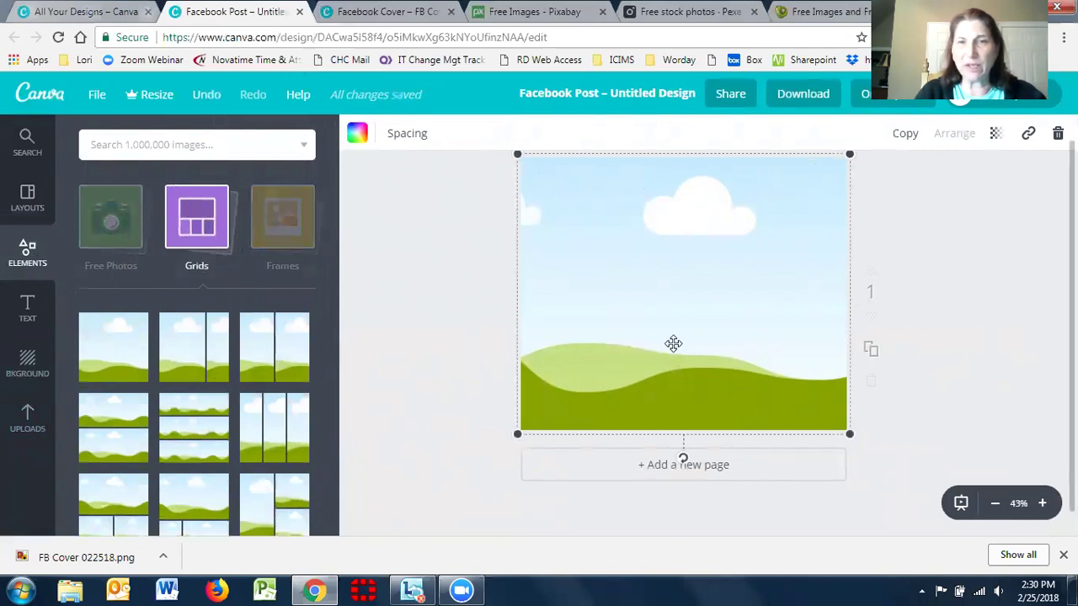
key(Delete)
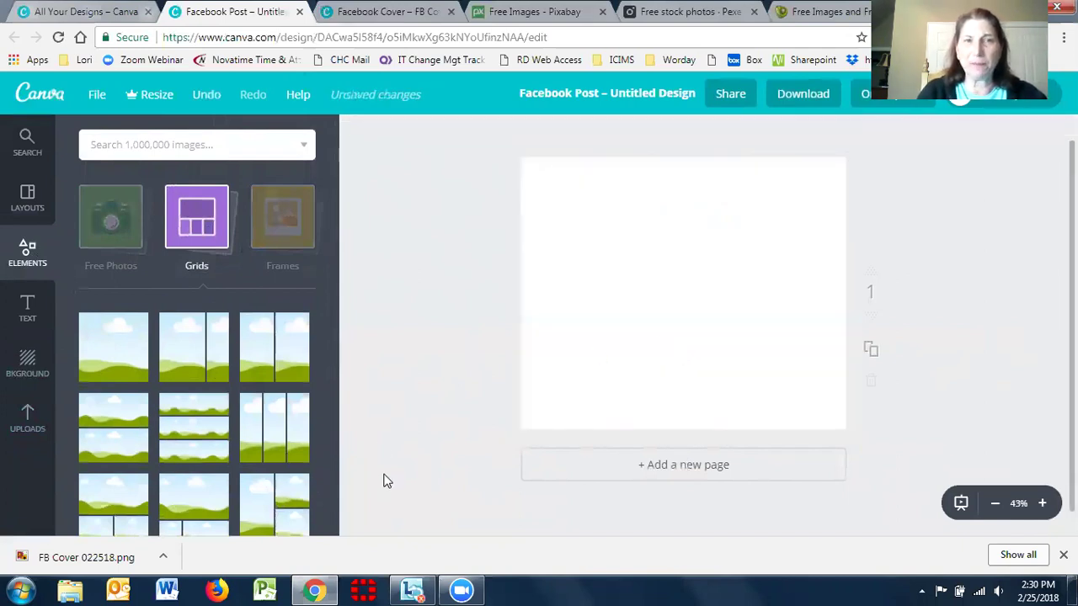
click(264, 512)
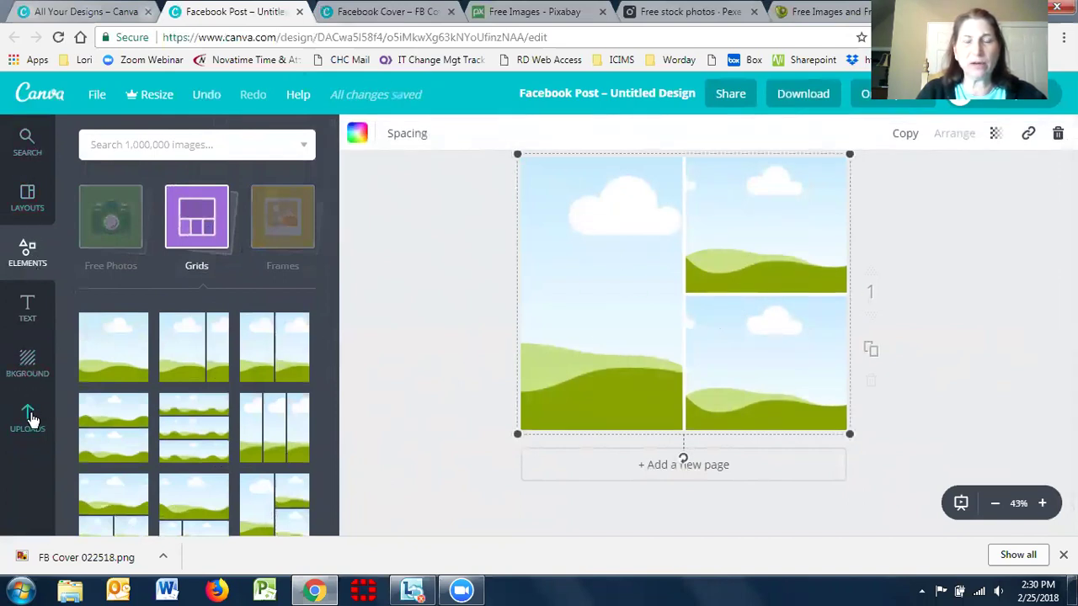
Step: Fill the grid with uploads: goldfinch left, tractor lower-right, January calendar upper-right
click(28, 416)
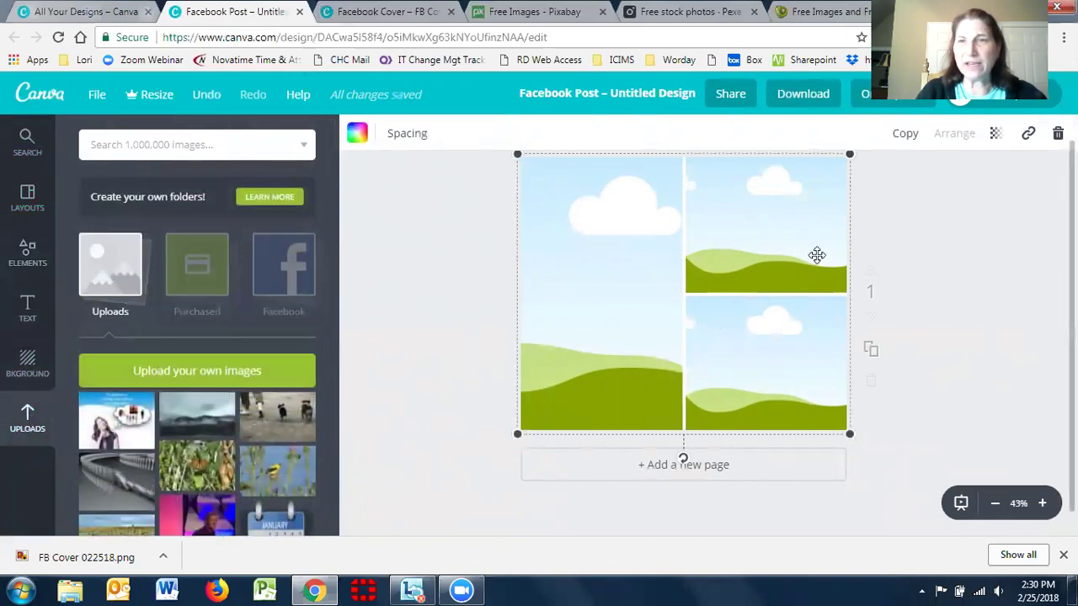
scroll(589, 353, down, 1)
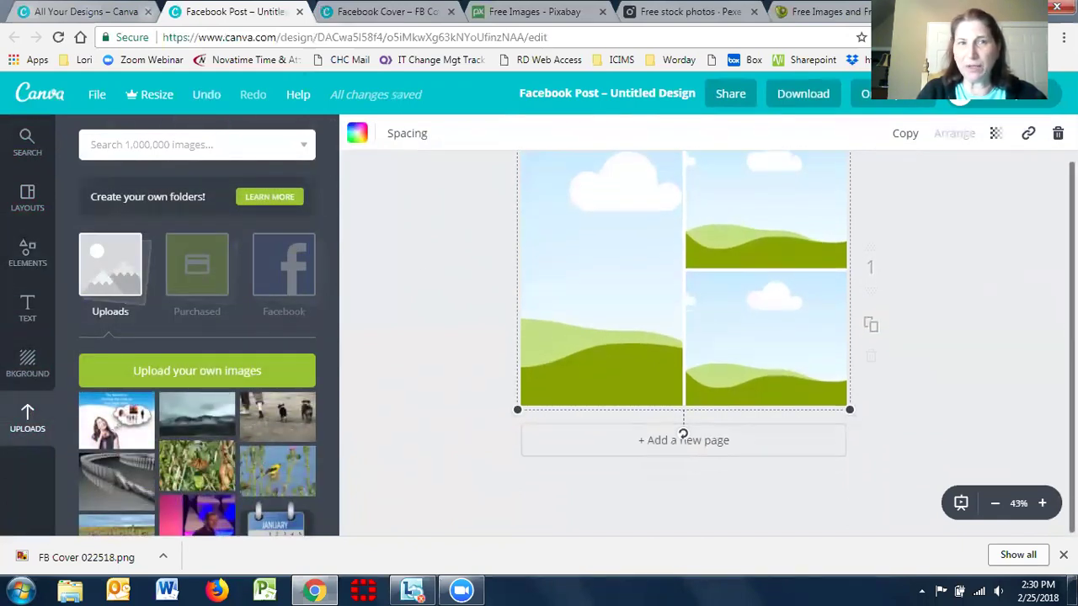
drag(336, 190, 336, 247)
drag(286, 217, 631, 264)
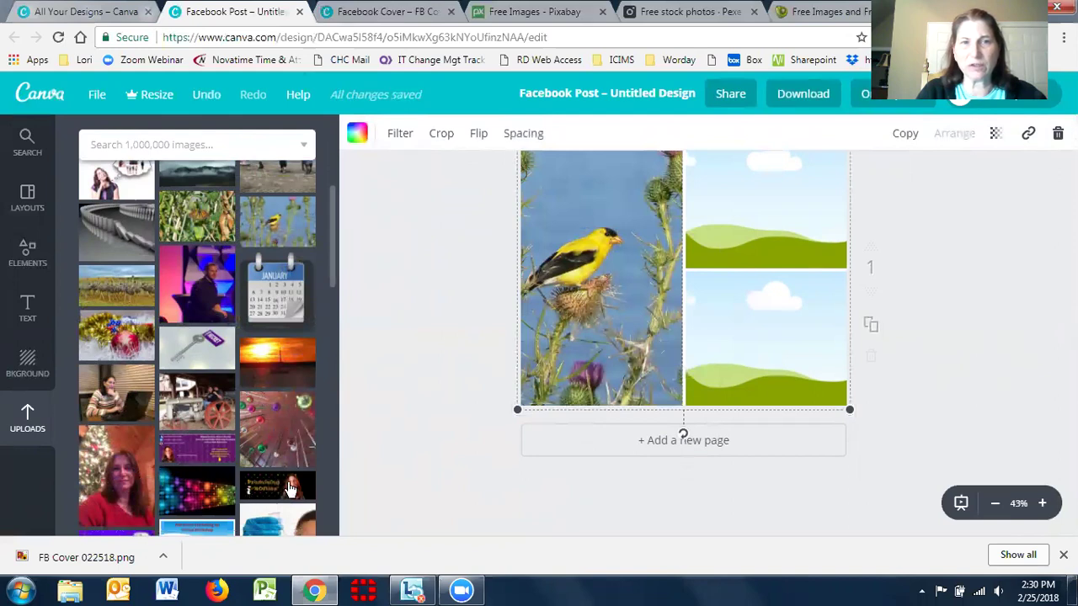
drag(199, 406, 776, 405)
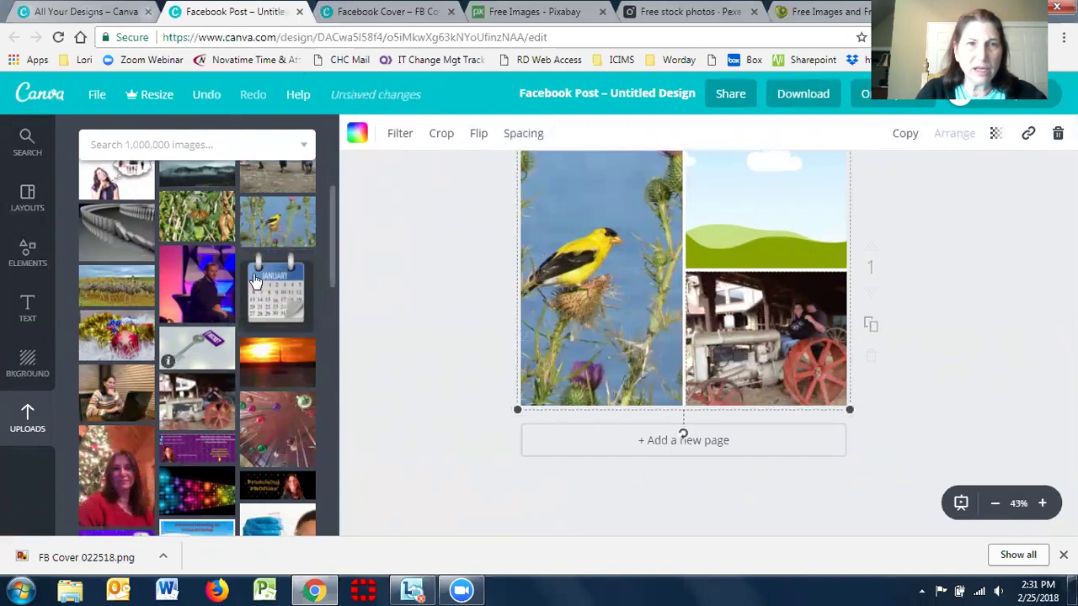
drag(275, 295, 763, 261)
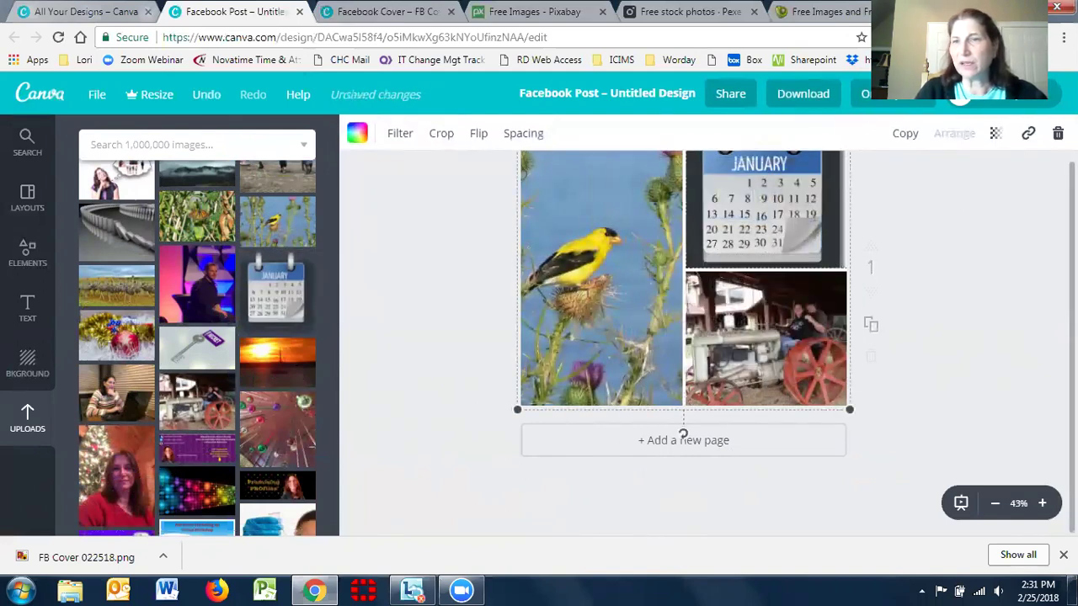
scroll(683, 337, up, 1)
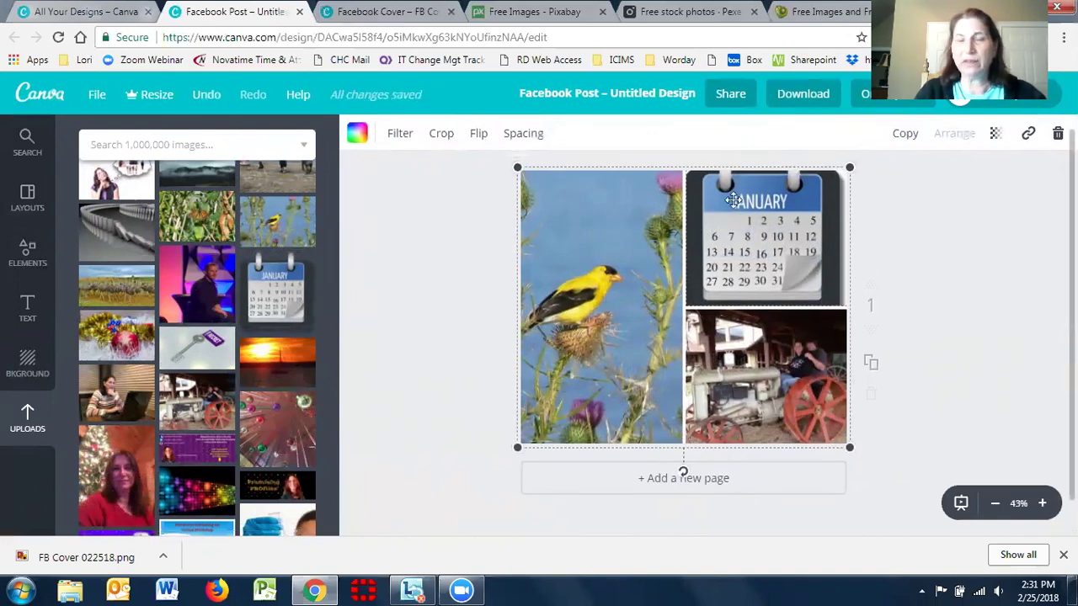
Step: Delete the goldfinch and calendar photos and the three-cell grid, then apply a single-image grid
click(46, 265)
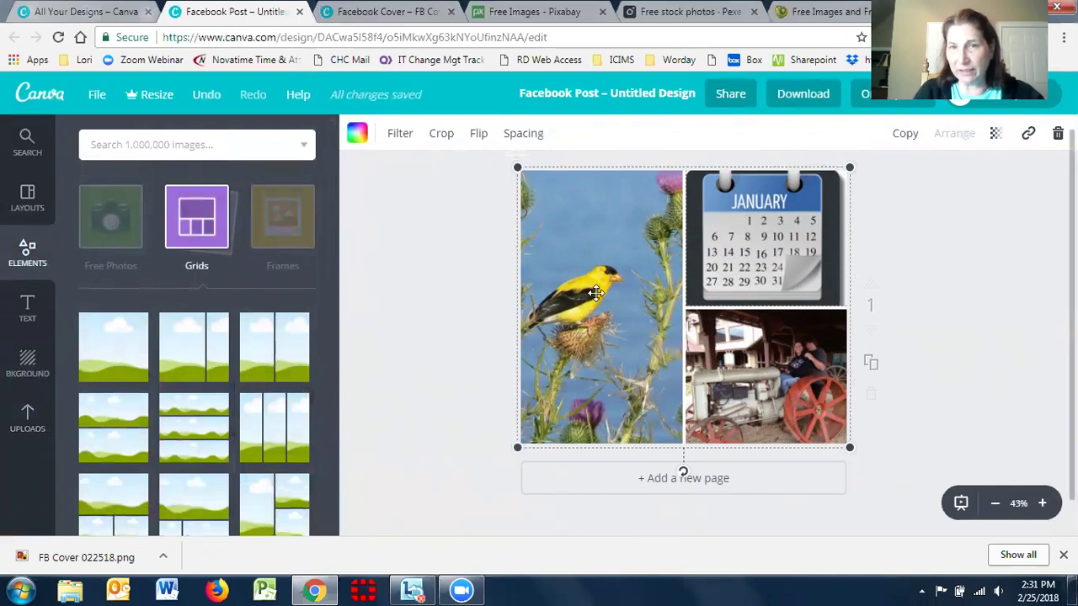
key(Delete)
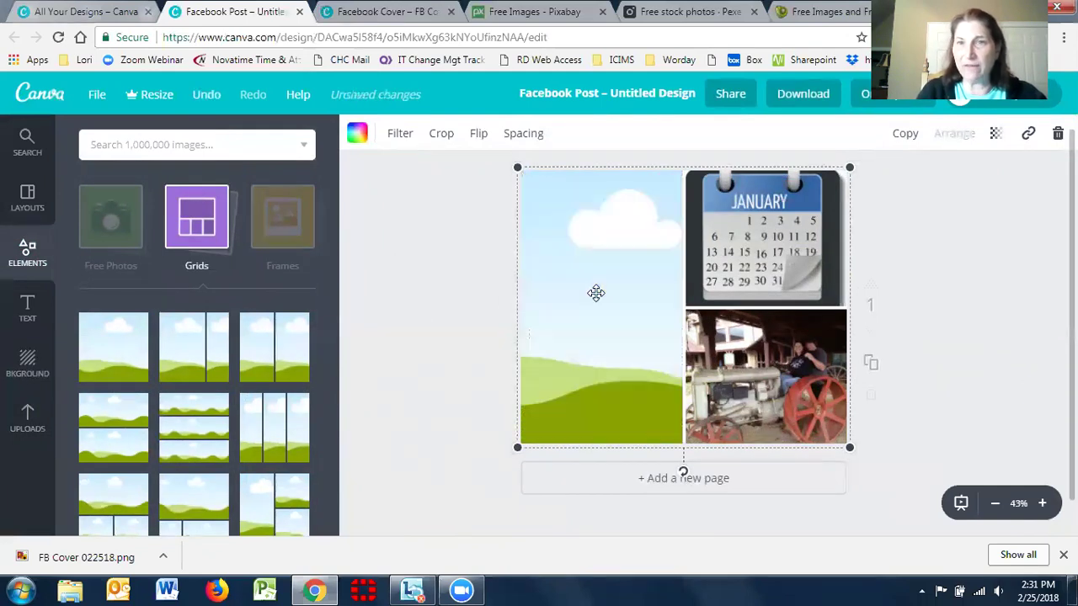
click(811, 245)
key(Delete)
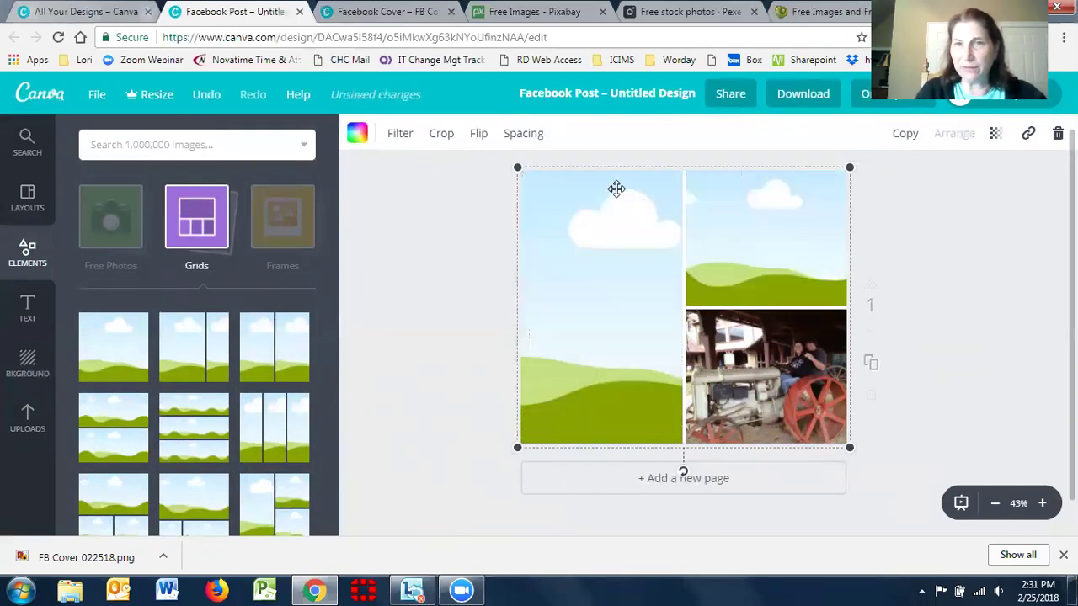
click(616, 189)
key(Delete)
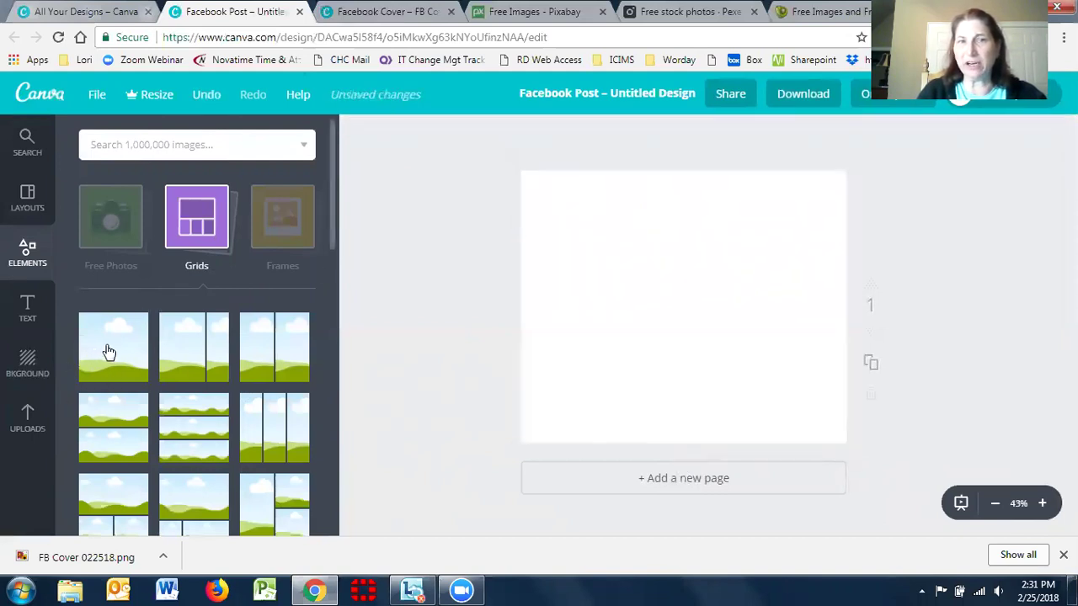
click(109, 352)
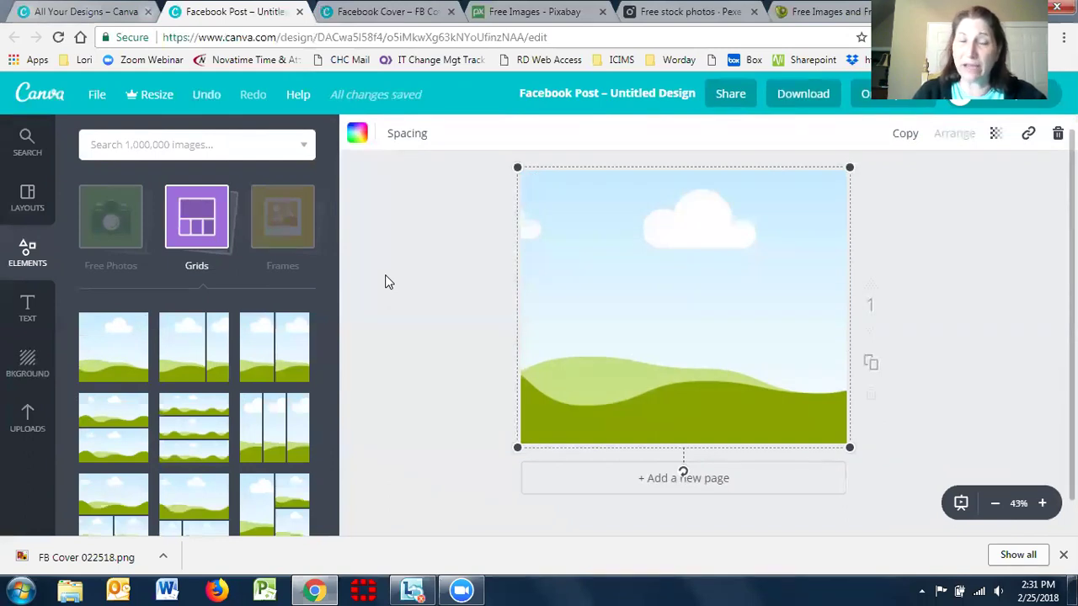
Step: Upload the photo IMG_2571(1) from the Downloads folder into Canva's Uploads
click(28, 427)
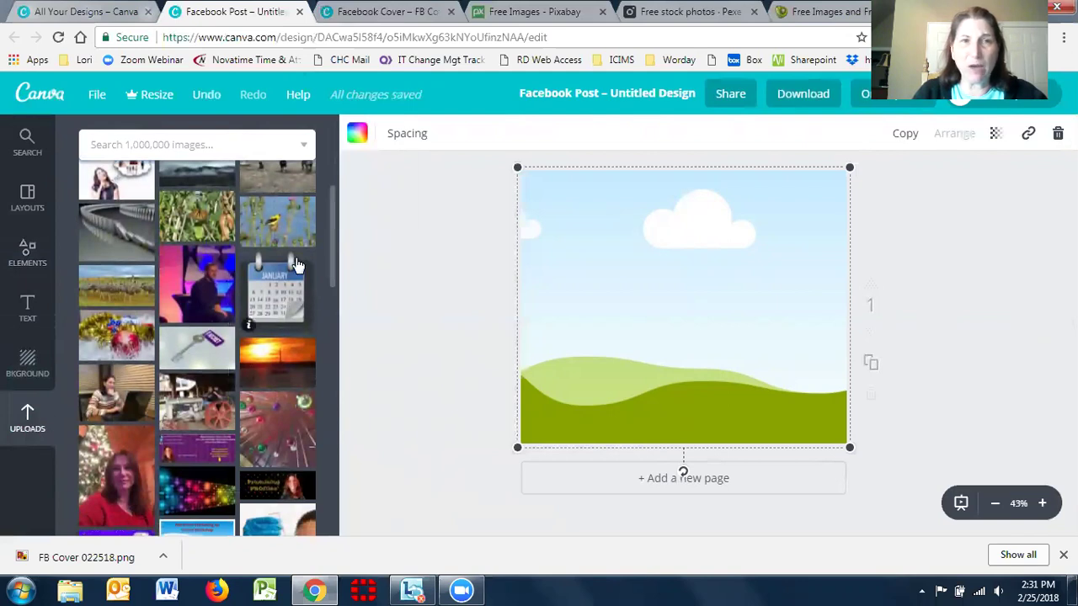
drag(330, 227, 344, 157)
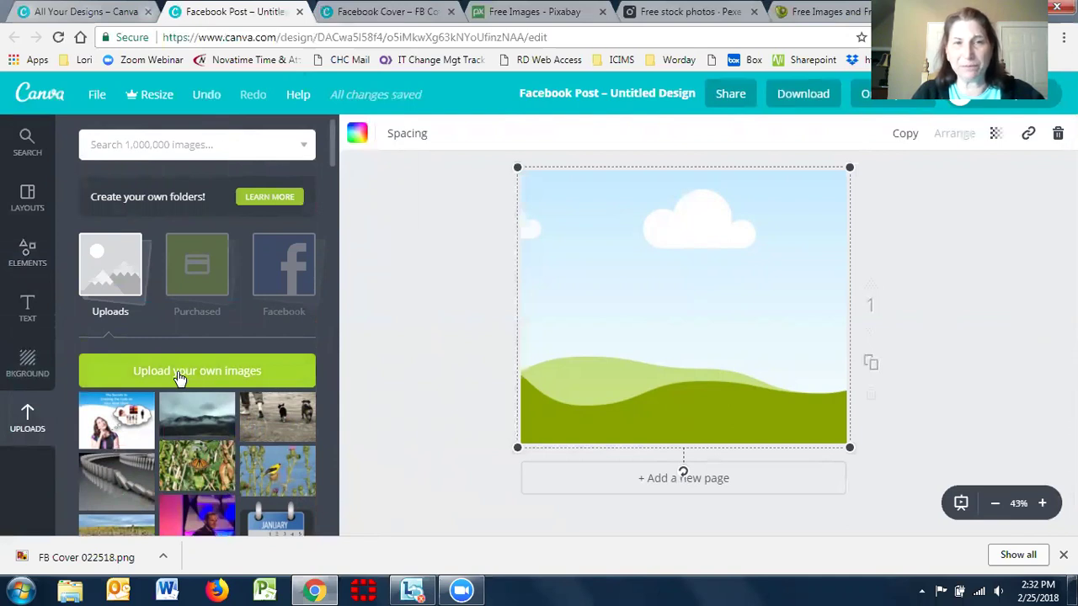
click(225, 377)
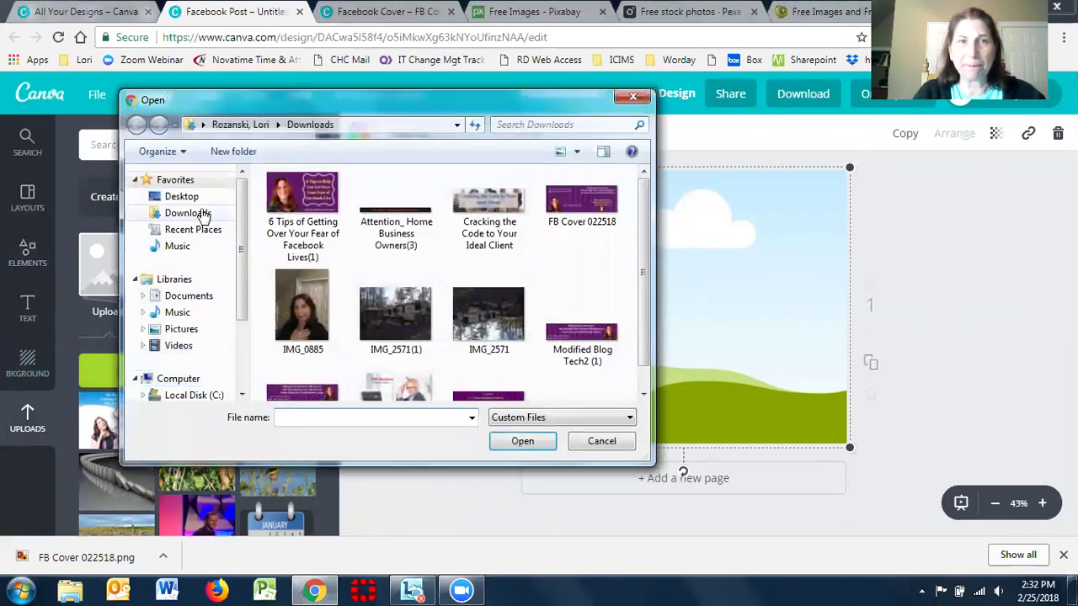
click(202, 214)
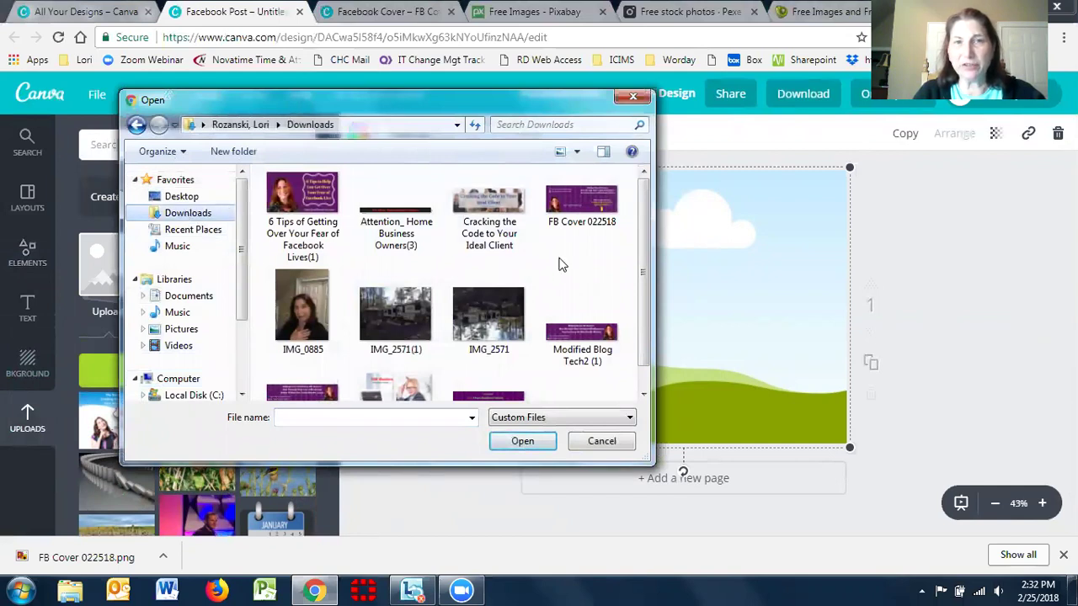
double_click(403, 323)
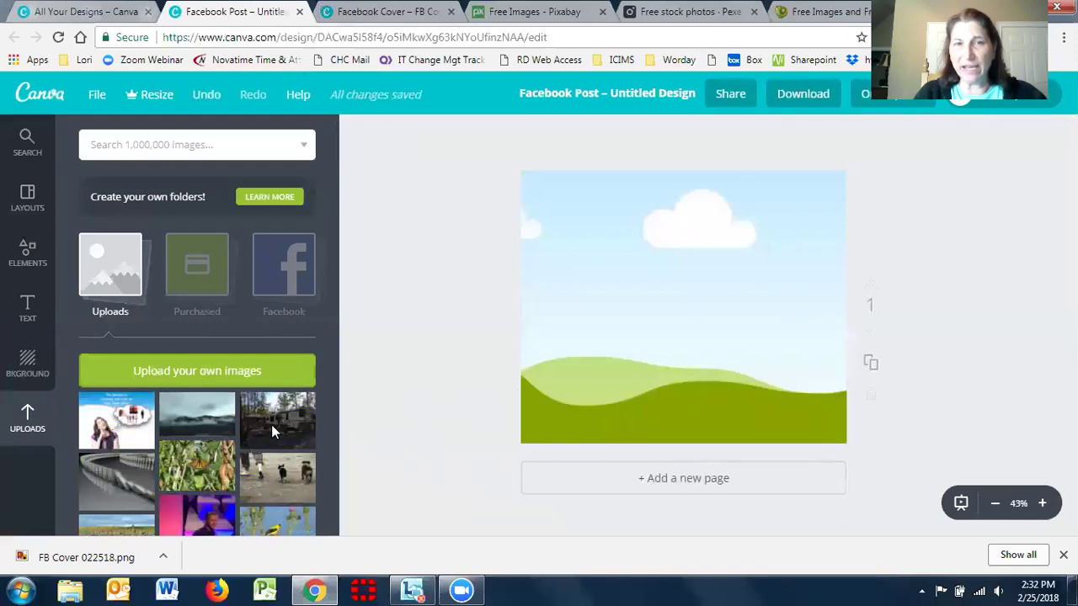
Step: Drop the uploaded RV campsite photo into the single-image grid cell and deselect it
mouse_move(271, 431)
mouse_down()
mouse_move(282, 431)
mouse_move(270, 425)
mouse_up()
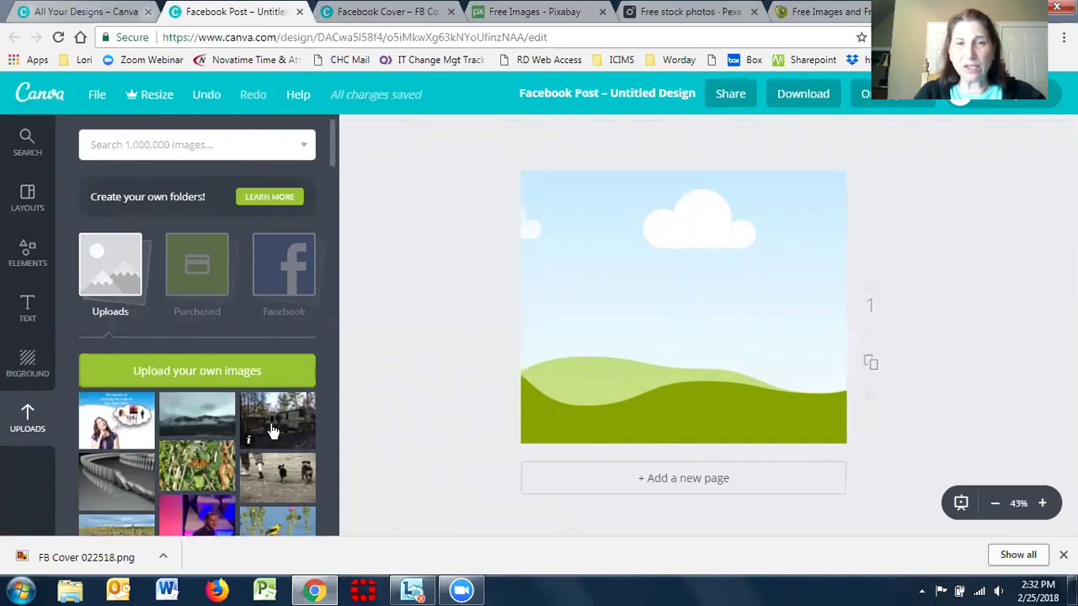
drag(271, 429, 589, 404)
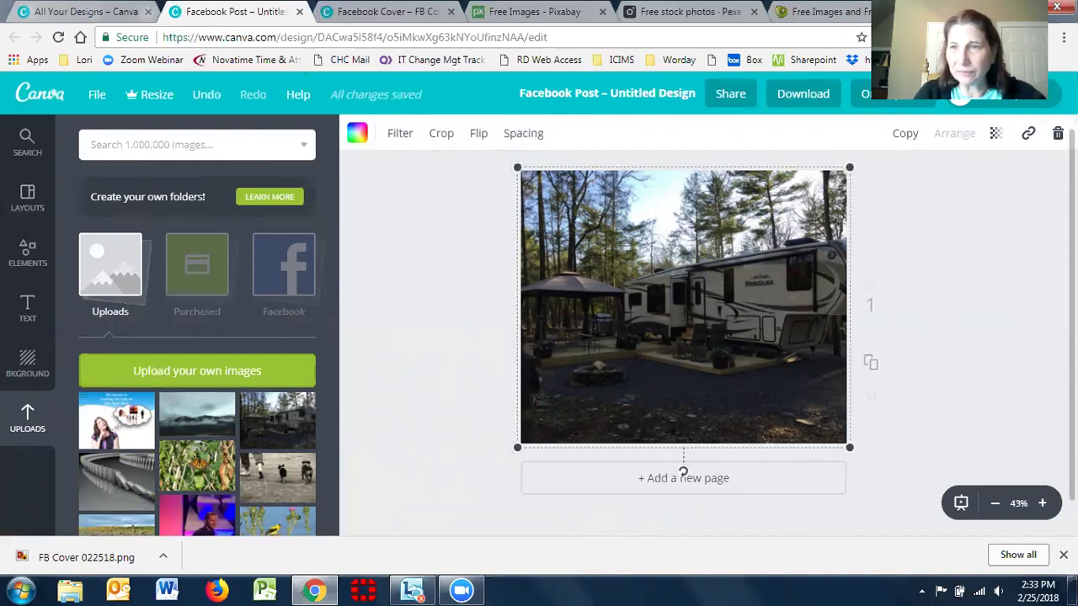
key(Escape)
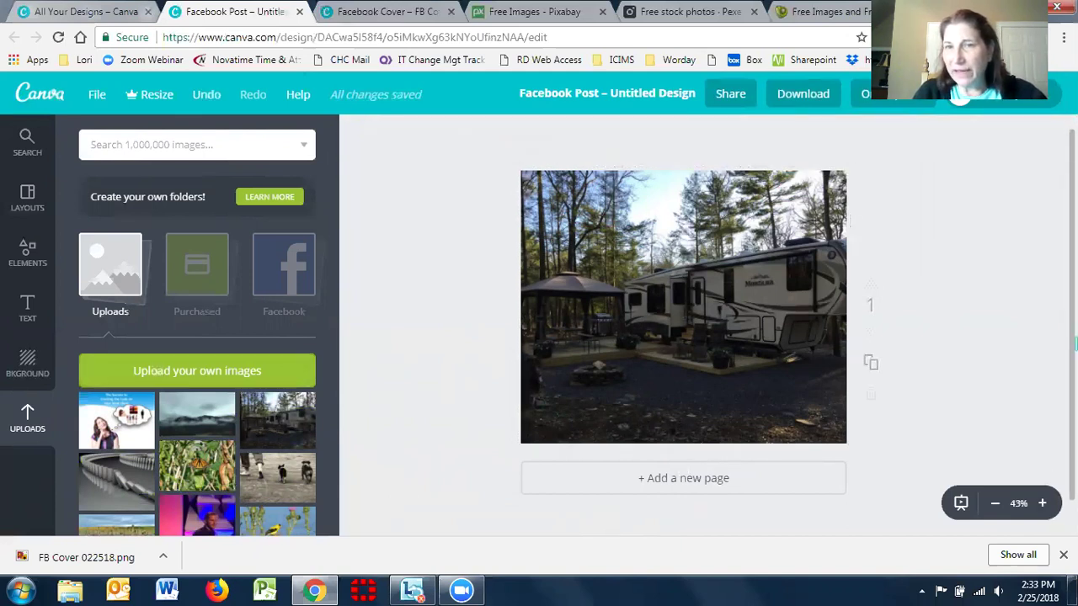
Step: Place a 24-point Trocchi 'Add subheading' box near the bottom centre of the RV photo
click(28, 312)
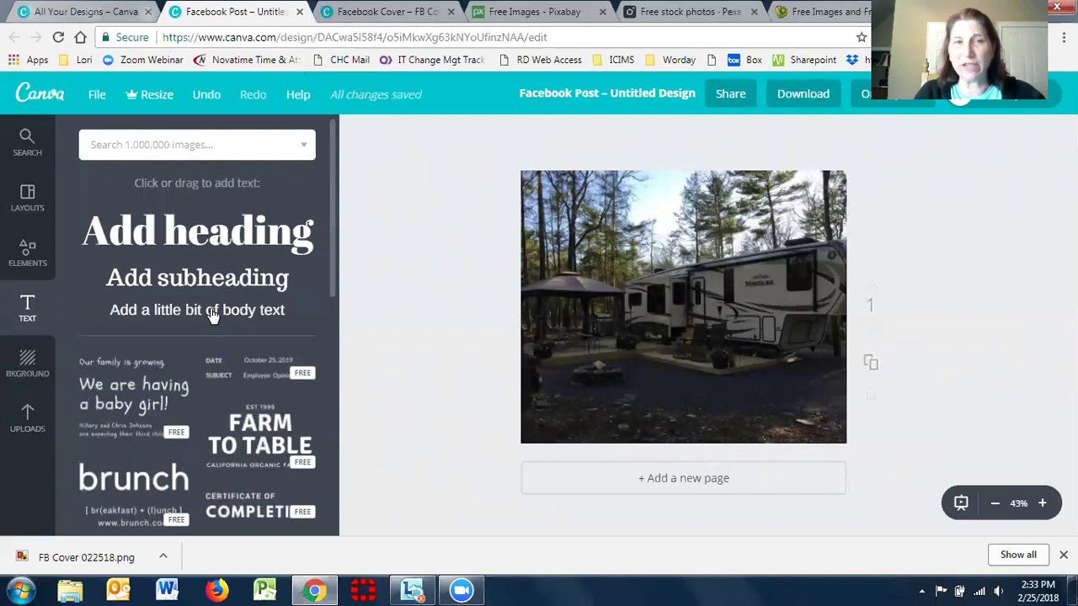
click(187, 244)
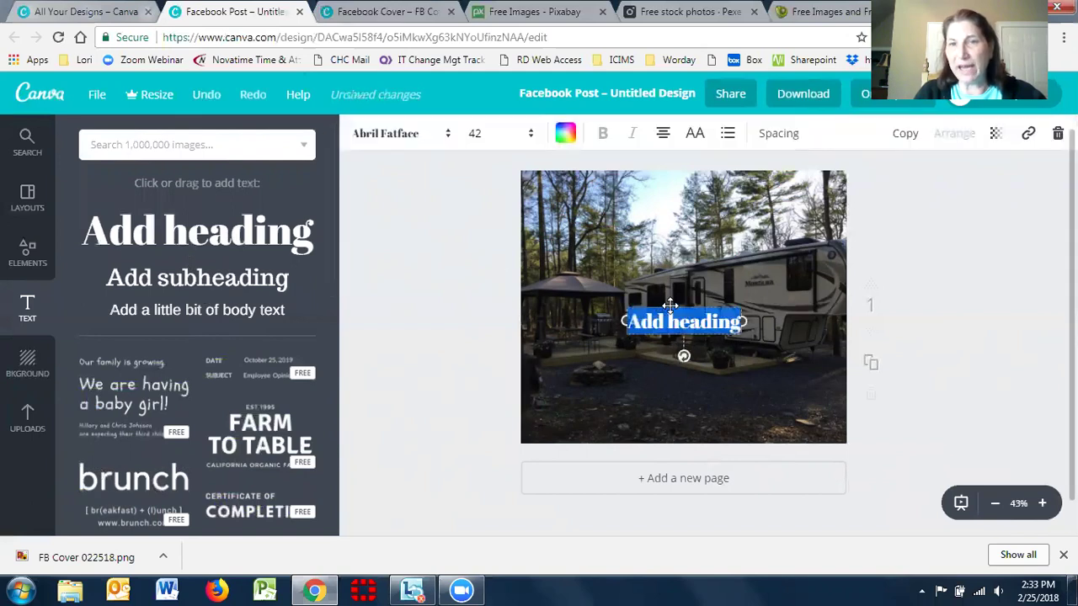
key(Delete)
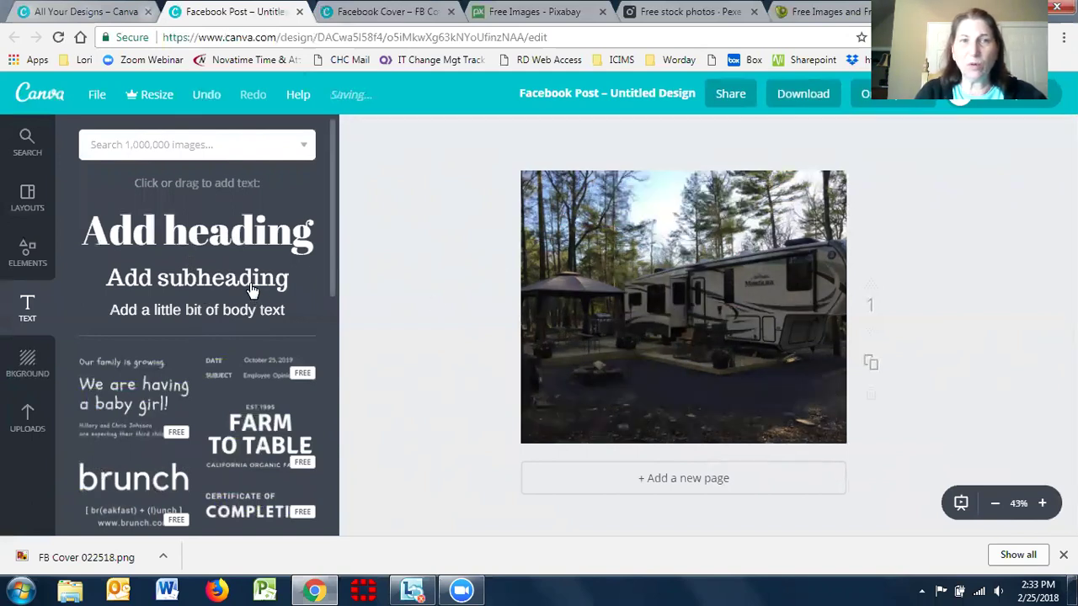
drag(250, 282, 783, 421)
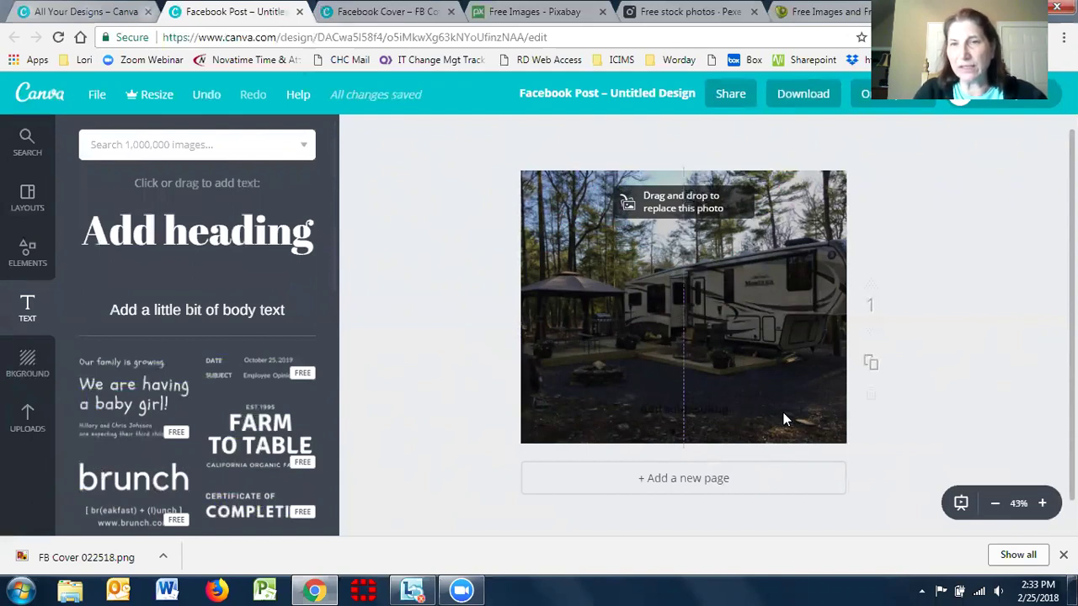
drag(783, 418, 776, 416)
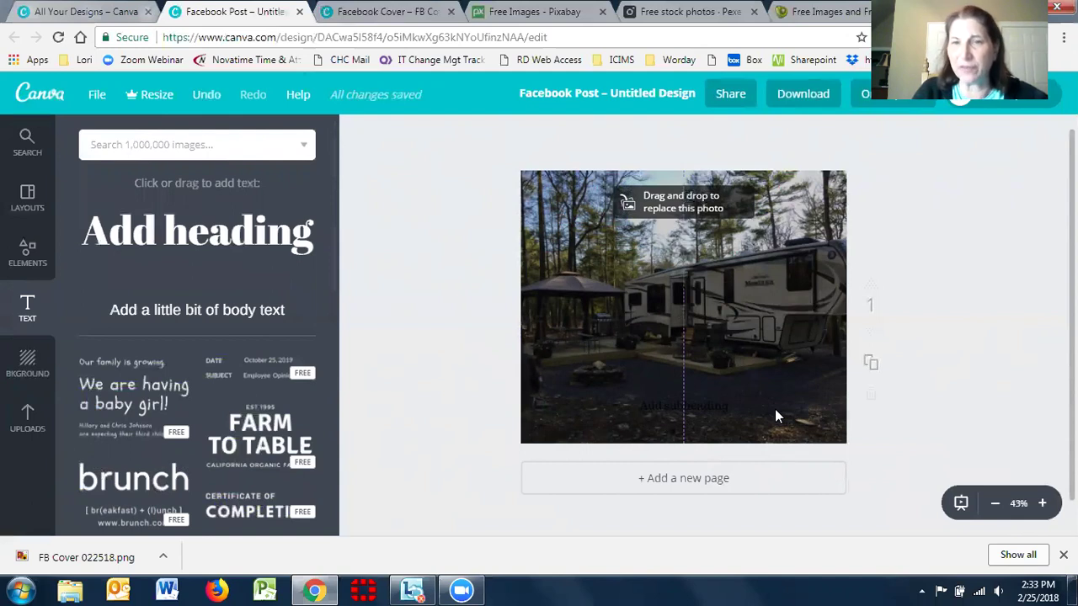
mouse_move(775, 409)
mouse_down()
mouse_move(794, 412)
mouse_move(781, 421)
mouse_up()
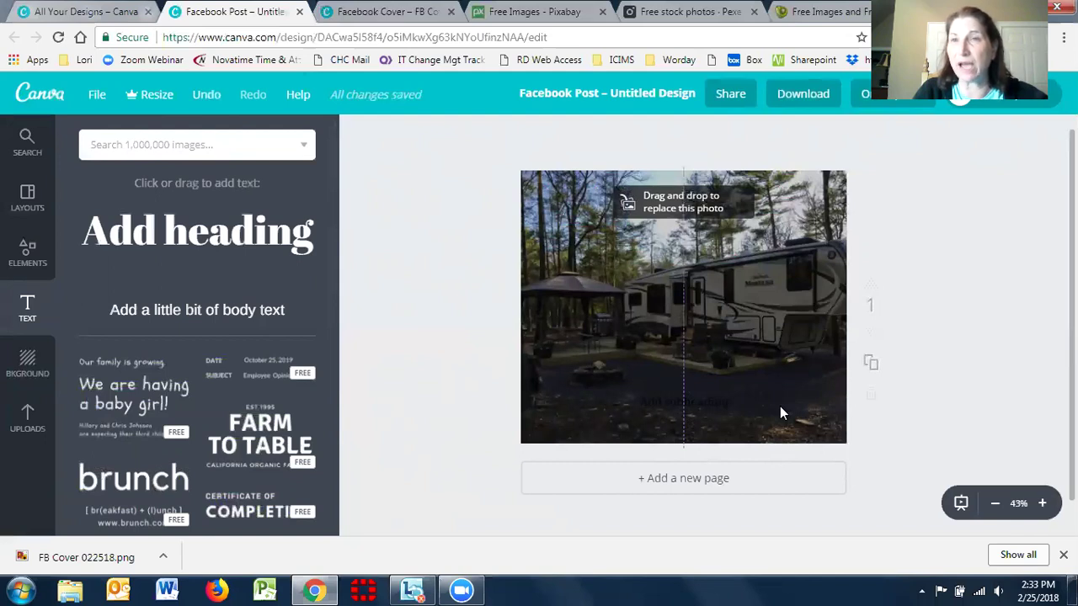
drag(779, 406, 780, 405)
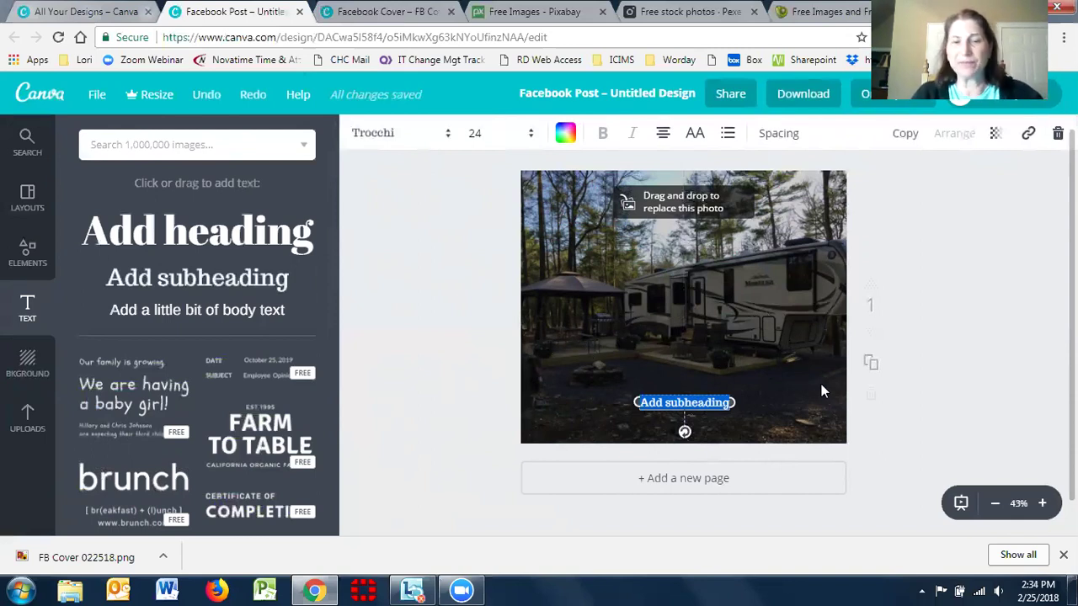
Step: Make the subheading yellow and replace its text with the author's website address
key(BackSpace)
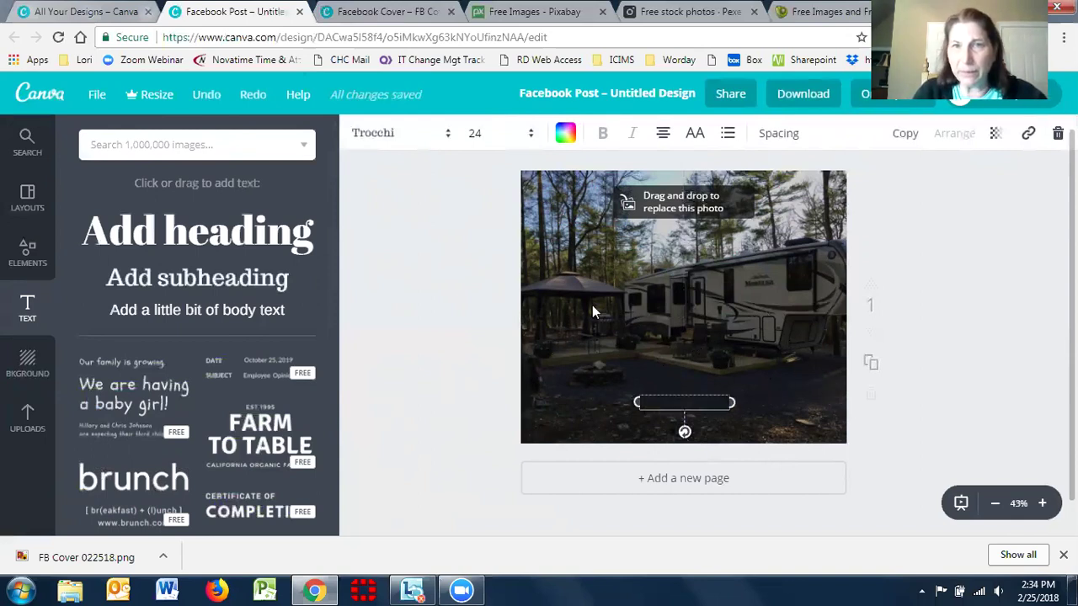
click(565, 133)
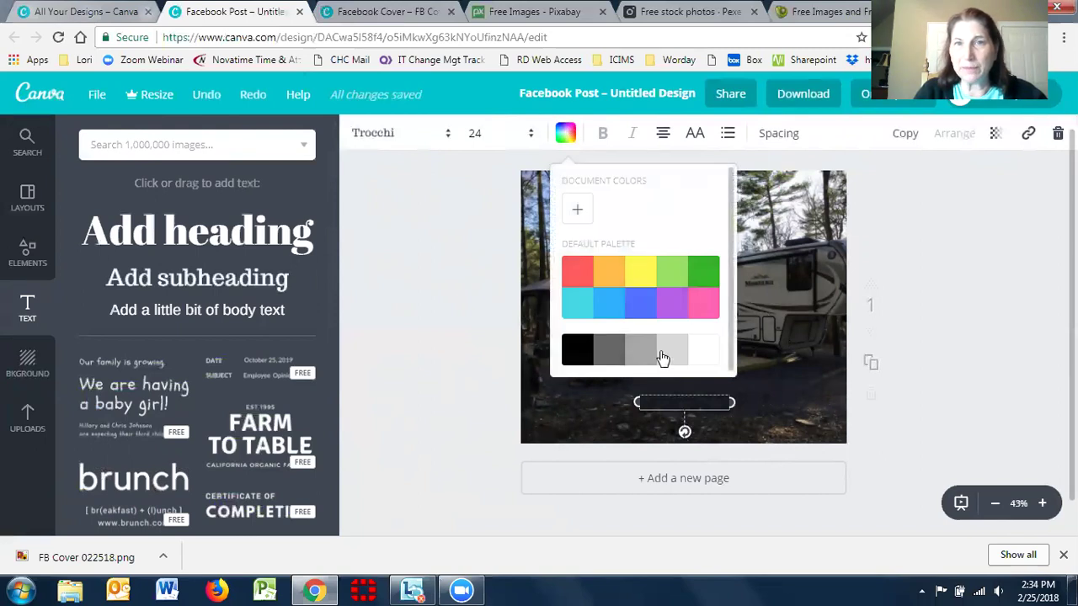
click(633, 272)
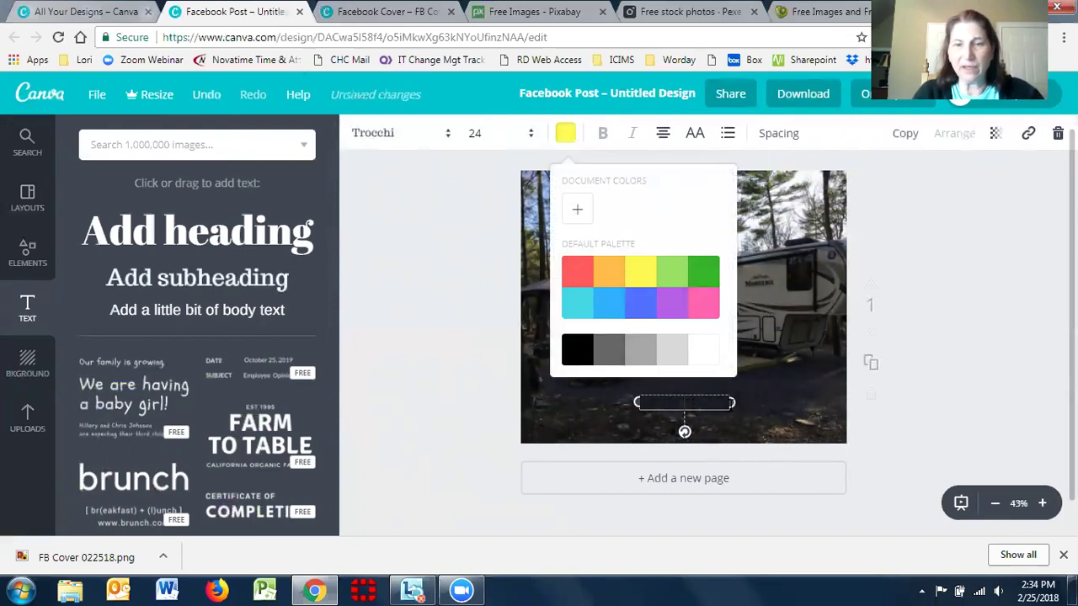
text(LoriRozanski.com)
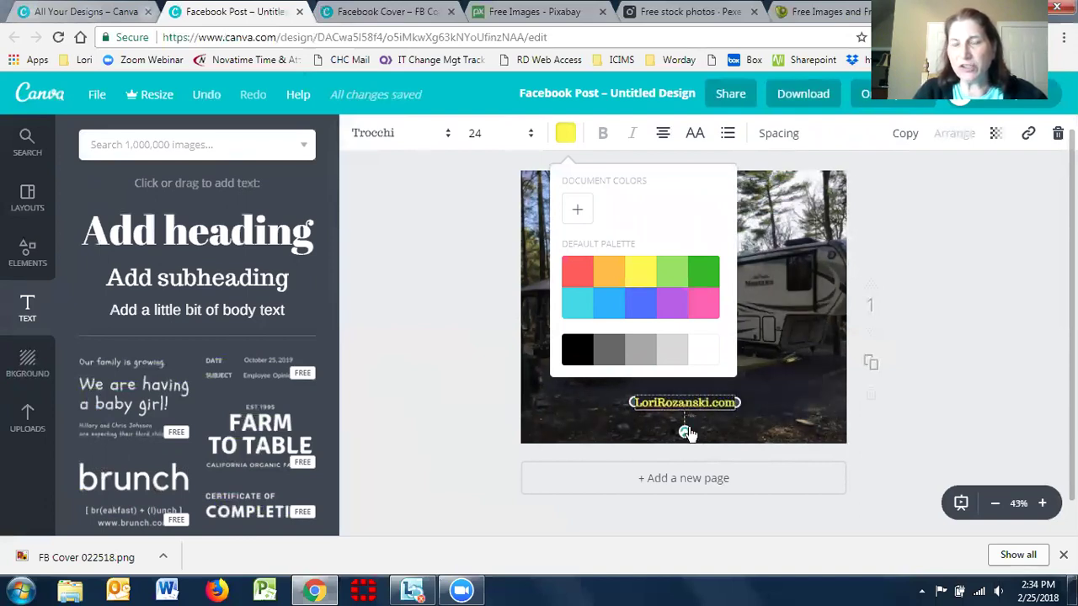
text(jkjsd)
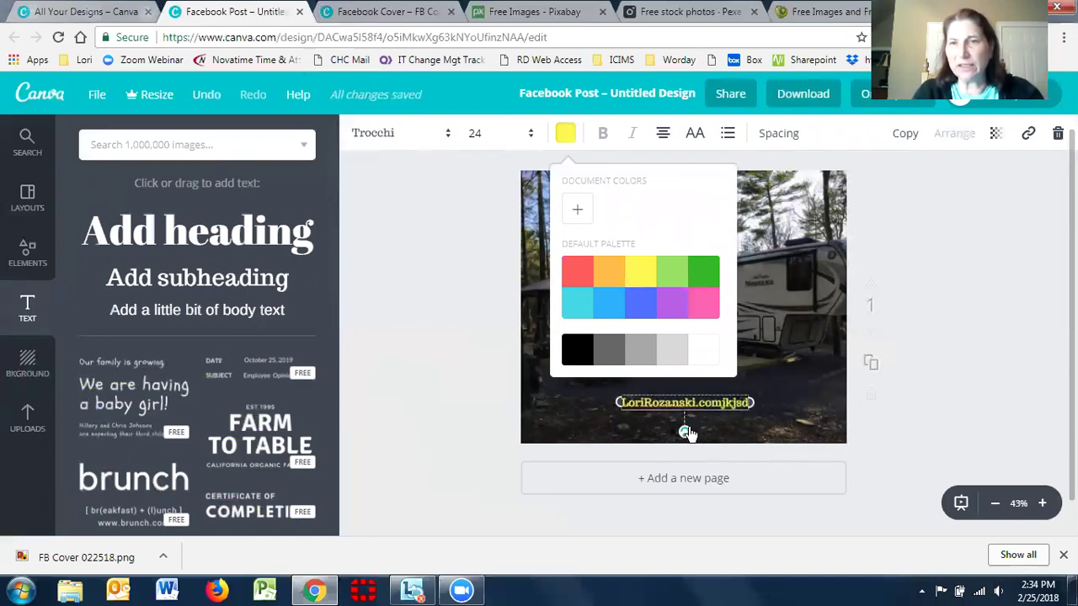
text(dkjsdkjsdjksldjkldjdjkldjalkjd)
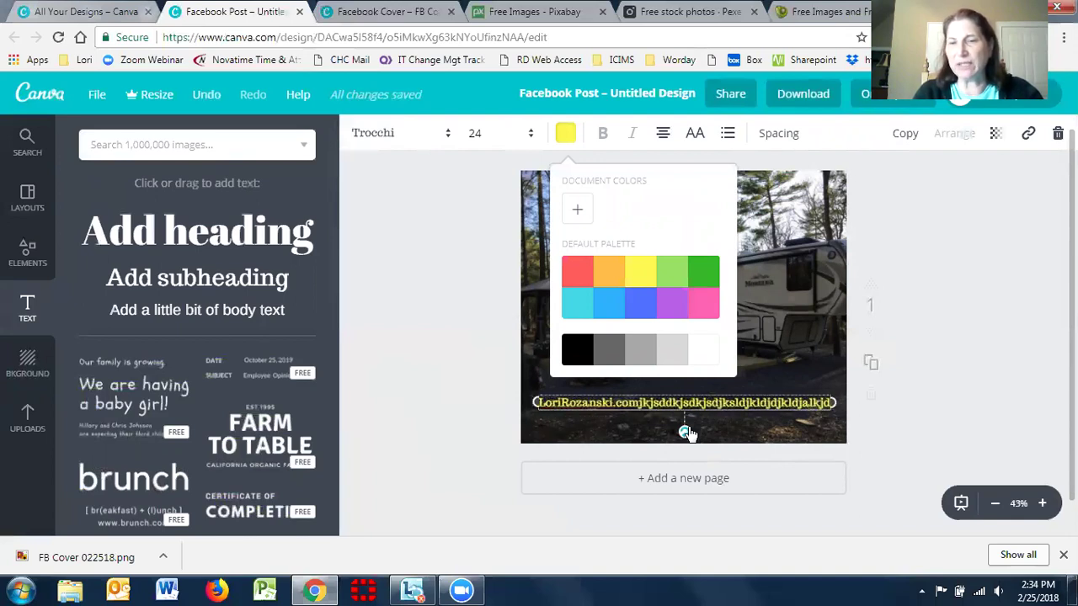
key(BackSpace)
key(BackSpace)
key(BackSpace)
key(BackSpace)
key(BackSpace)
key(BackSpace)
key(BackSpace)
key(BackSpace)
key(BackSpace)
key(BackSpace)
key(BackSpace)
key(BackSpace)
key(BackSpace)
key(BackSpace)
key(BackSpace)
key(BackSpace)
key(BackSpace)
key(BackSpace)
key(BackSpace)
key(BackSpace)
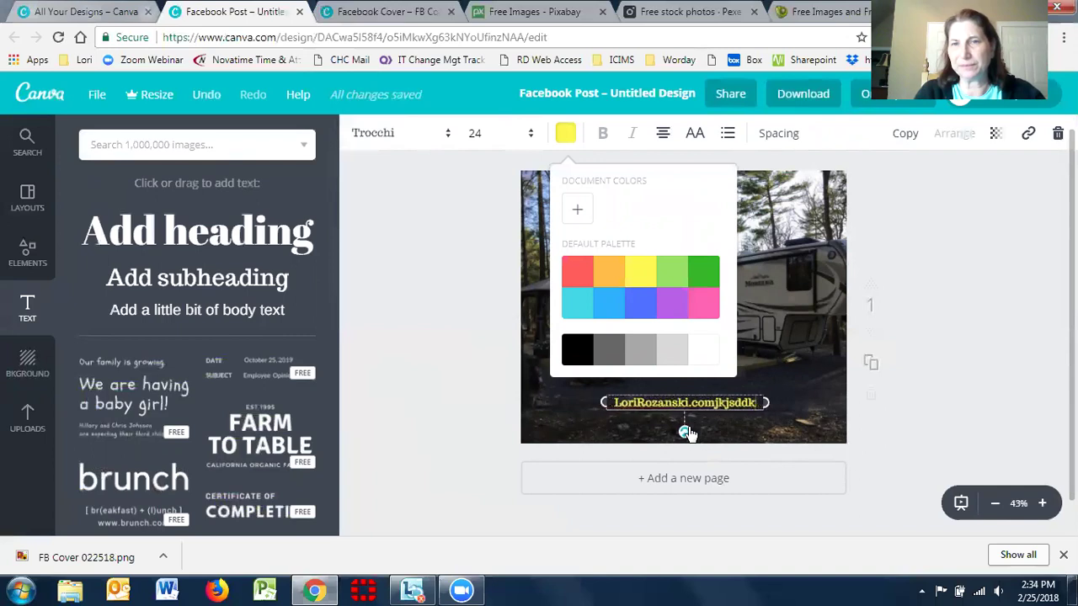
key(BackSpace)
key(BackSpace)
key(BackSpace)
key(BackSpace)
key(BackSpace)
key(BackSpace)
key(BackSpace)
key(BackSpace)
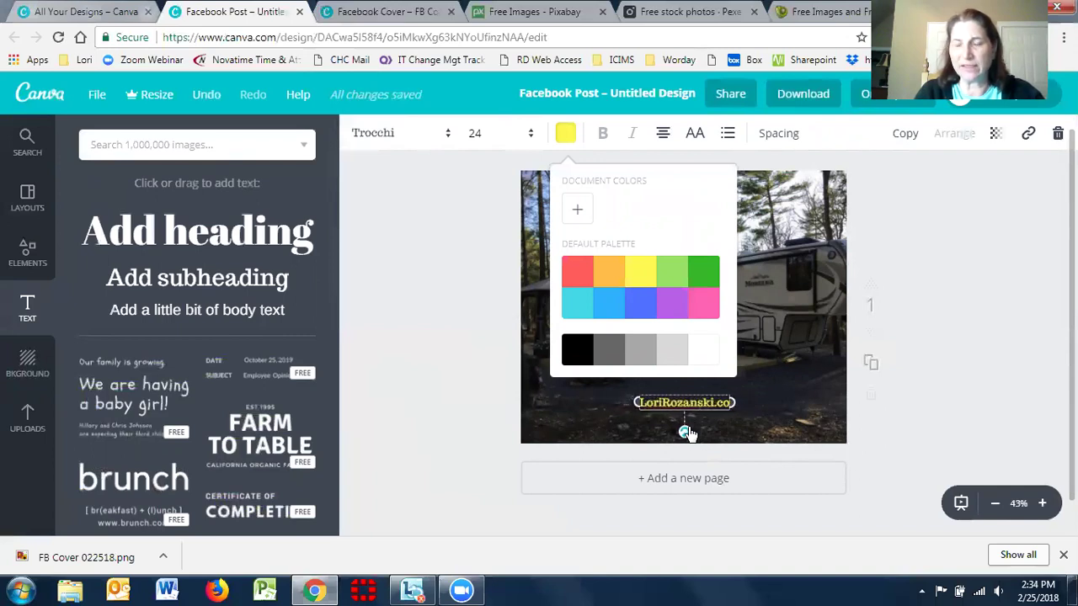
text(m)
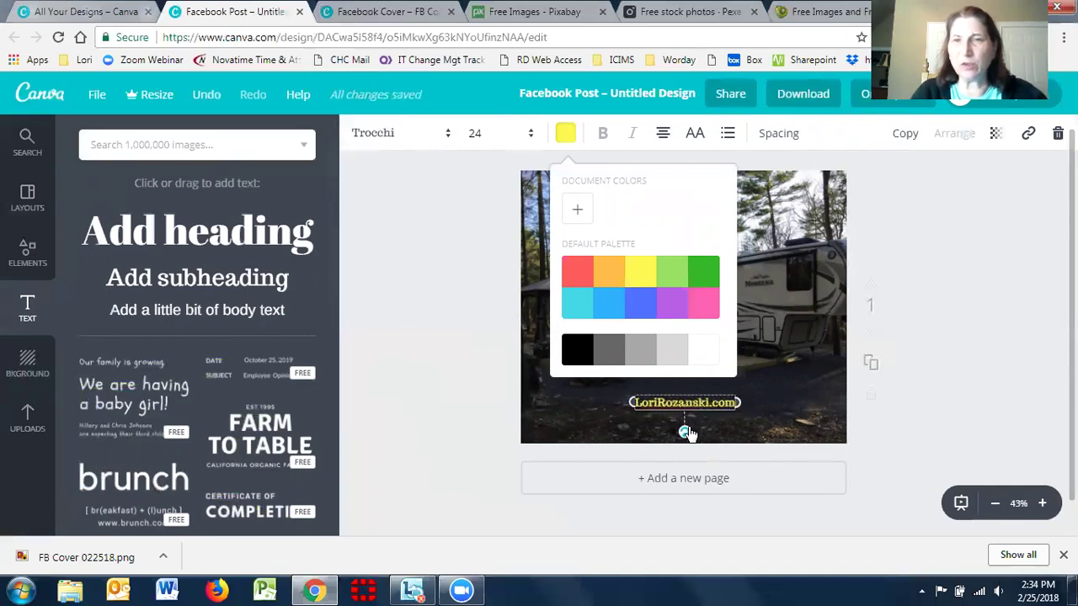
click(925, 331)
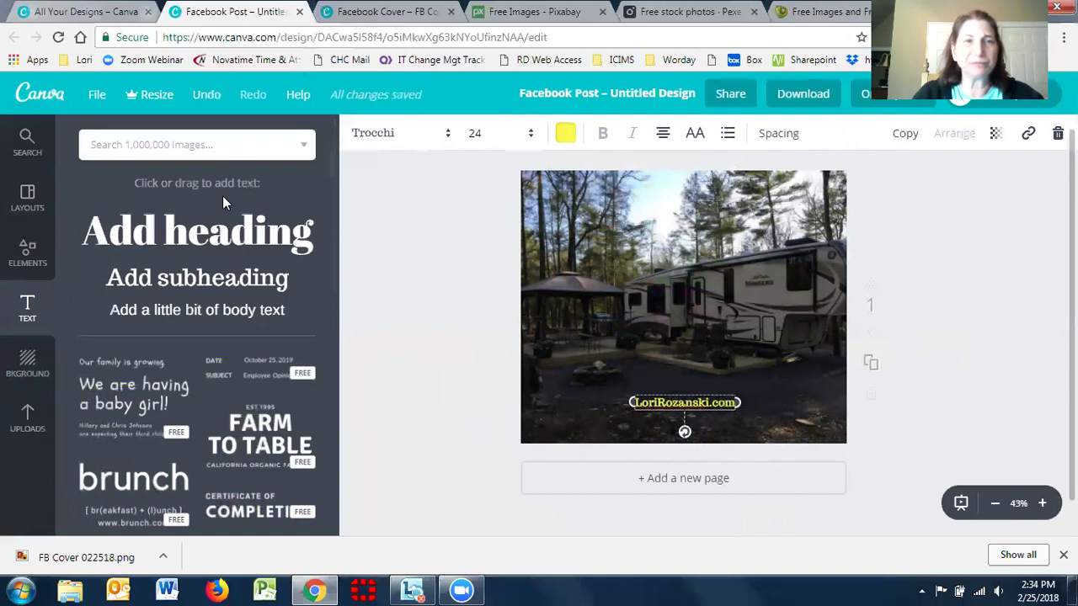
Step: Add a heading text box and position it near the top of the photo
click(196, 240)
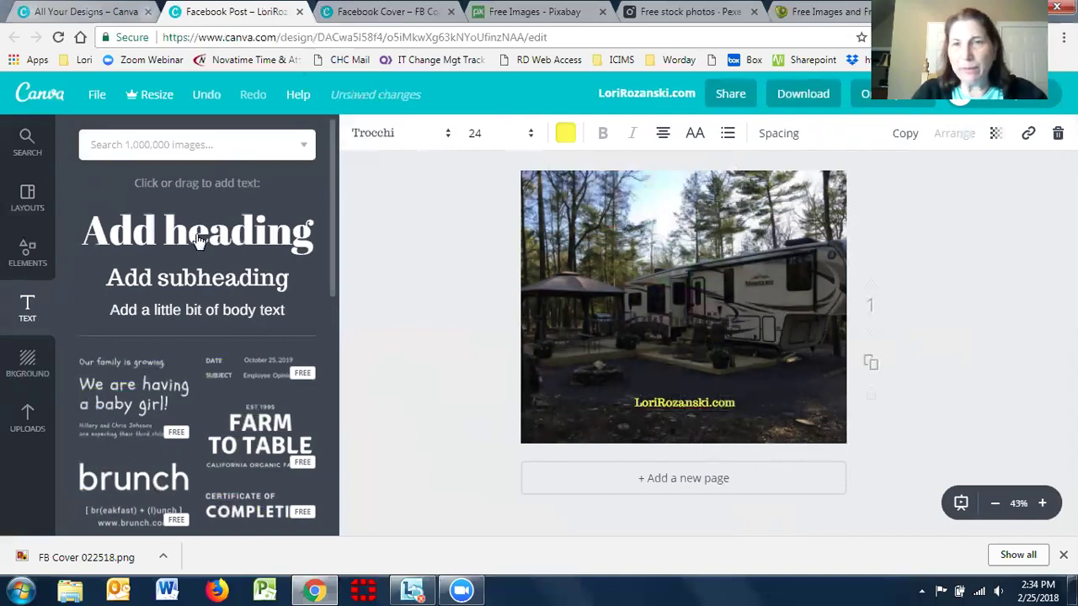
drag(683, 304, 676, 198)
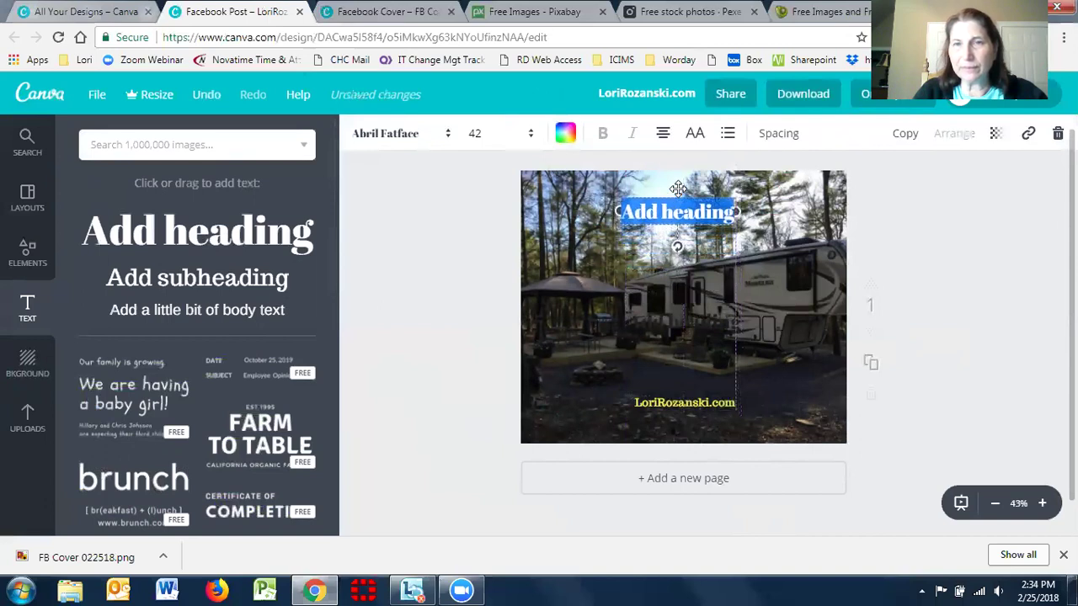
key(Up)
key(Down)
key(Up)
key(Down)
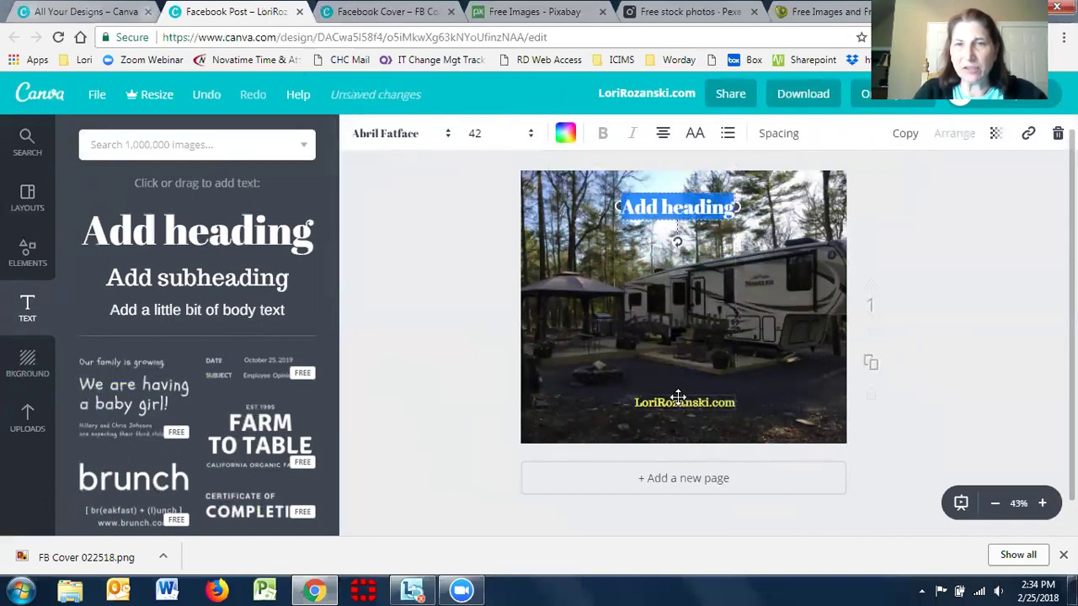
Step: Delete the website address text and move the heading down near the photo's bottom
click(678, 398)
click(678, 398)
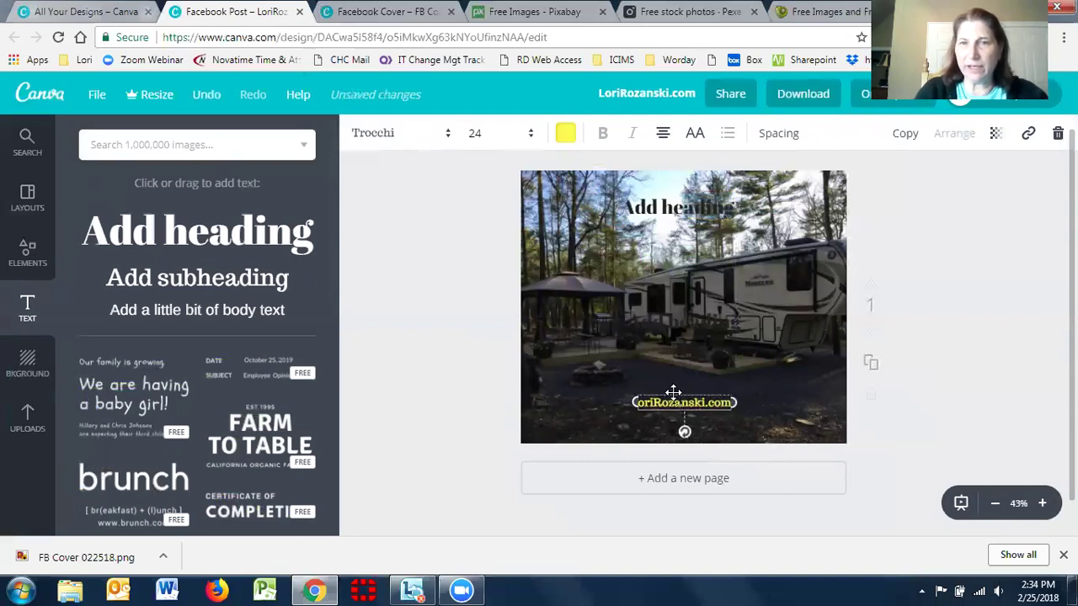
key(Delete)
double_click(675, 192)
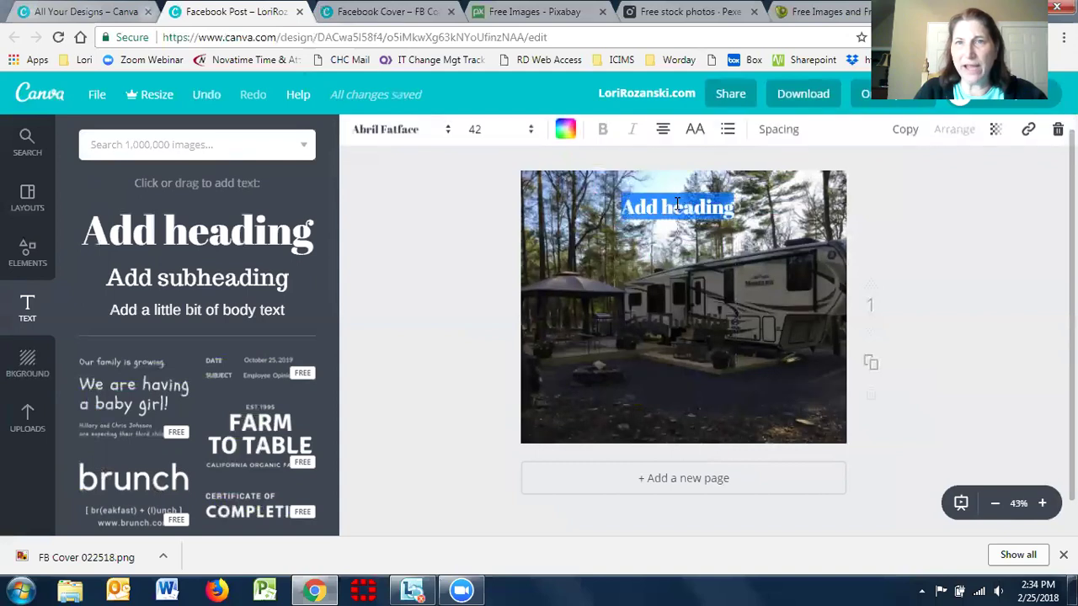
drag(673, 189, 676, 385)
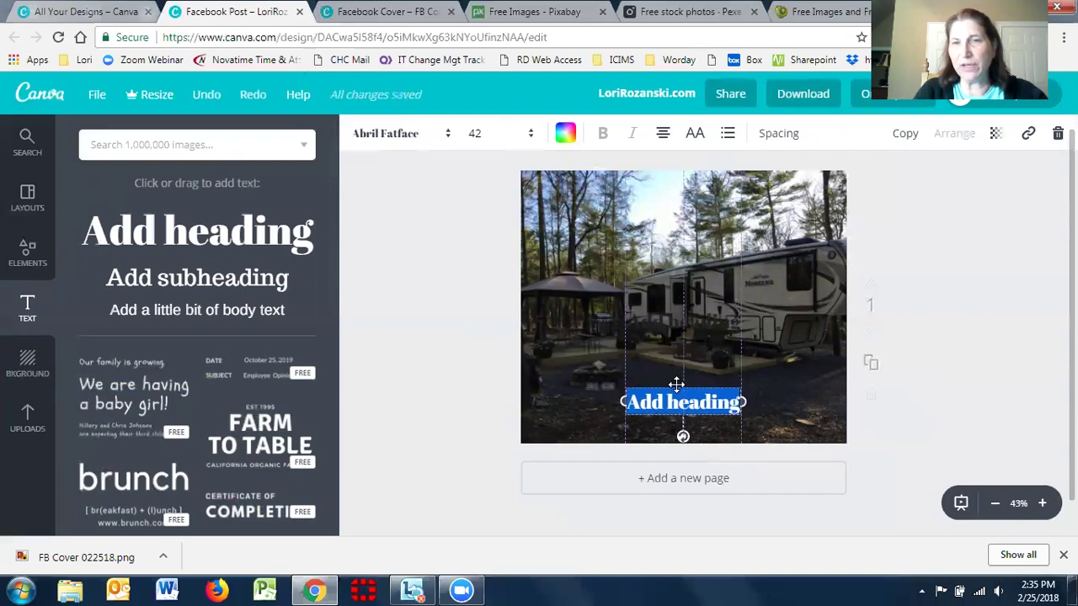
mouse_move(676, 385)
mouse_down()
mouse_move(690, 385)
mouse_move(677, 388)
mouse_up()
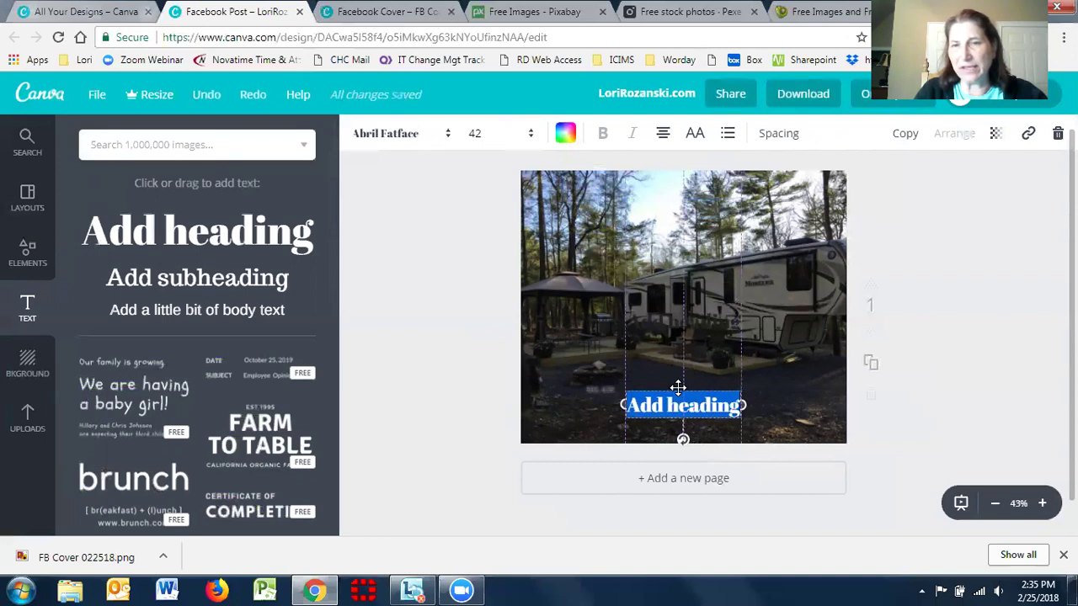
drag(678, 388, 677, 388)
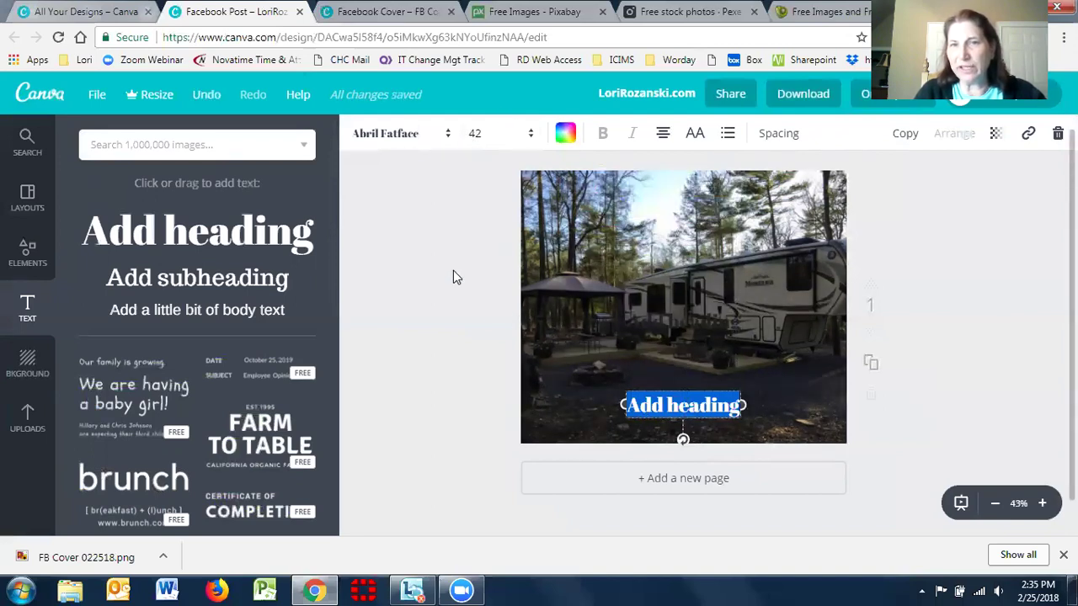
Step: Try Chewy then Creepster for the heading font, restoring the Creepster box after deleting it
click(403, 135)
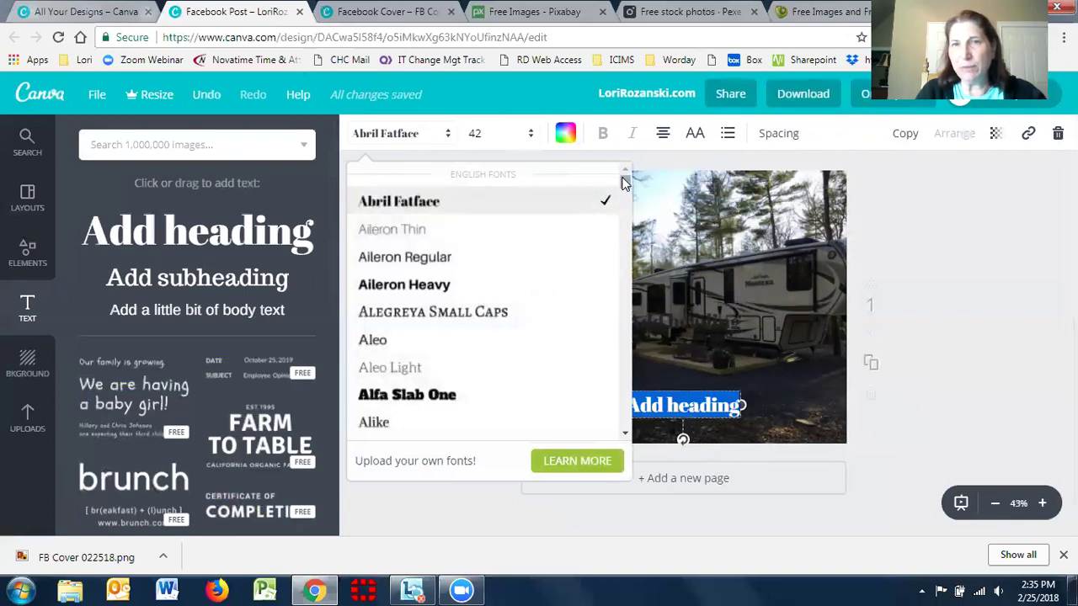
drag(627, 181, 628, 211)
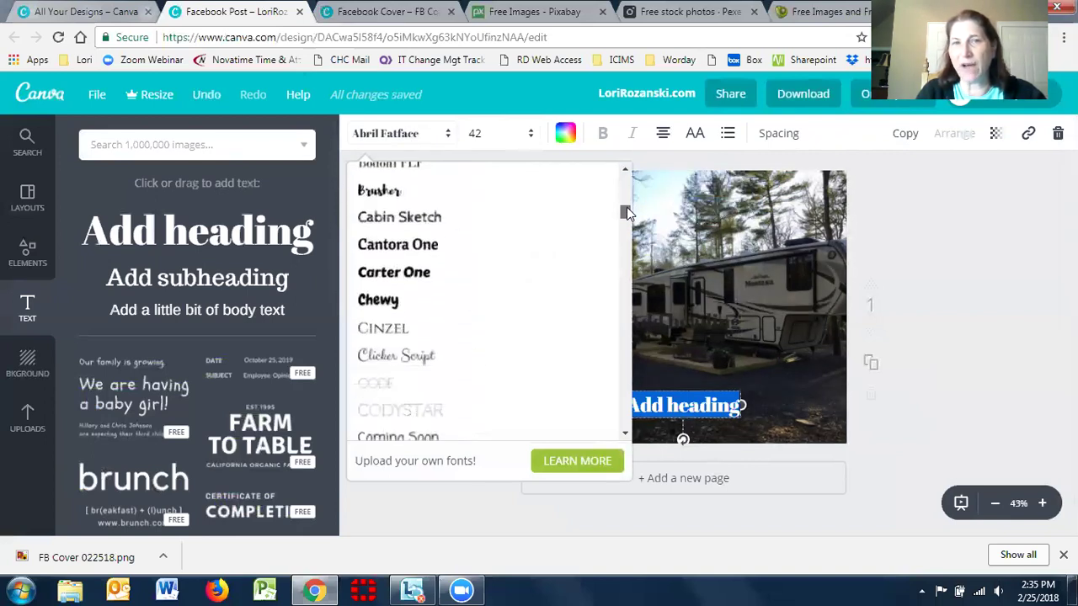
click(386, 301)
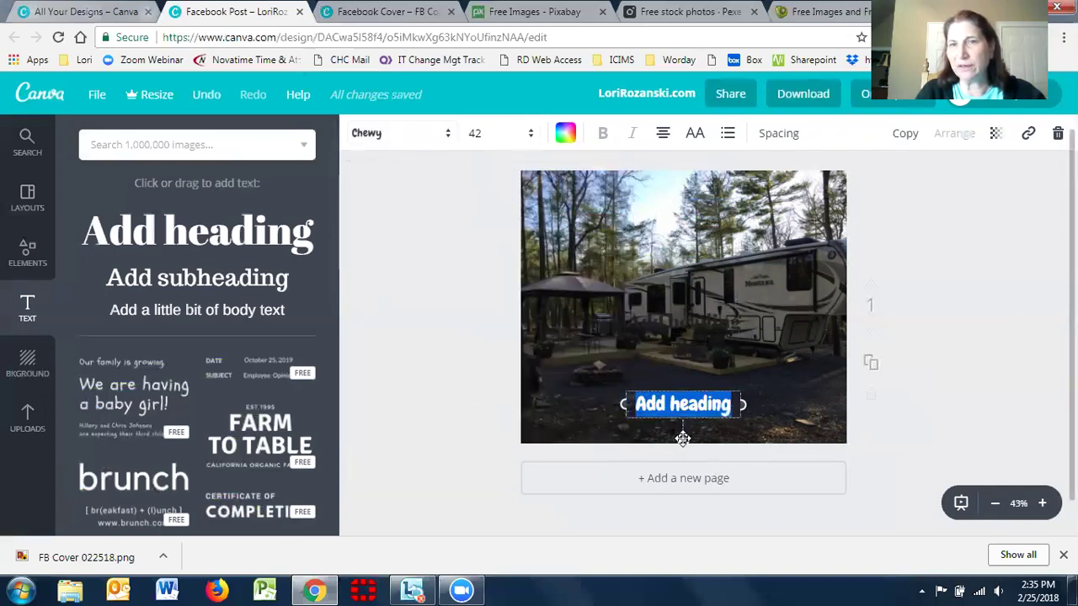
click(446, 137)
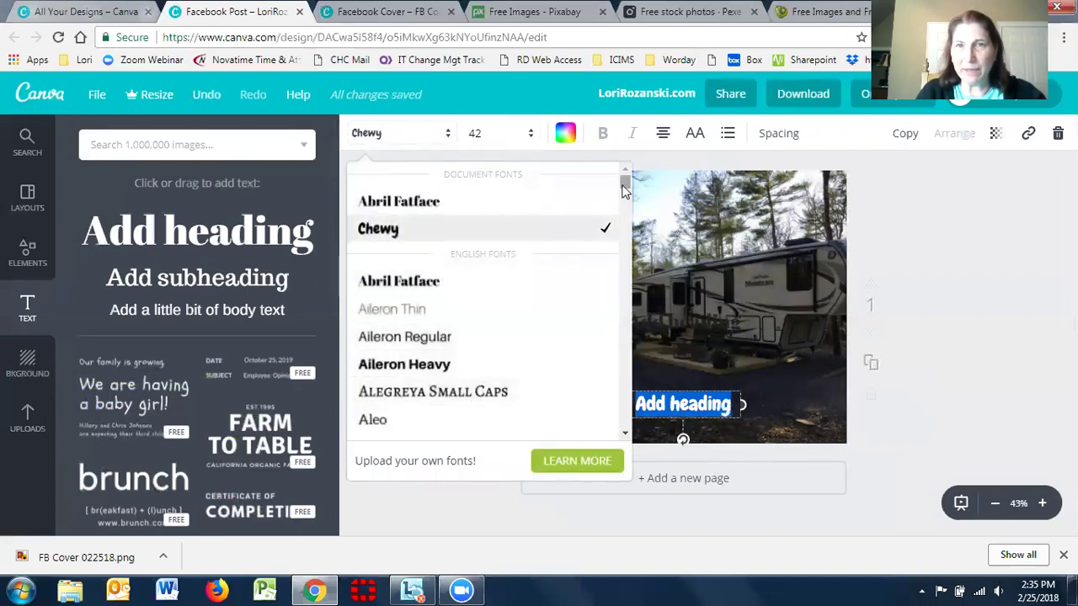
drag(624, 190, 628, 232)
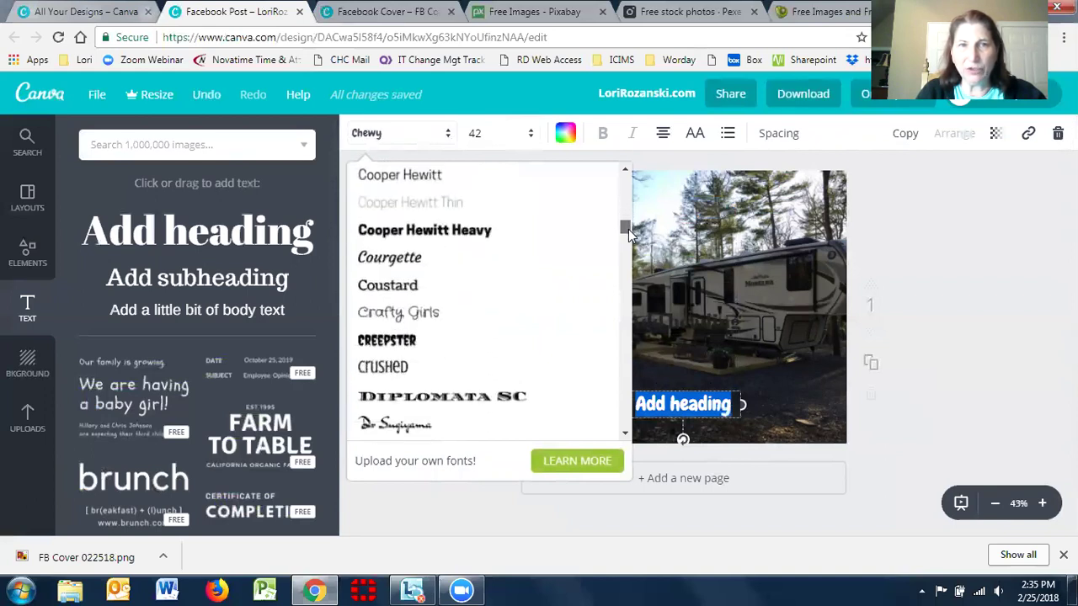
click(379, 345)
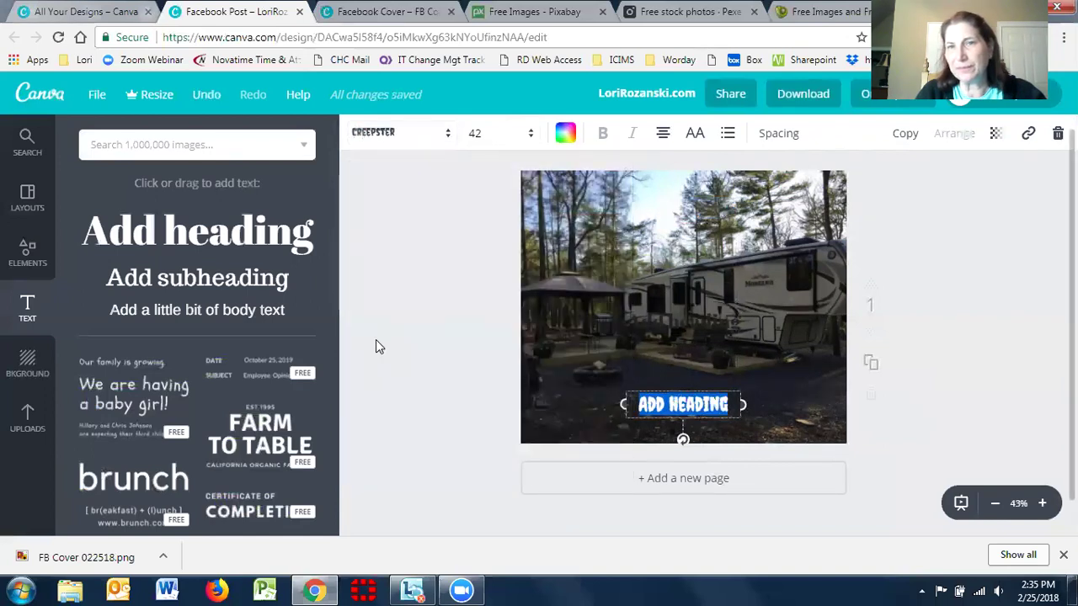
key(Delete)
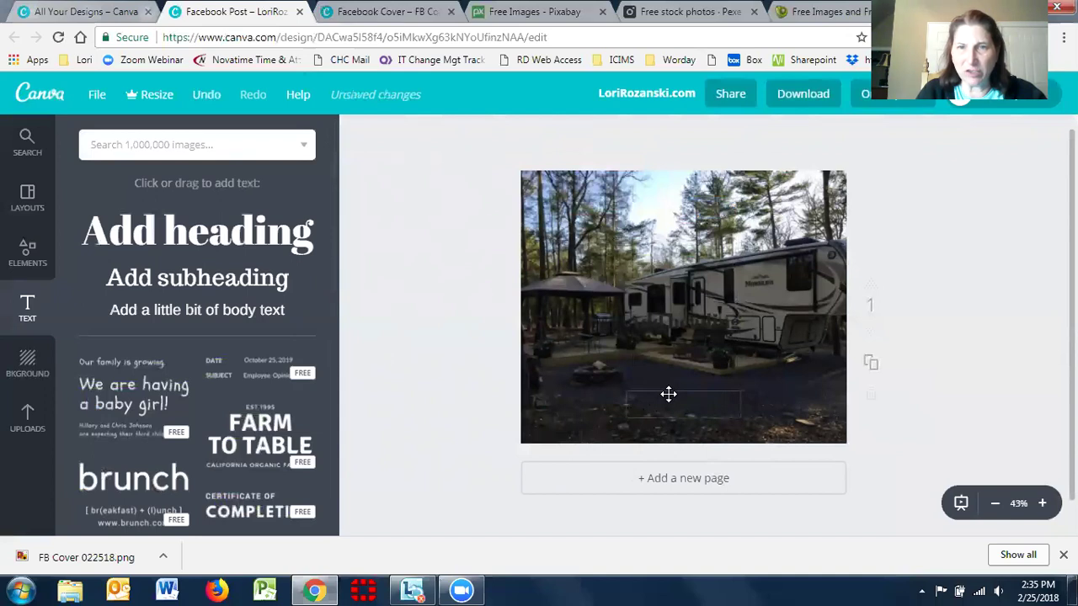
key(ctrl+z)
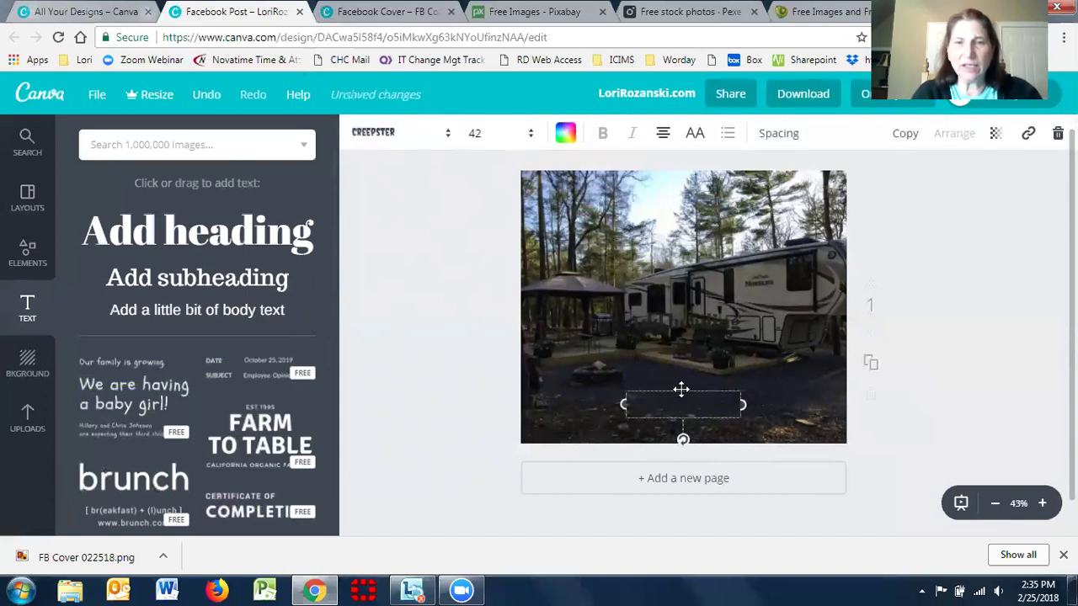
key(ctrl+z)
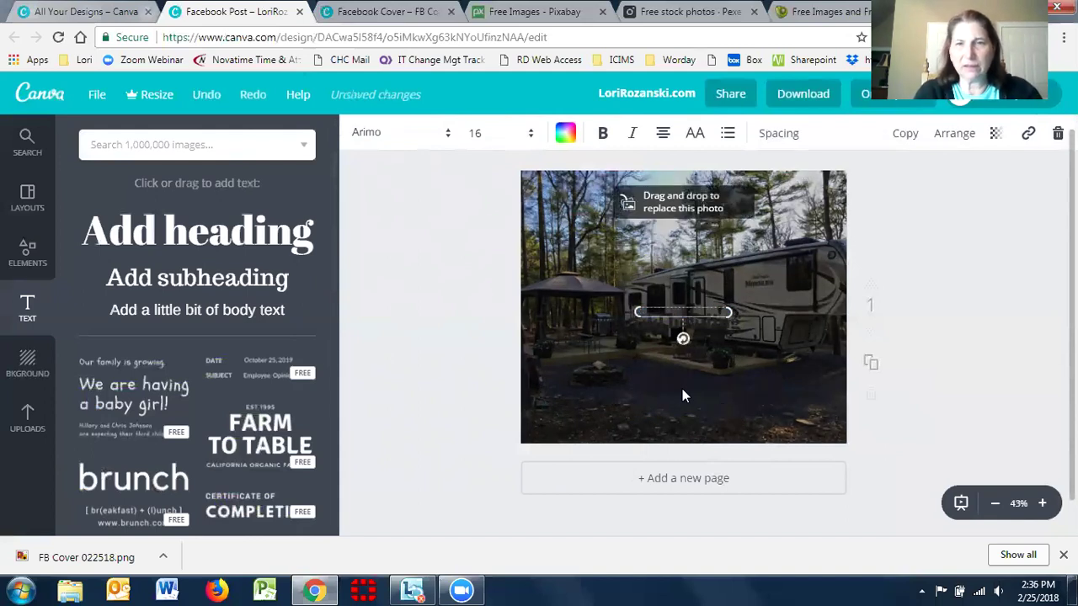
click(646, 410)
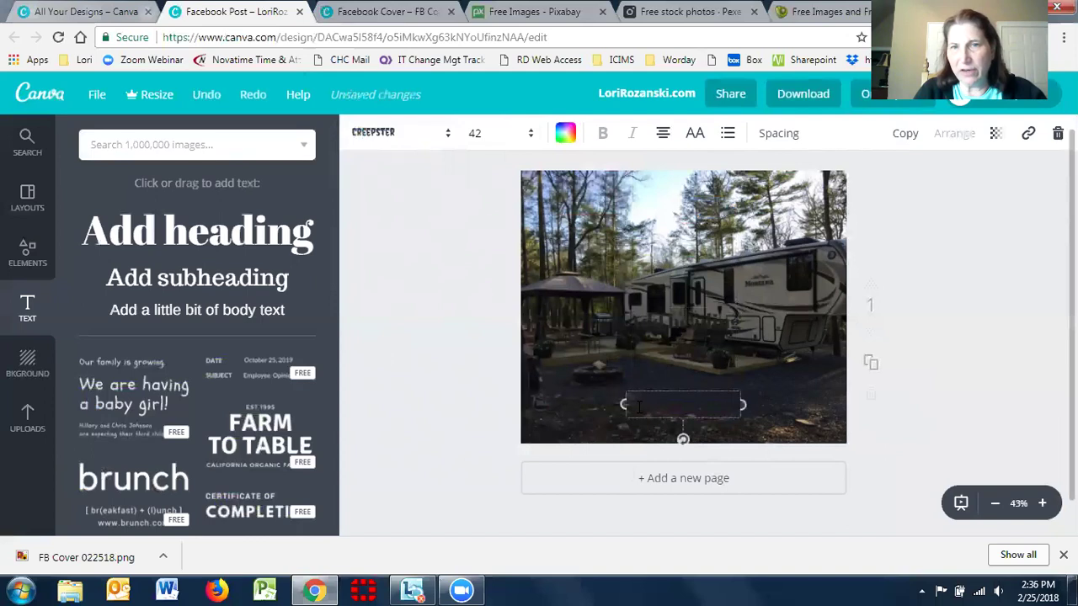
Step: Fill the box with placeholder letters and colour them yellow
key(ctrl+z)
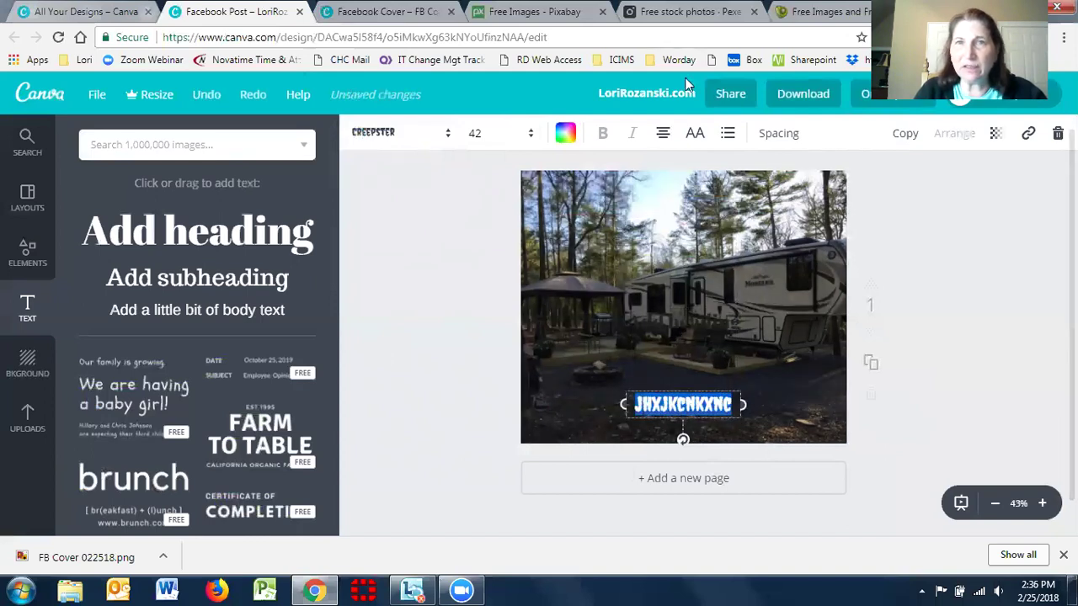
click(564, 133)
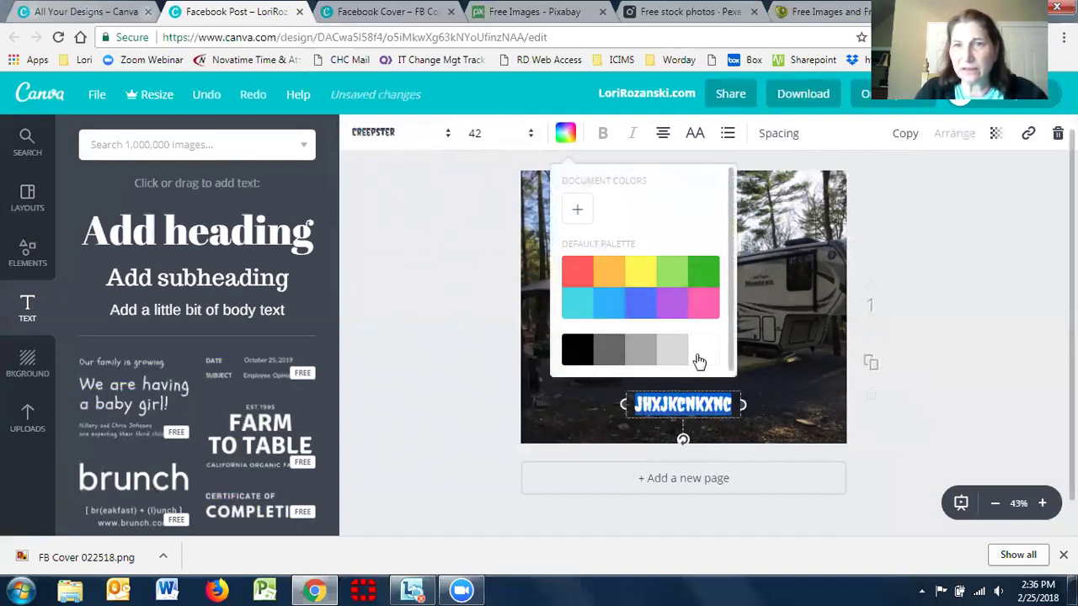
click(639, 271)
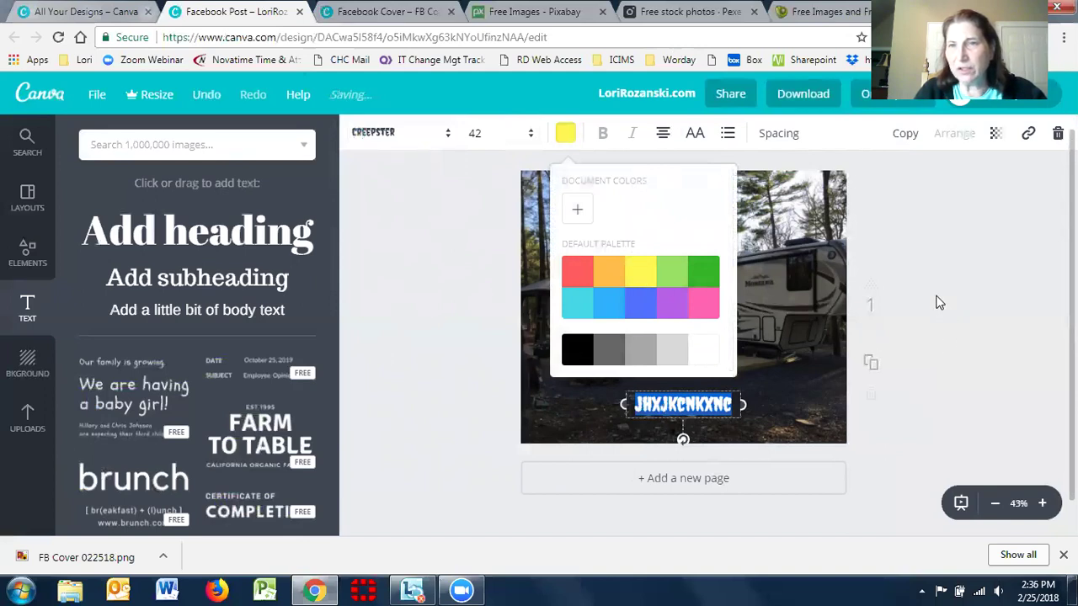
click(849, 408)
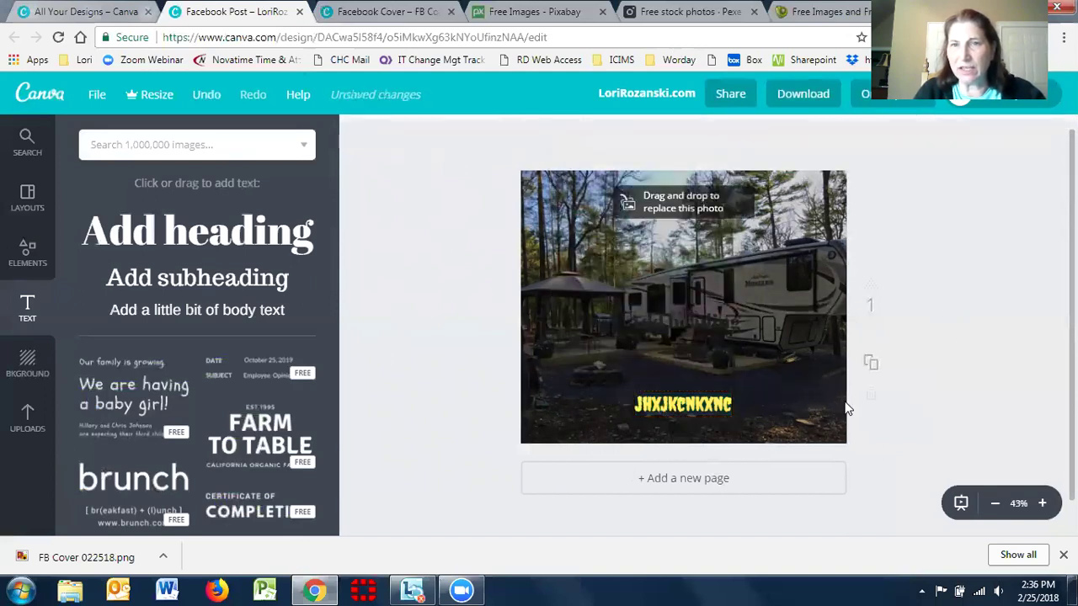
click(708, 404)
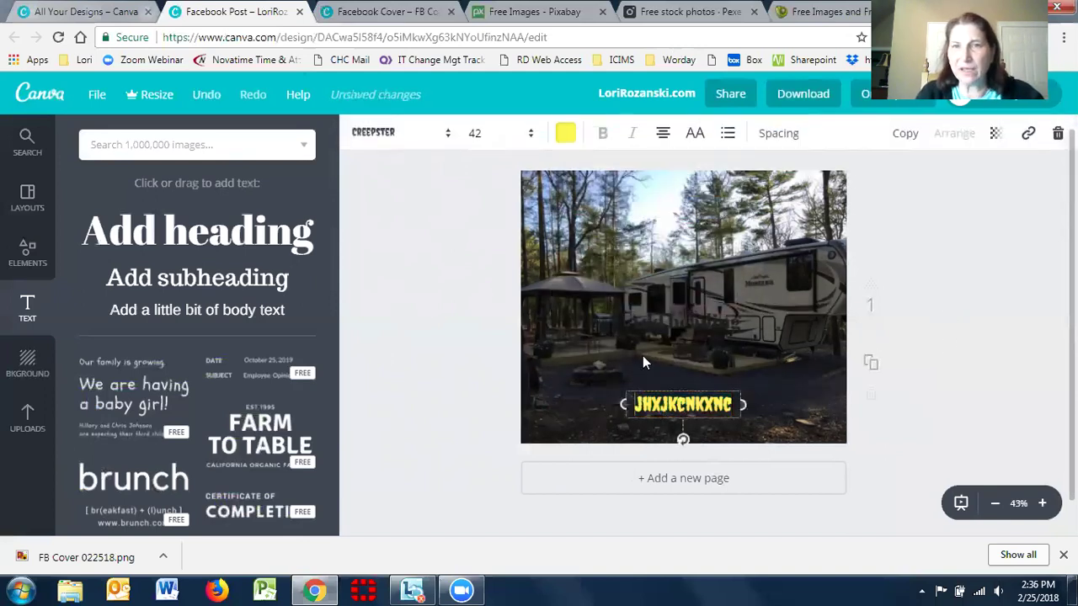
Step: Set the font to Graduate, widen the box onto one line, and centre it horizontally
click(399, 135)
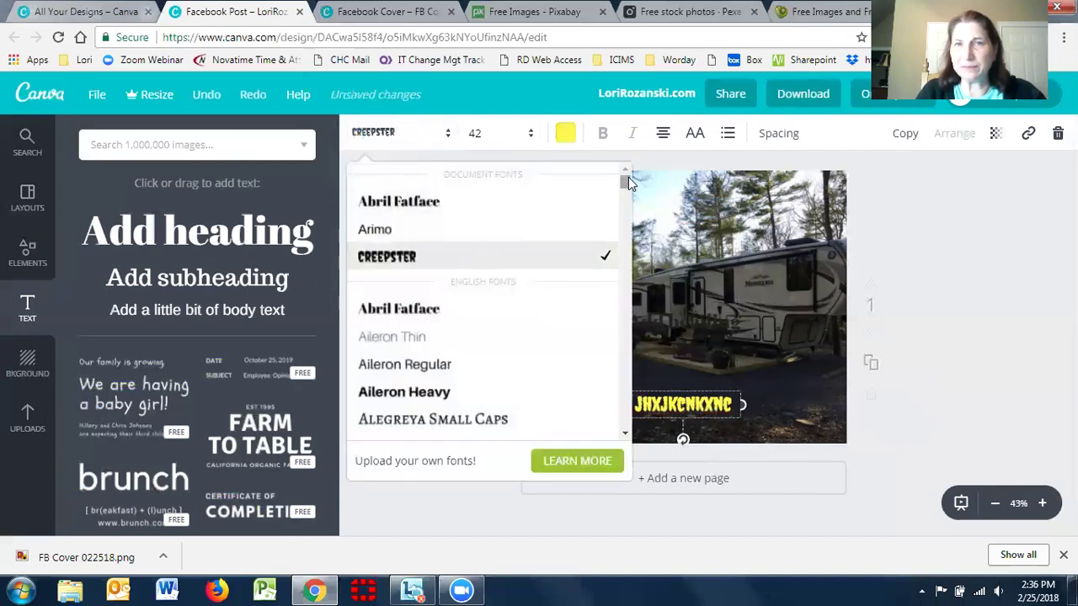
drag(628, 178, 622, 255)
click(381, 212)
click(459, 337)
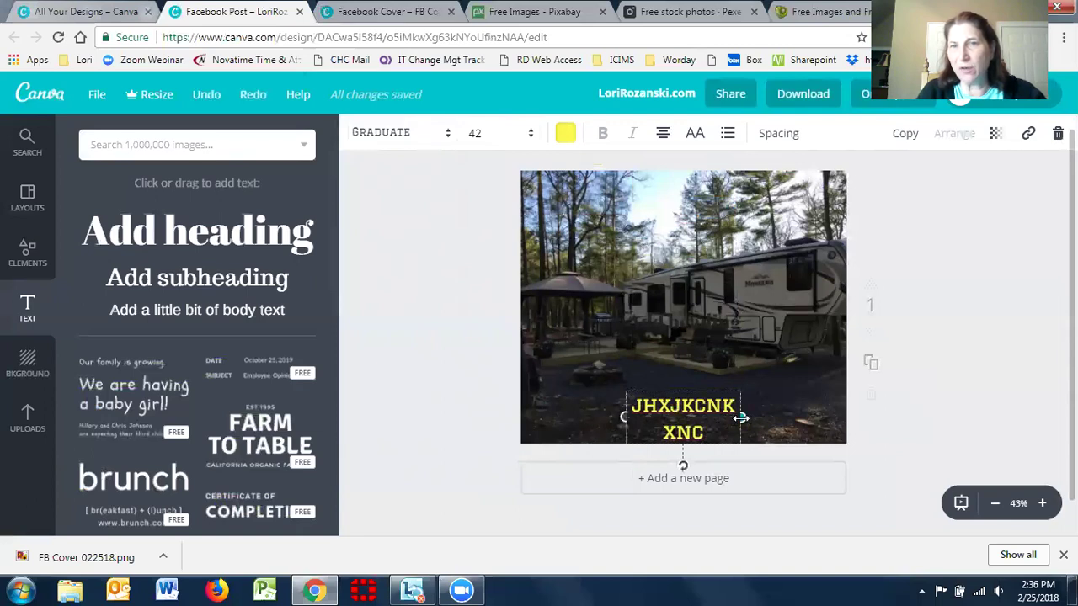
drag(740, 417, 808, 405)
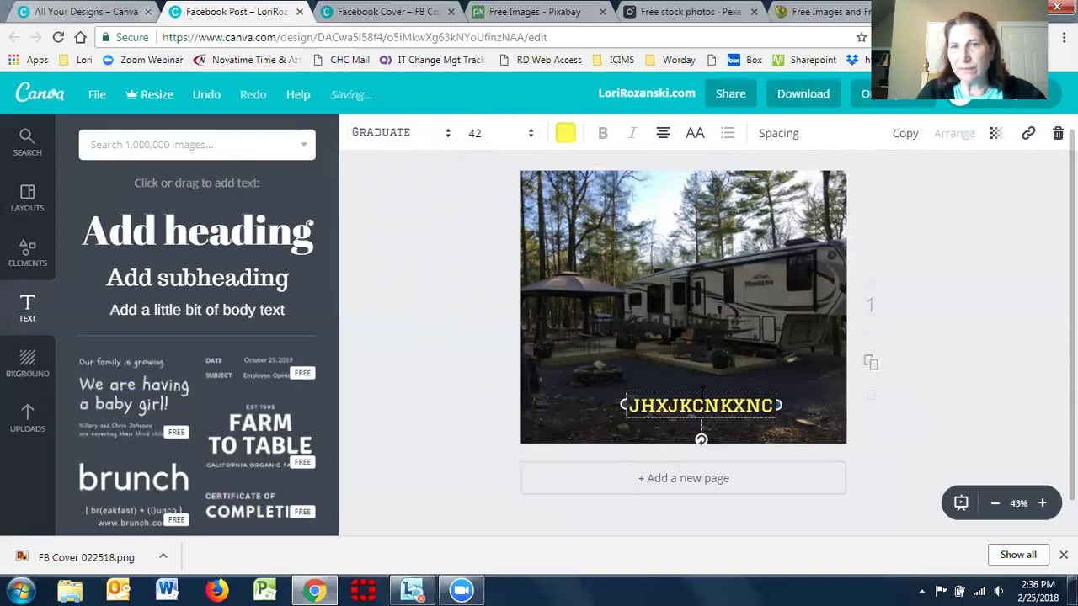
mouse_move(697, 387)
mouse_down()
mouse_move(673, 387)
mouse_move(683, 389)
mouse_up()
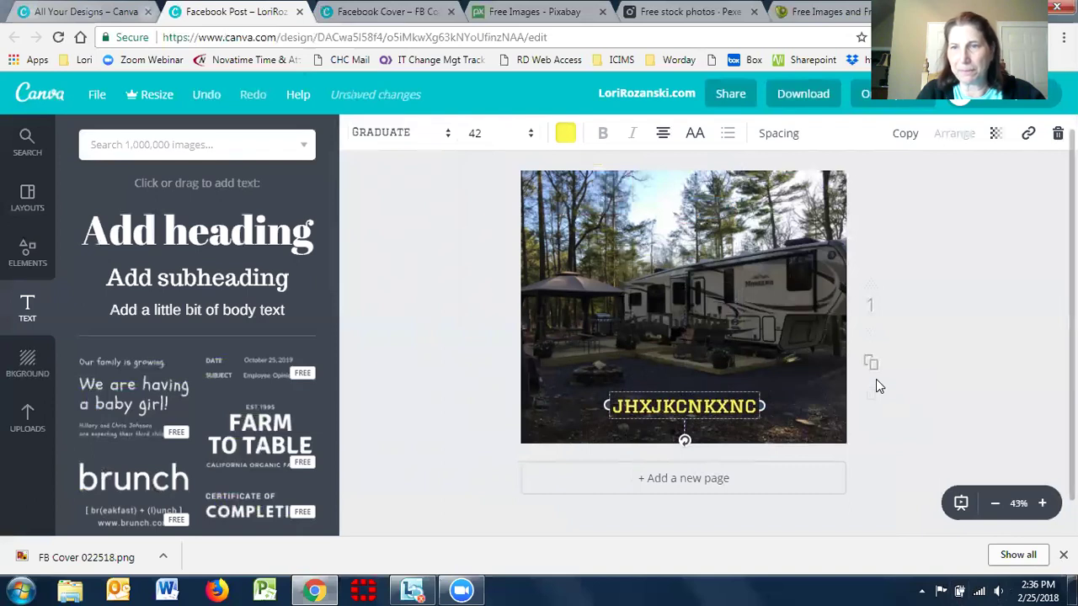
click(1063, 37)
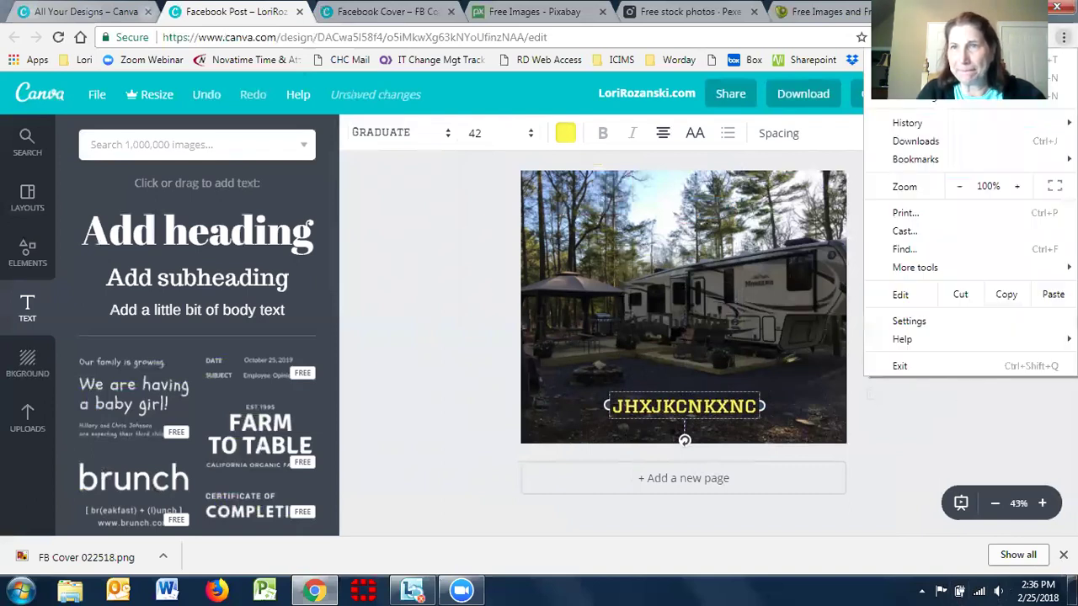
click(1016, 186)
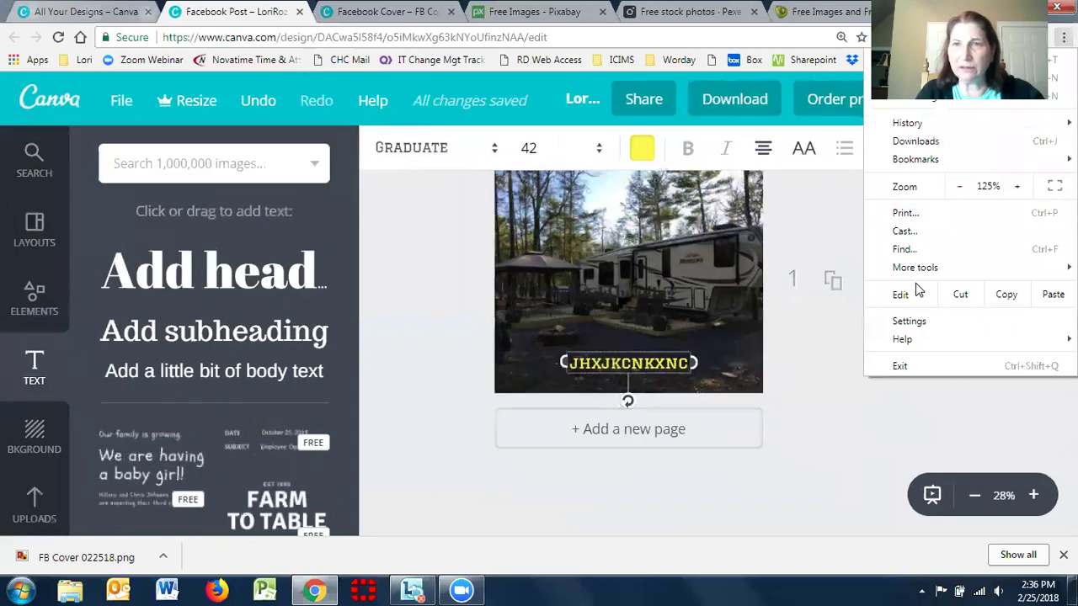
click(957, 188)
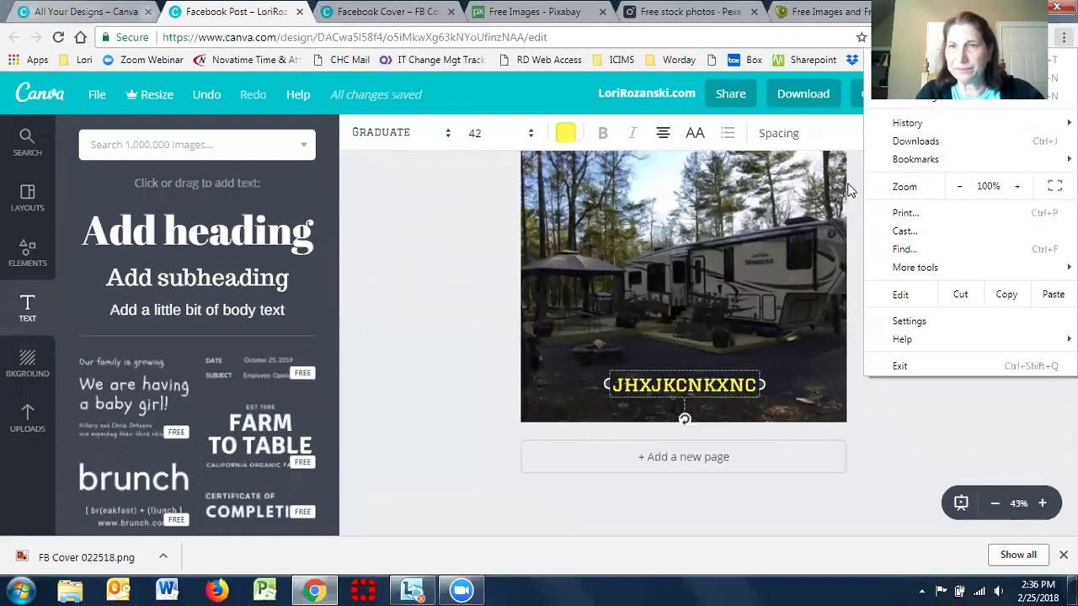
click(975, 375)
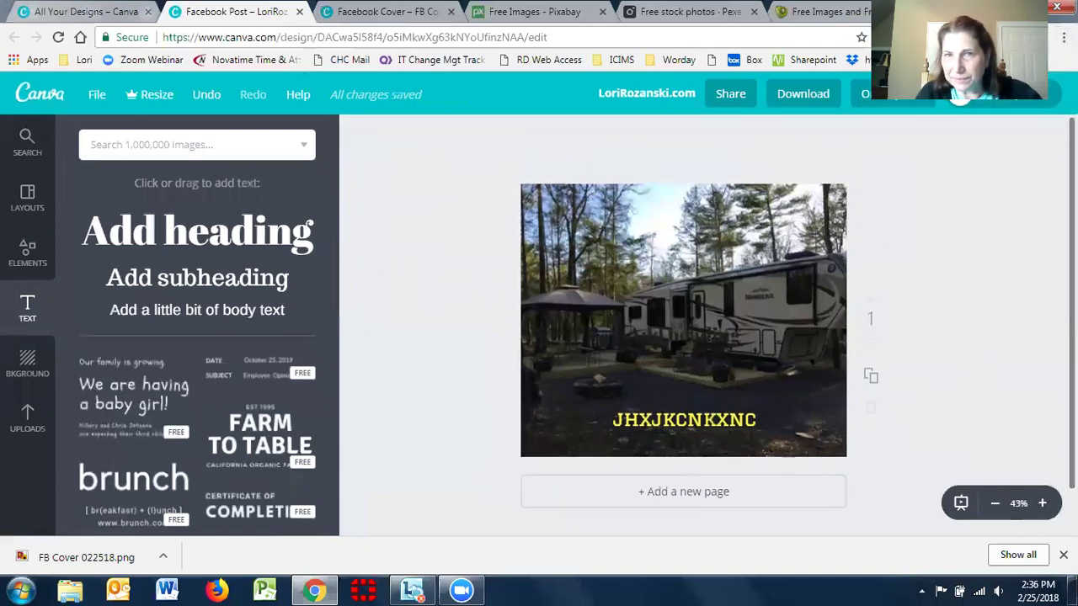
Step: Replace the placeholder text with 'The Purpose of Life is to be Happy. Find the little things you enjoy'
click(628, 418)
drag(612, 419, 758, 419)
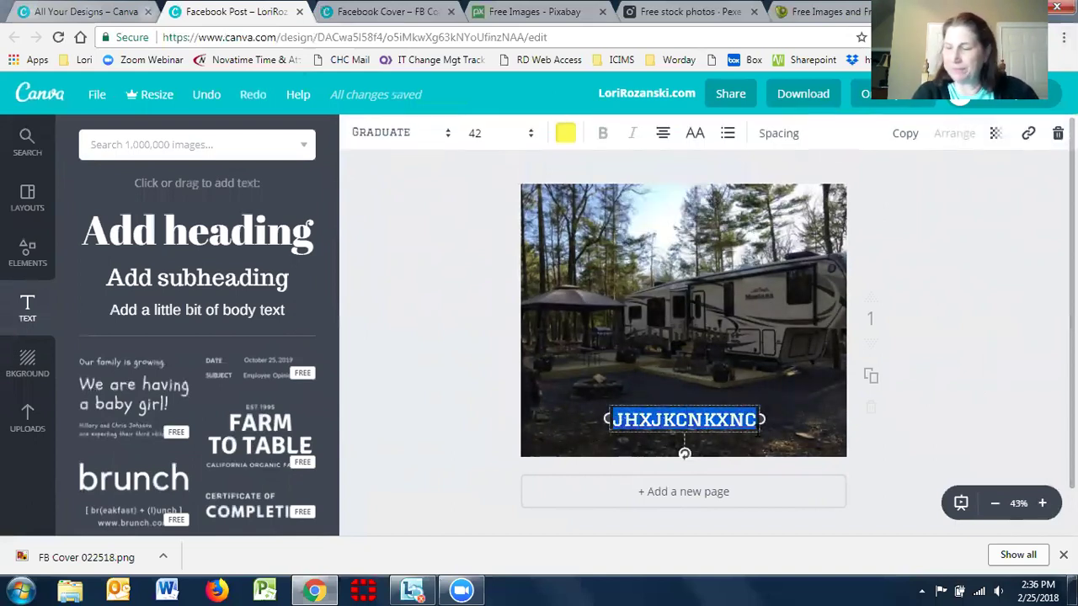
text(THE)
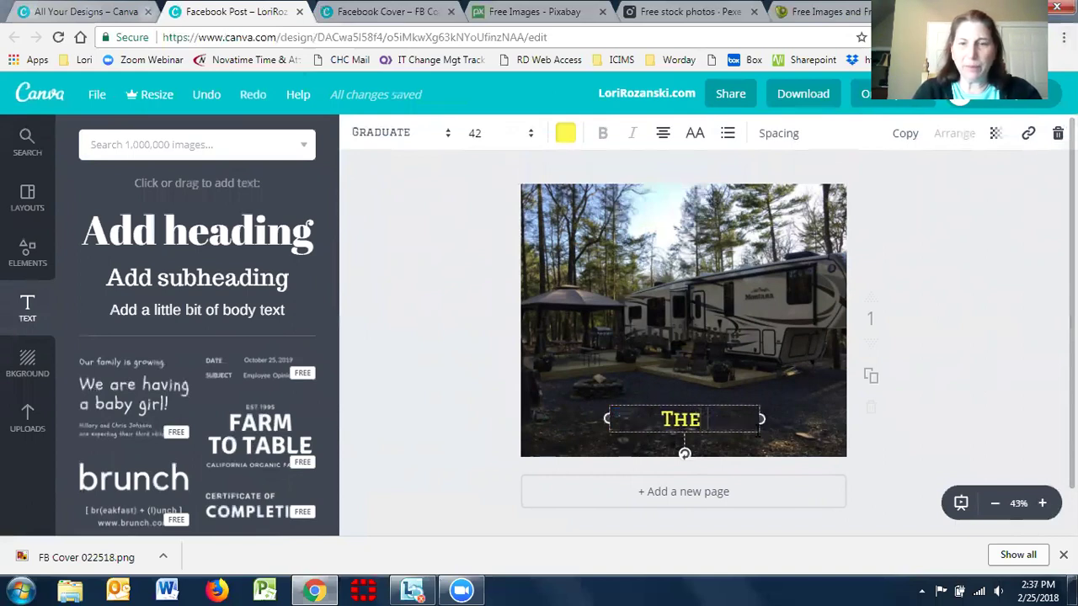
text( PURPOSE OF)
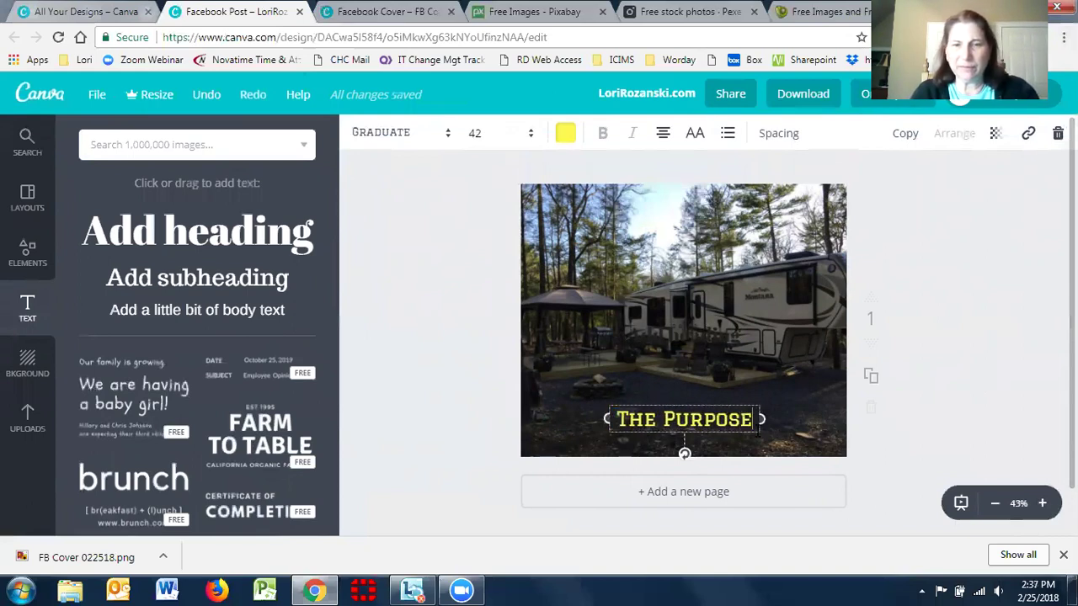
text( Life)
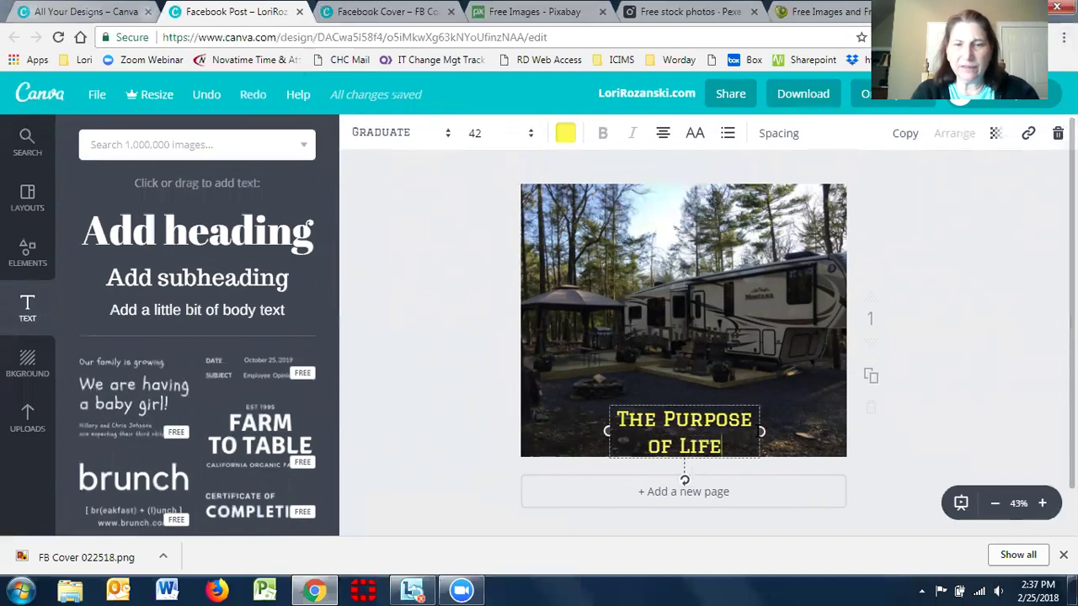
text( is to be)
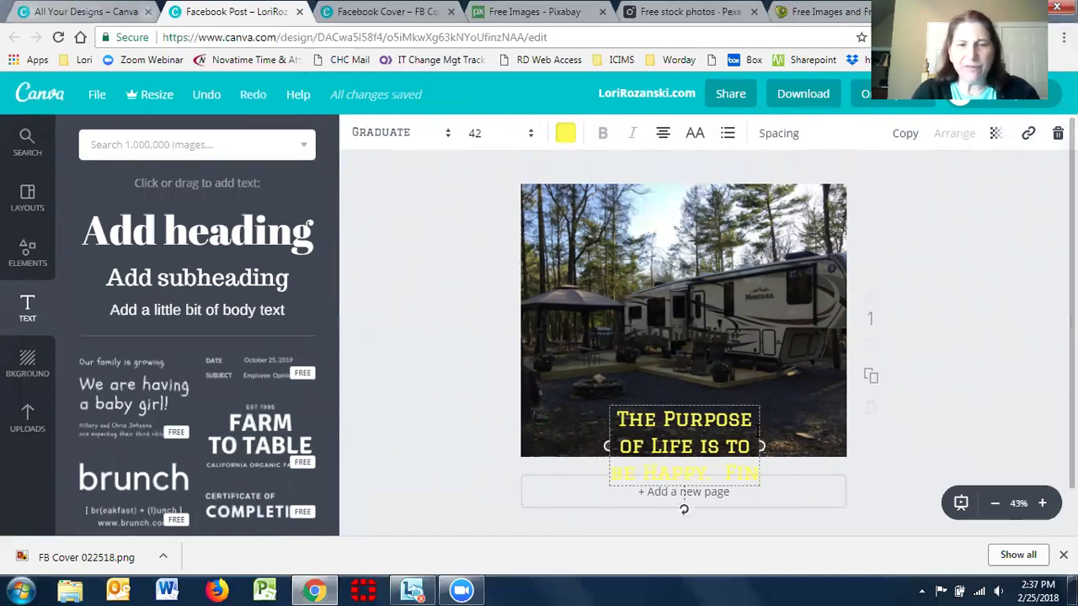
text(e little things you enjoy)
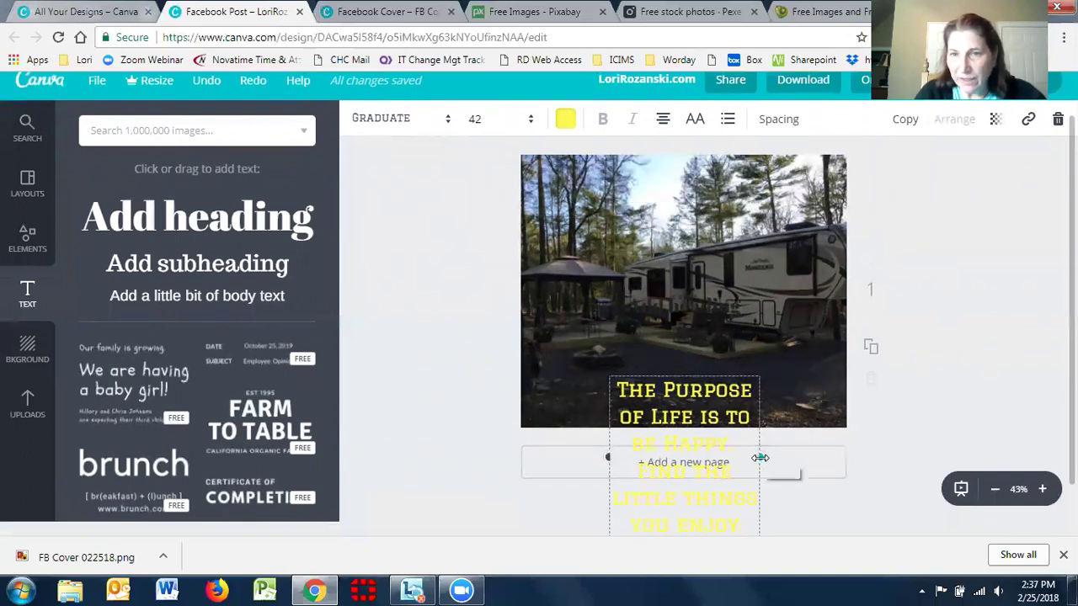
Step: Move the quote onto the photo, widen its box, set font size 36 and lower it
drag(676, 373, 676, 261)
drag(759, 346, 831, 346)
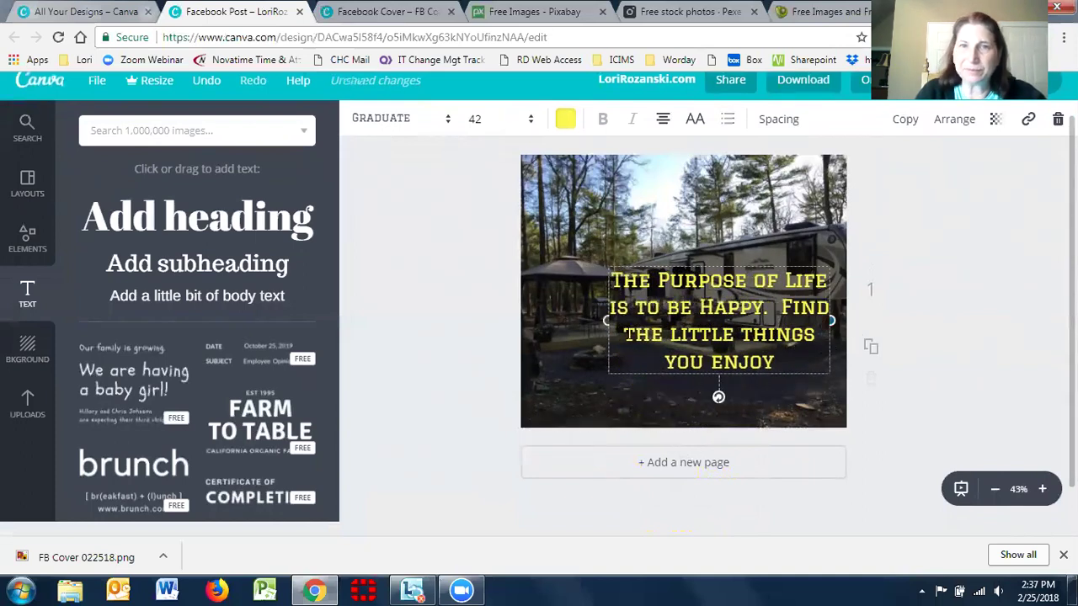
drag(608, 320, 570, 320)
drag(697, 263, 682, 308)
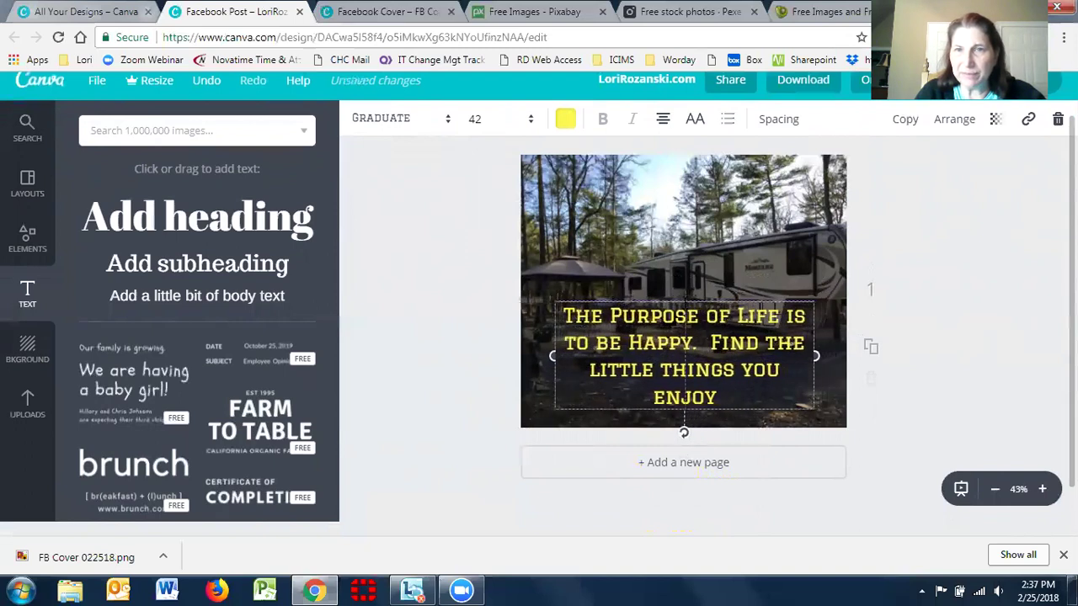
click(474, 119)
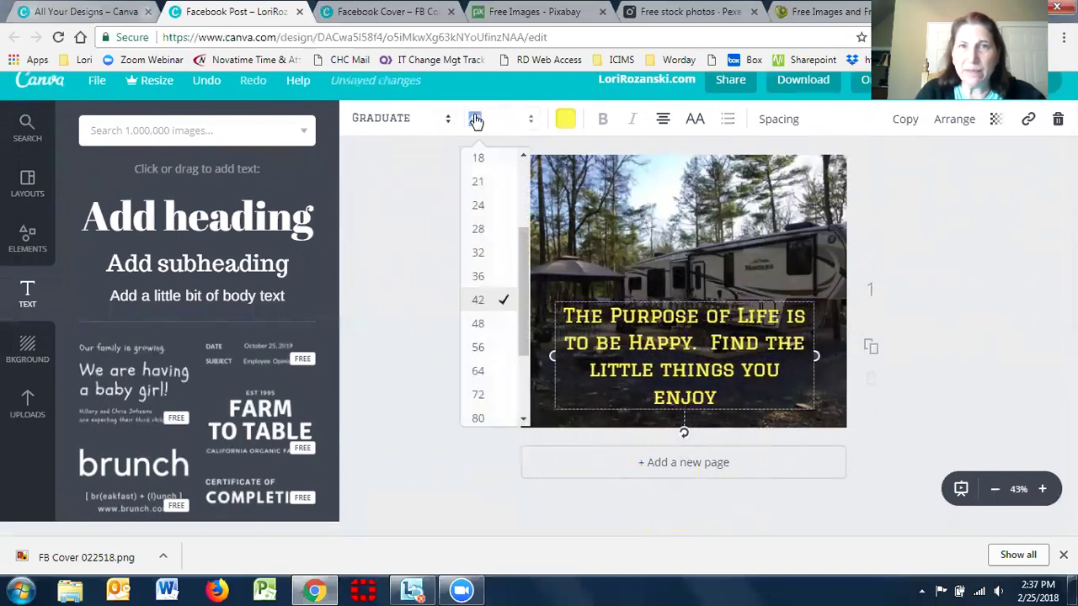
click(477, 229)
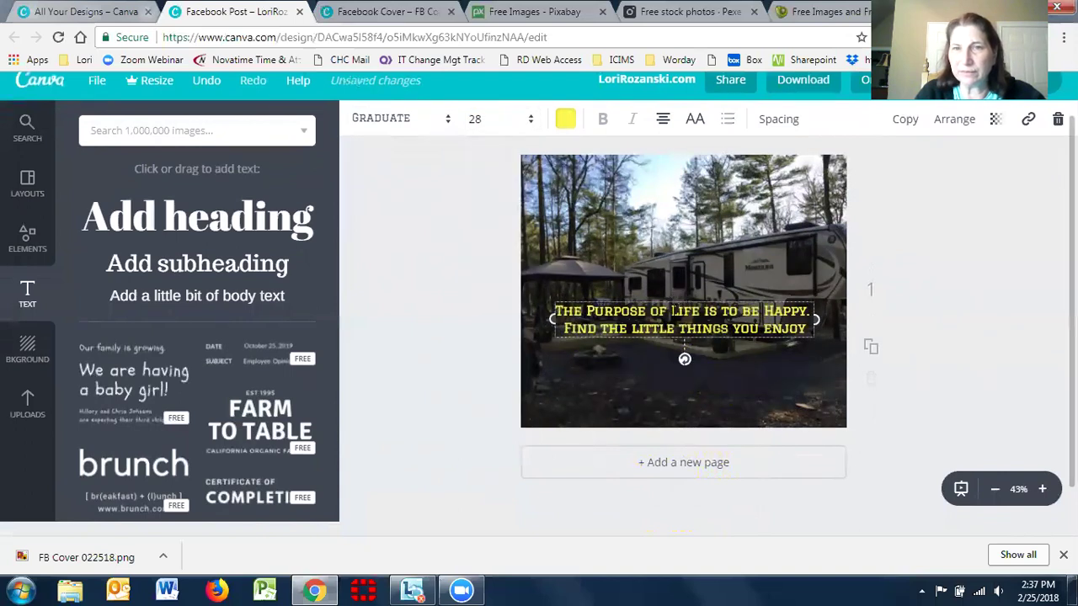
click(520, 126)
click(477, 277)
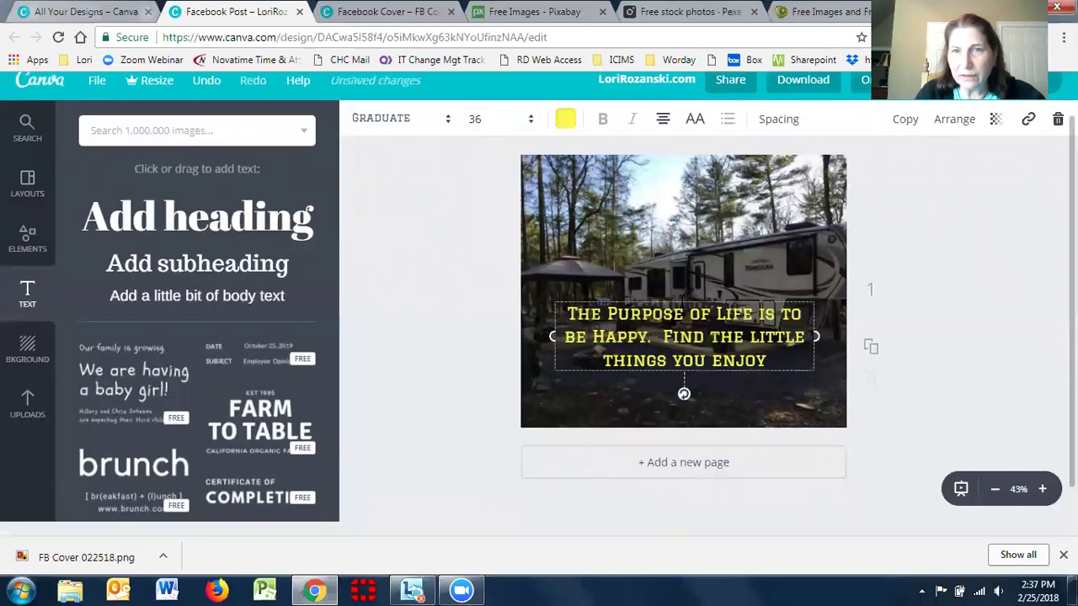
drag(678, 300, 680, 354)
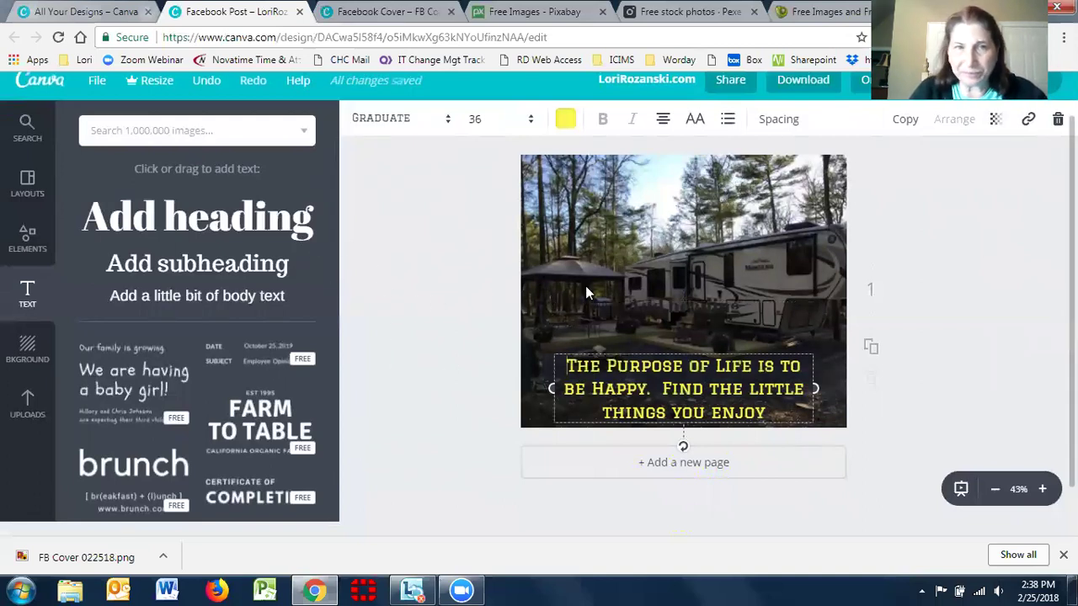
Step: Delete the campsite photo and the sky-and-grass background image from the design
click(27, 347)
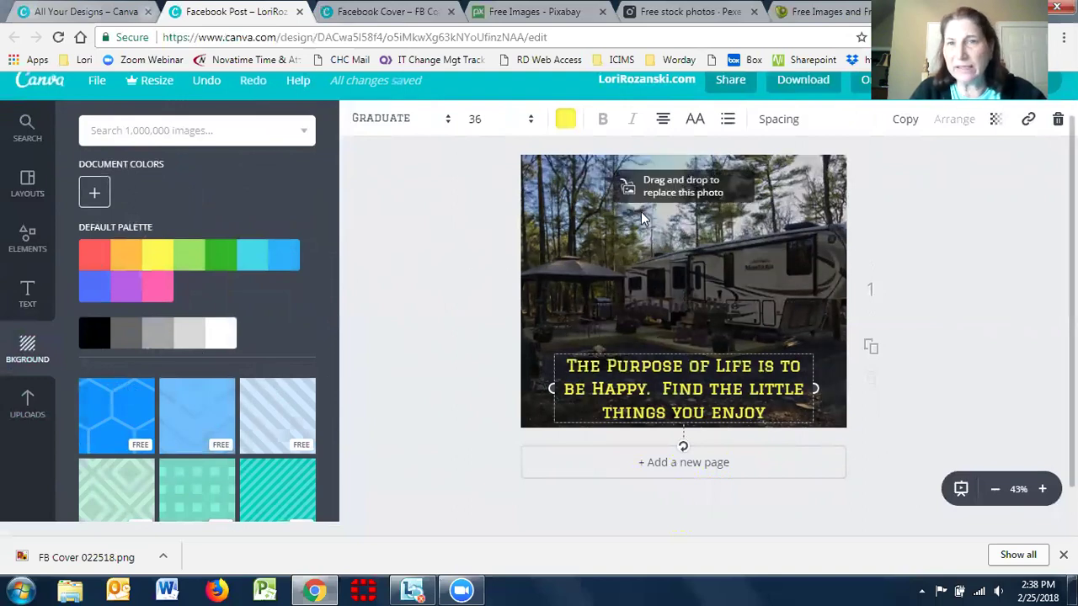
key(Escape)
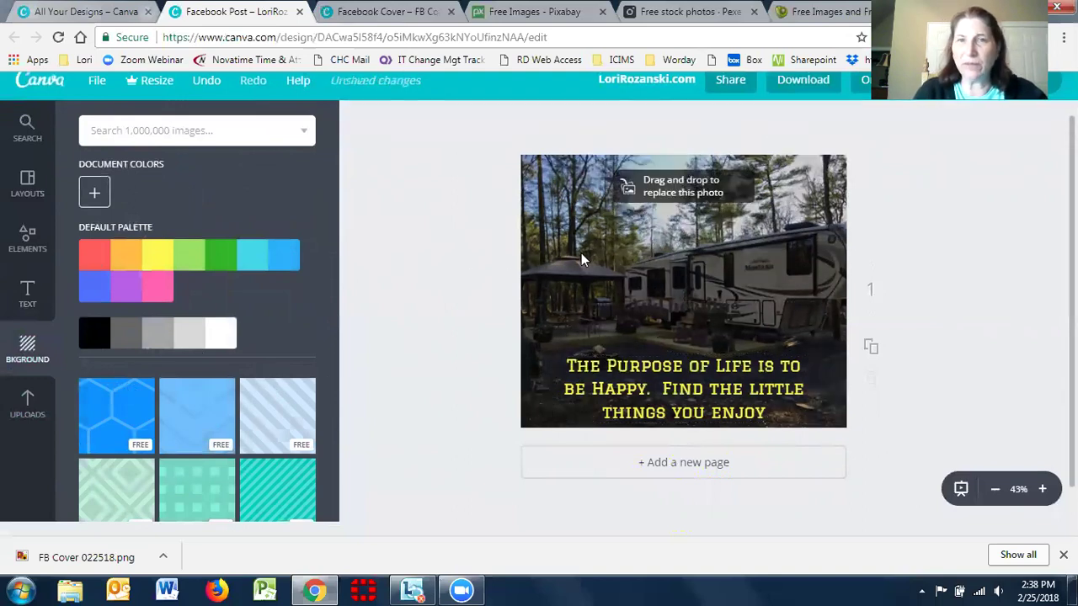
click(577, 214)
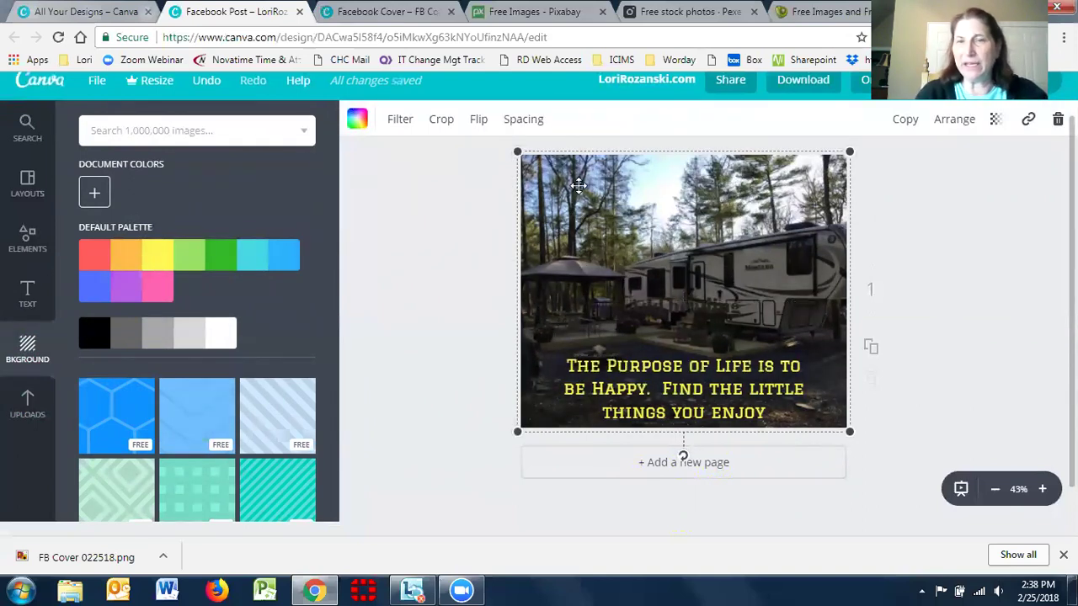
key(Delete)
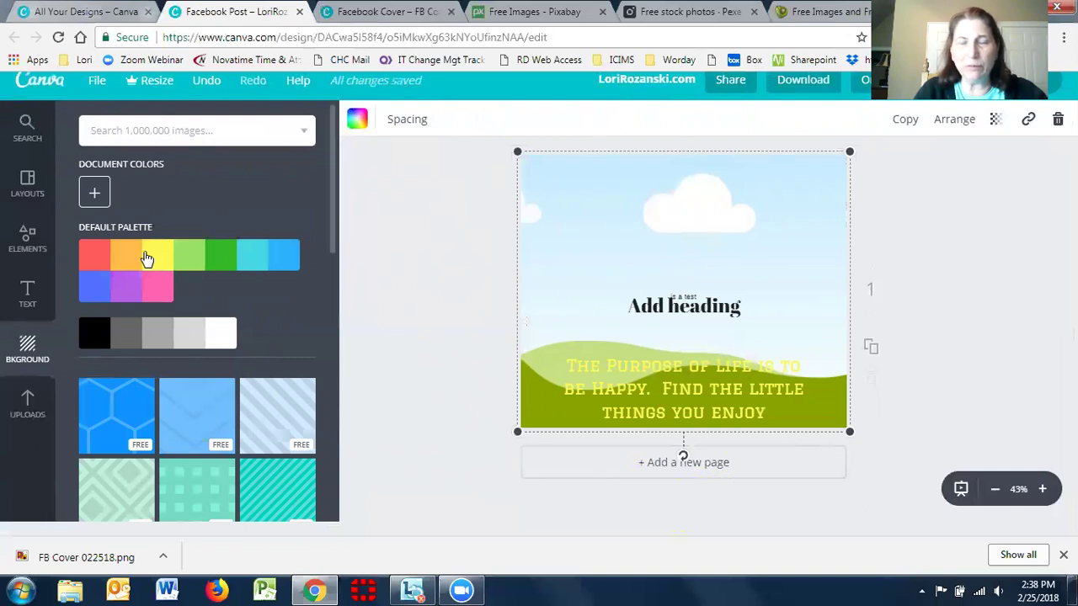
click(27, 237)
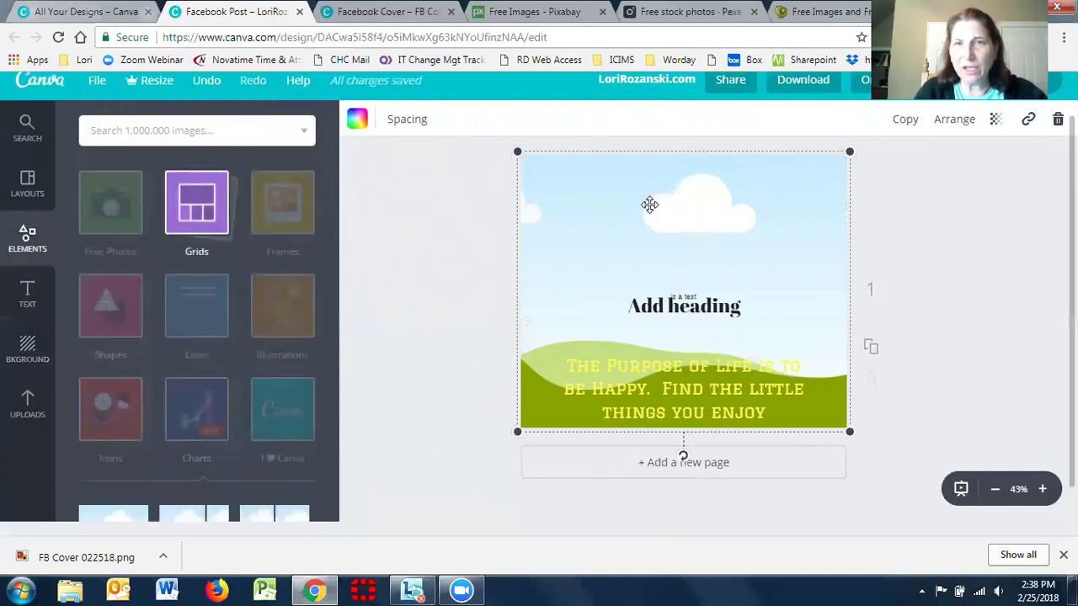
key(Delete)
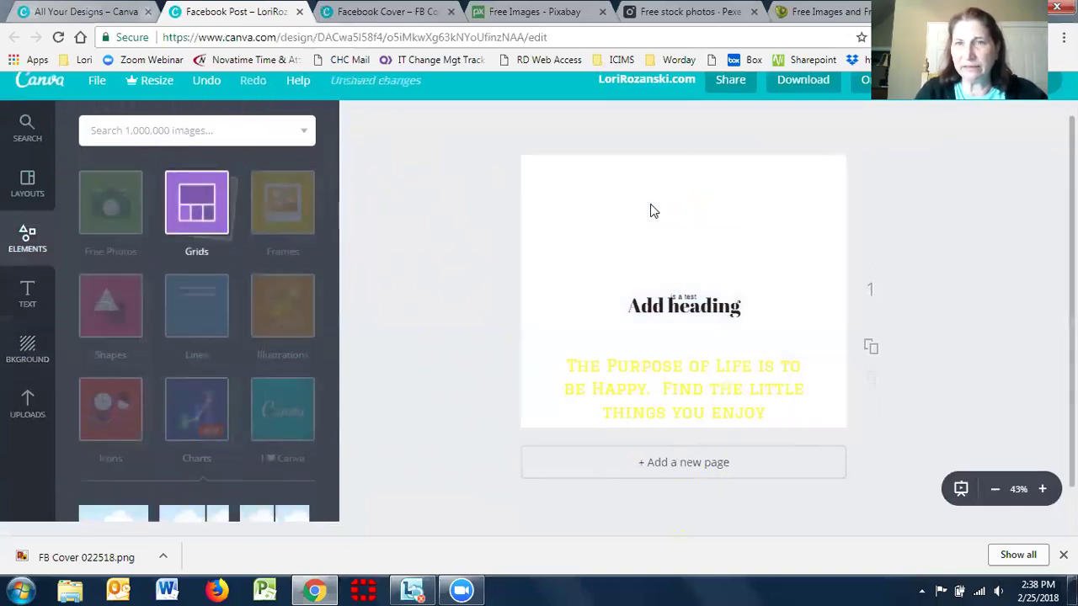
Step: Nudge the Add heading box upward and erase its placeholder text
click(687, 295)
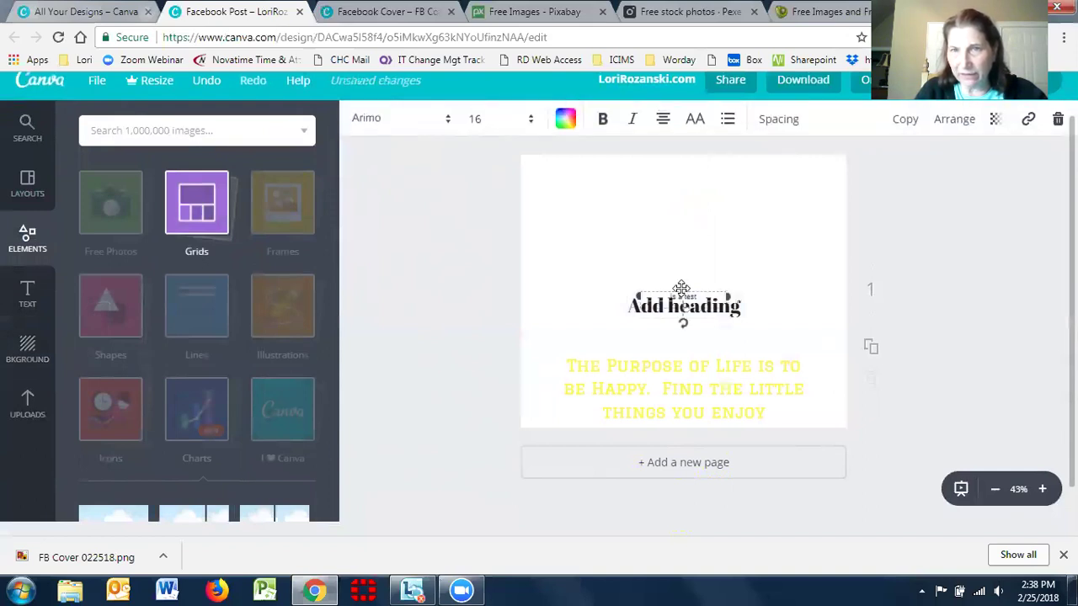
key(Escape)
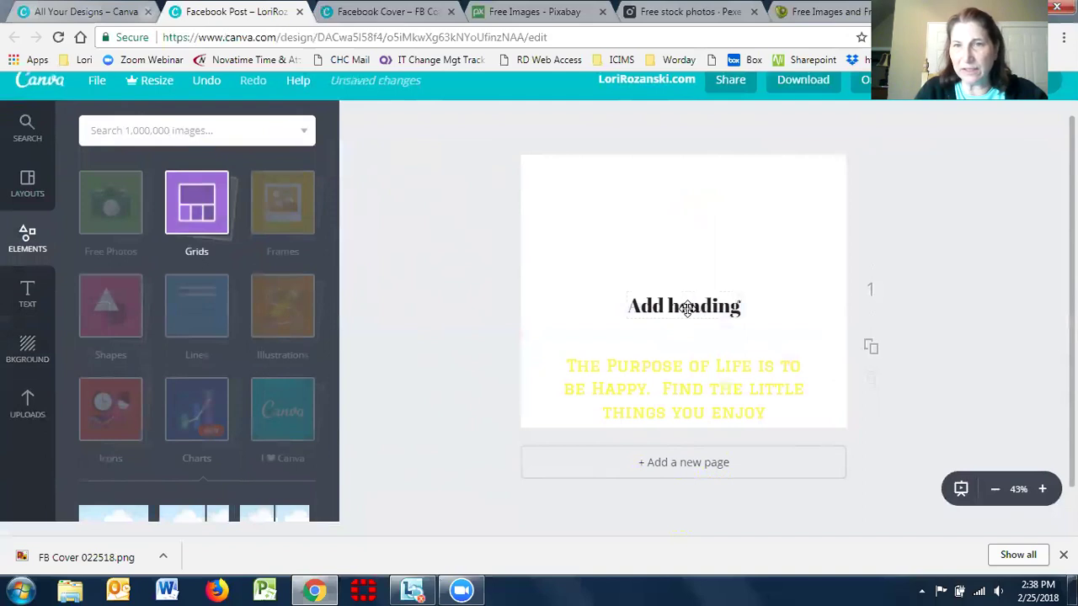
double_click(687, 308)
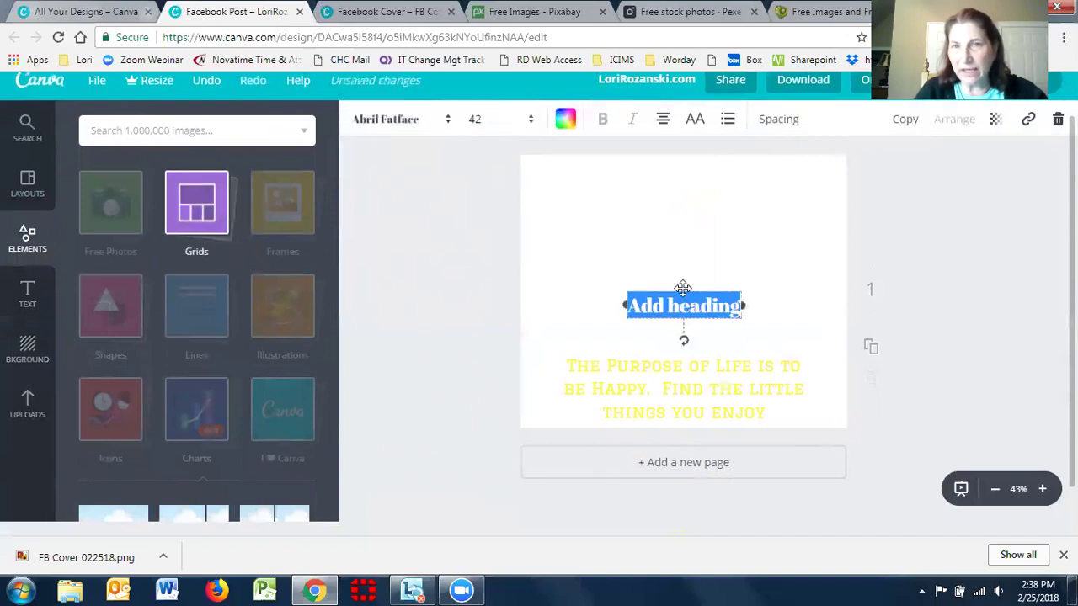
drag(683, 289, 689, 269)
key(BackSpace)
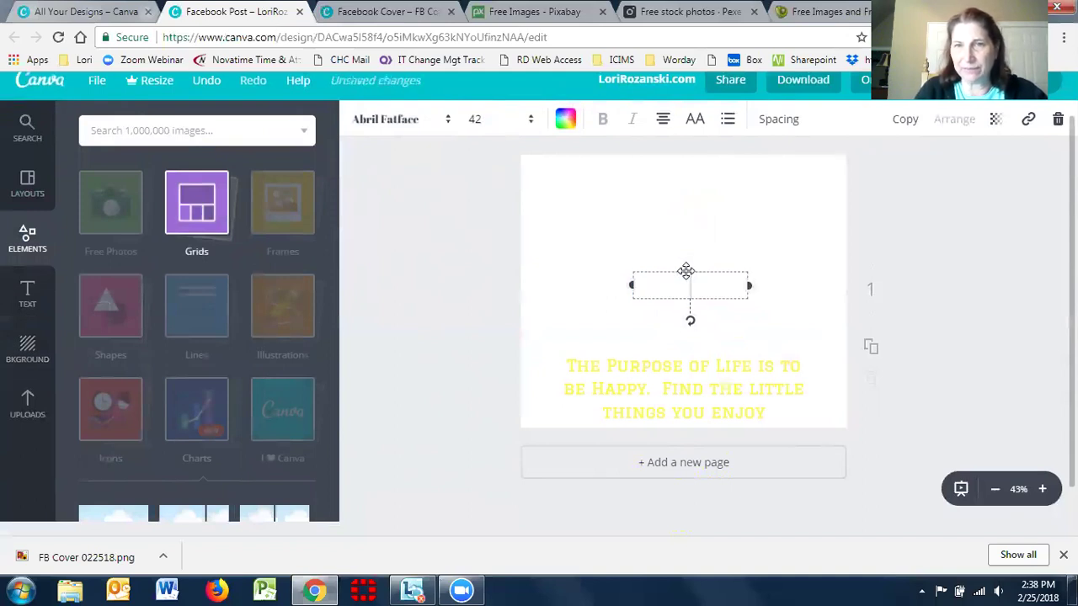
Step: Try light-blue stripe, blue hexagon, solid purple, purple and grey patterned page backgrounds
key(Escape)
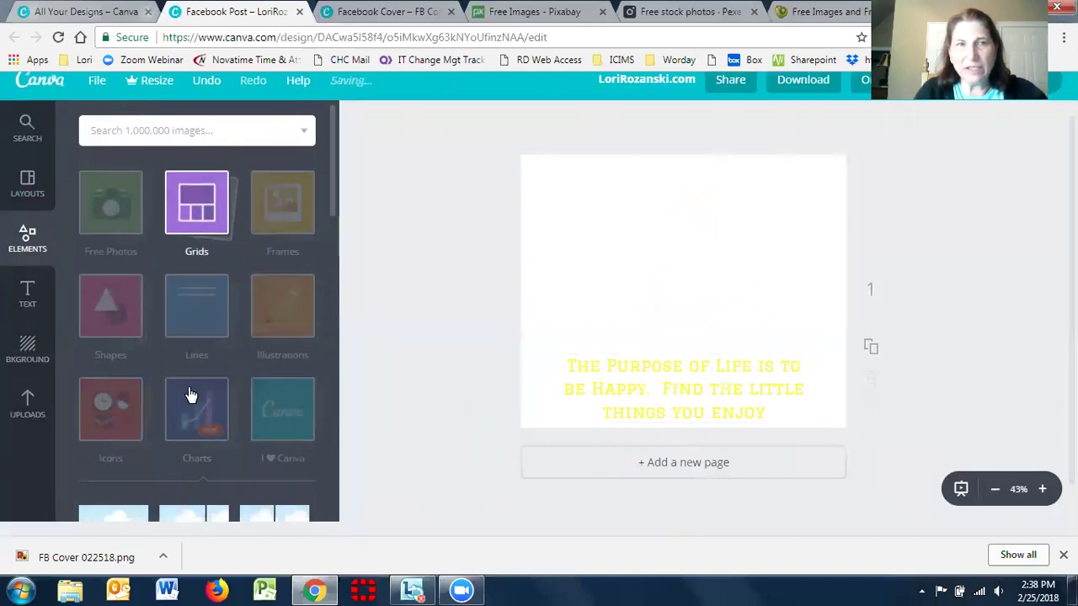
click(26, 348)
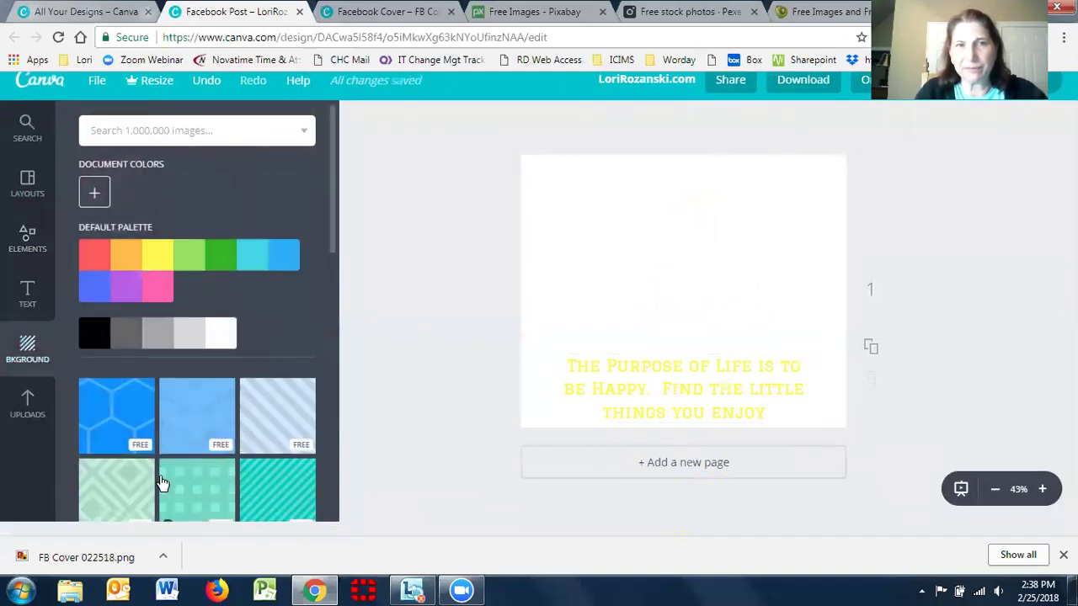
click(290, 426)
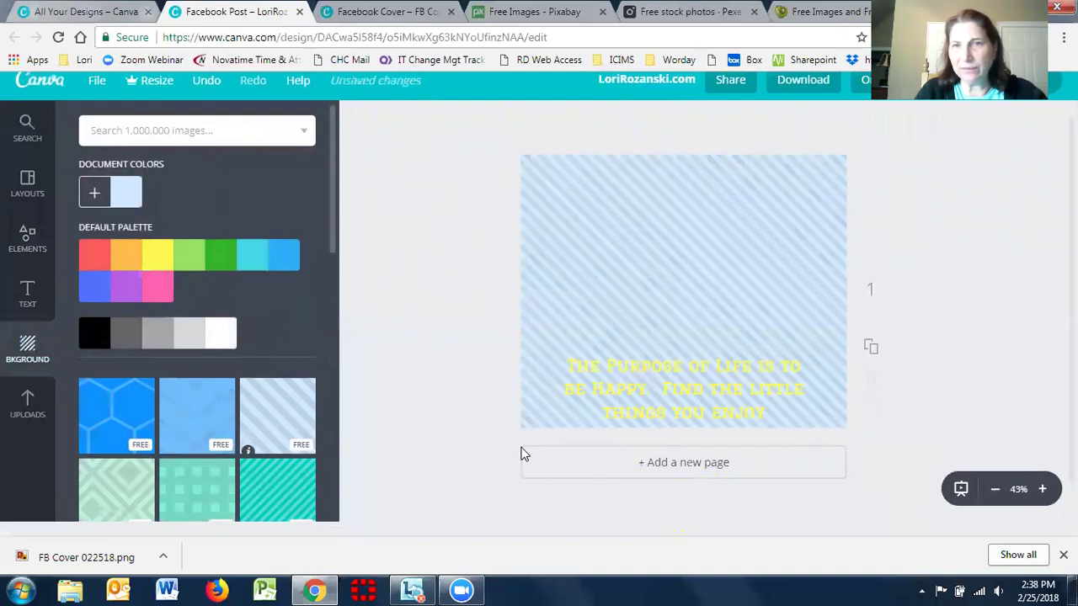
click(118, 410)
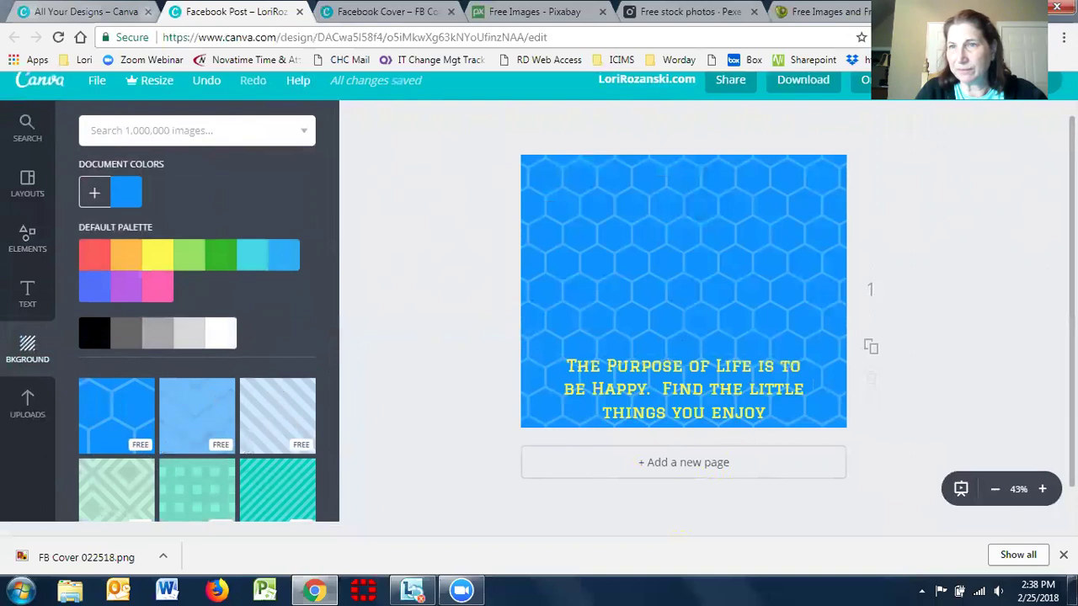
scroll(924, 228, down, 1)
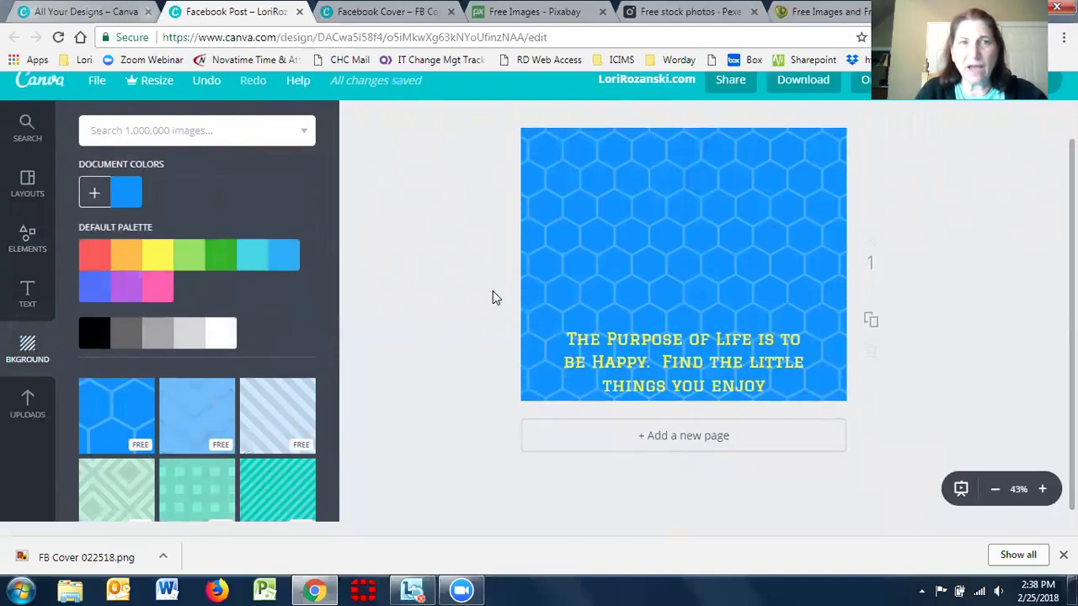
click(127, 290)
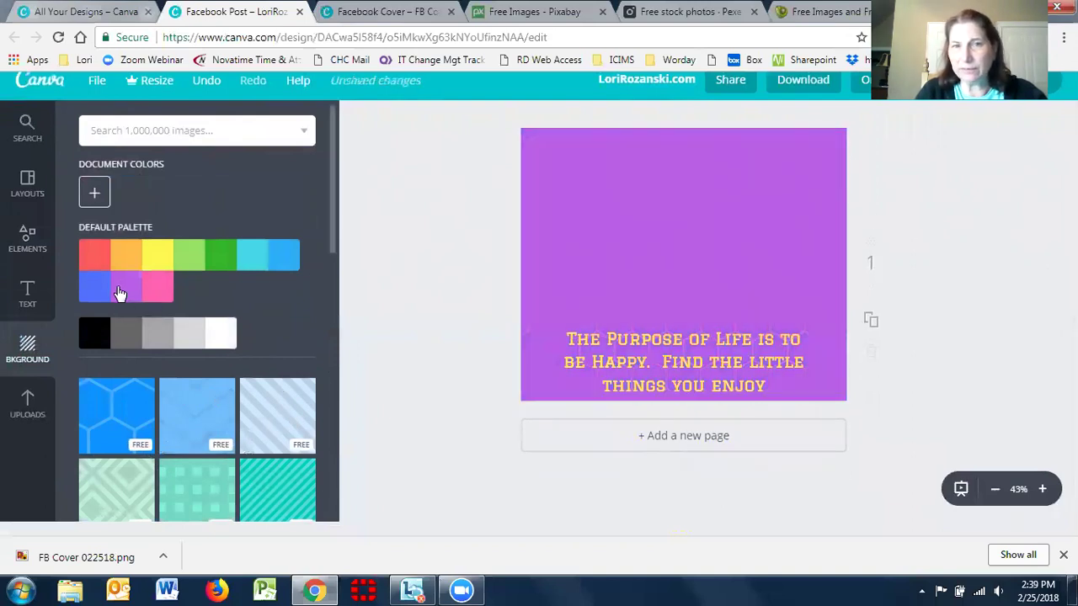
drag(335, 224, 344, 429)
click(121, 325)
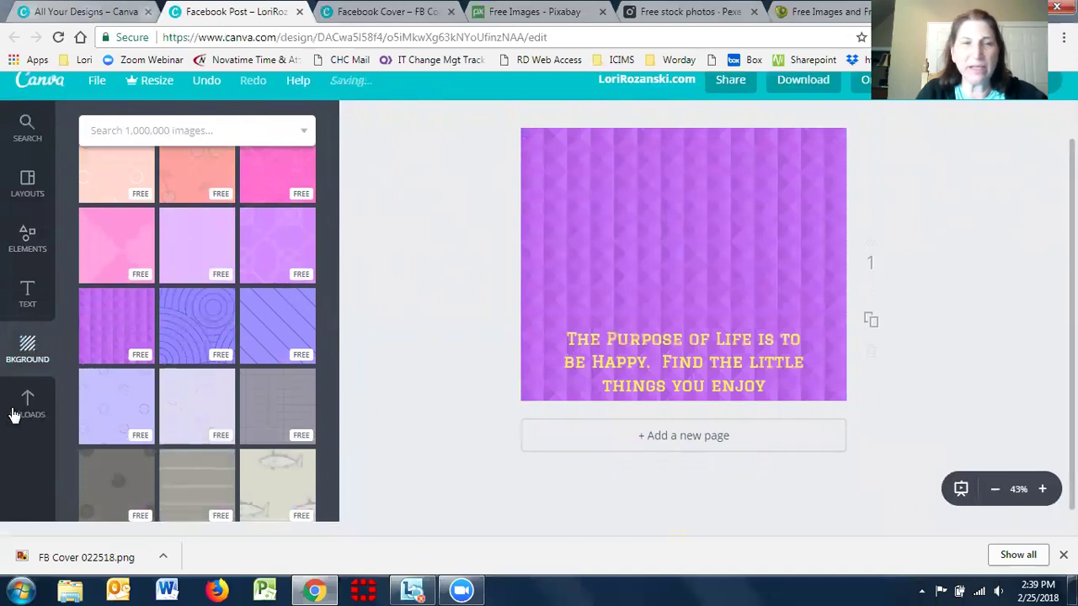
click(278, 401)
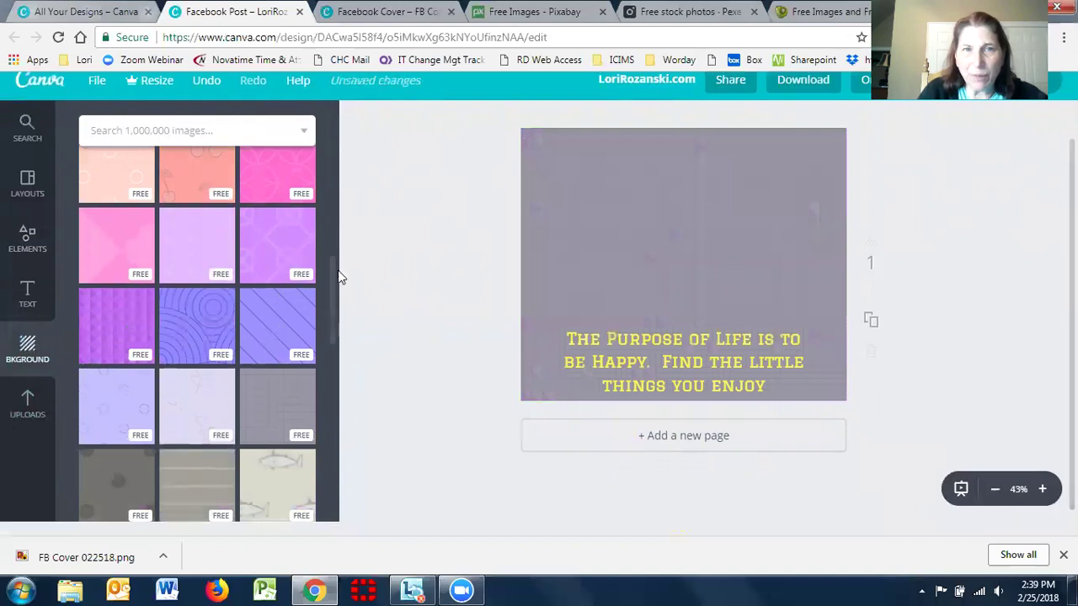
Step: Apply the dark red chevron pattern as the page background
scroll(339, 318, down, 2)
scroll(339, 317, down, 5)
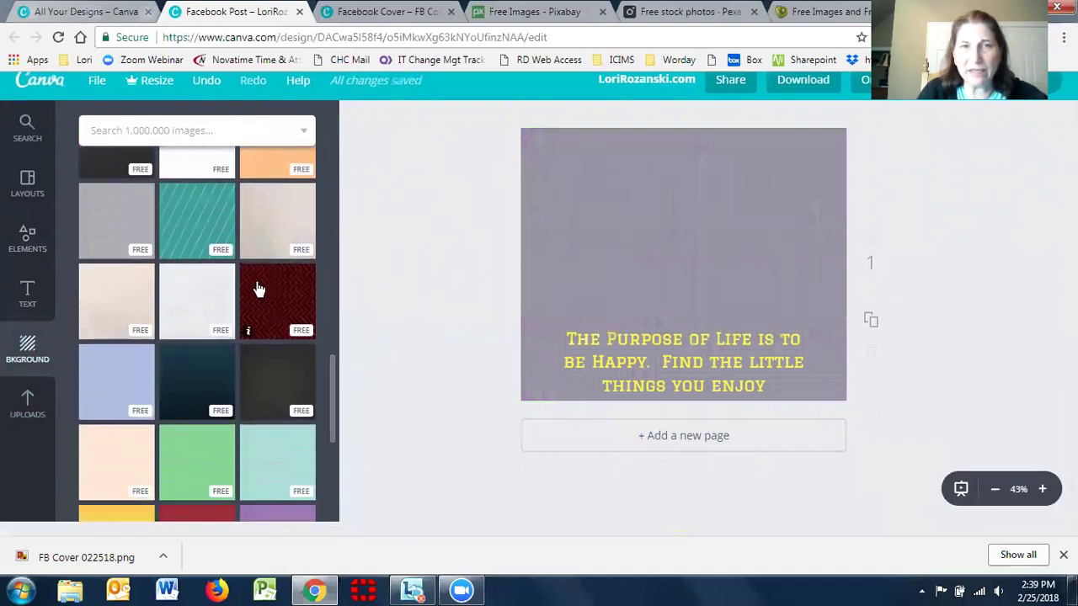
click(262, 294)
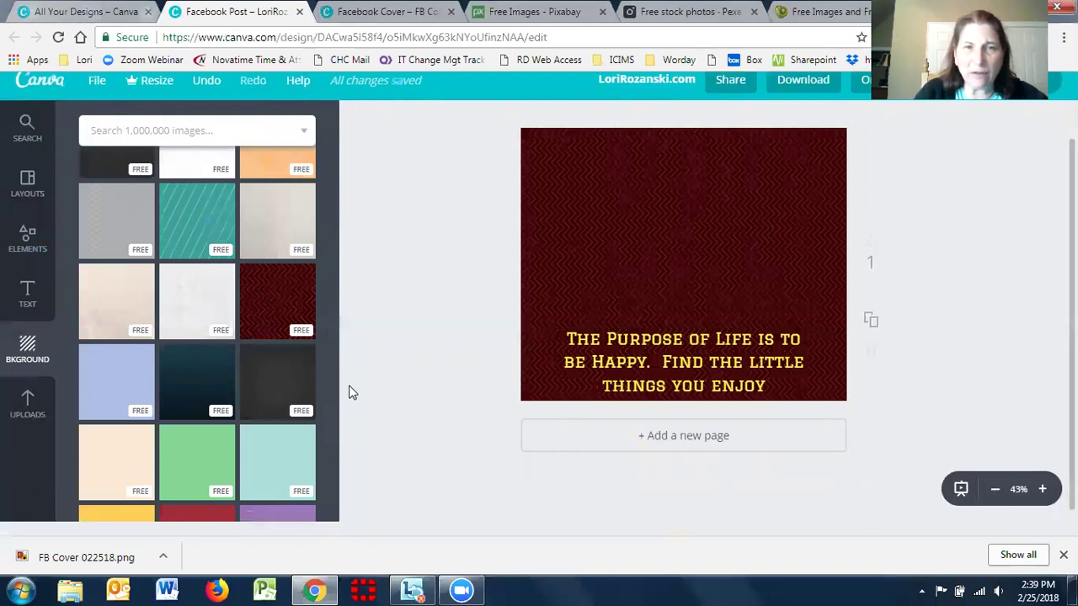
scroll(332, 371, up, 2)
drag(333, 371, 332, 255)
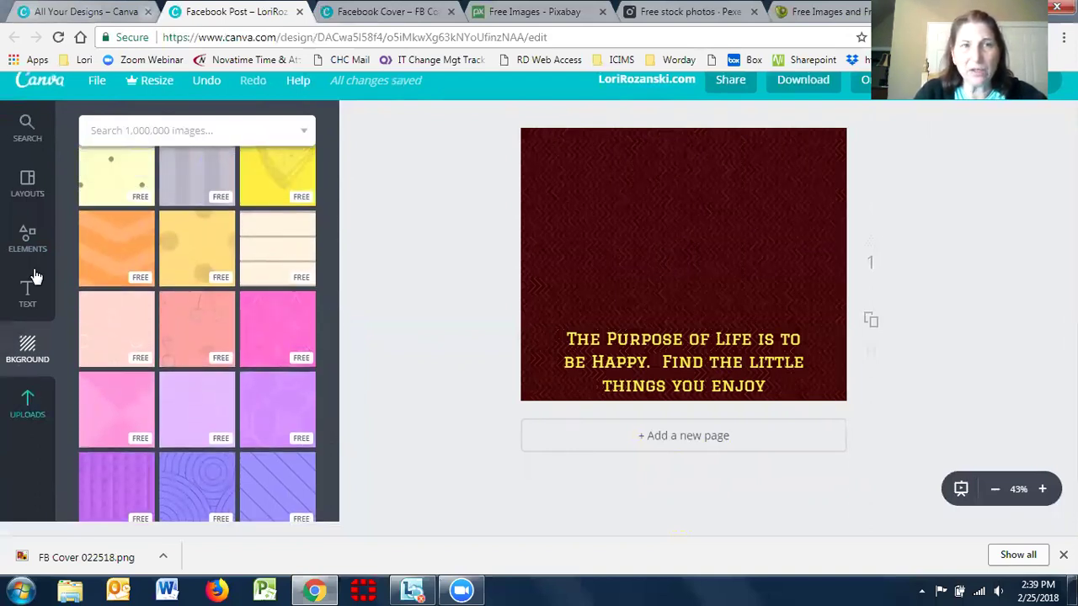
Step: Search images for 'dogs', filter to photos, and add the golden retriever puppy photo
click(26, 127)
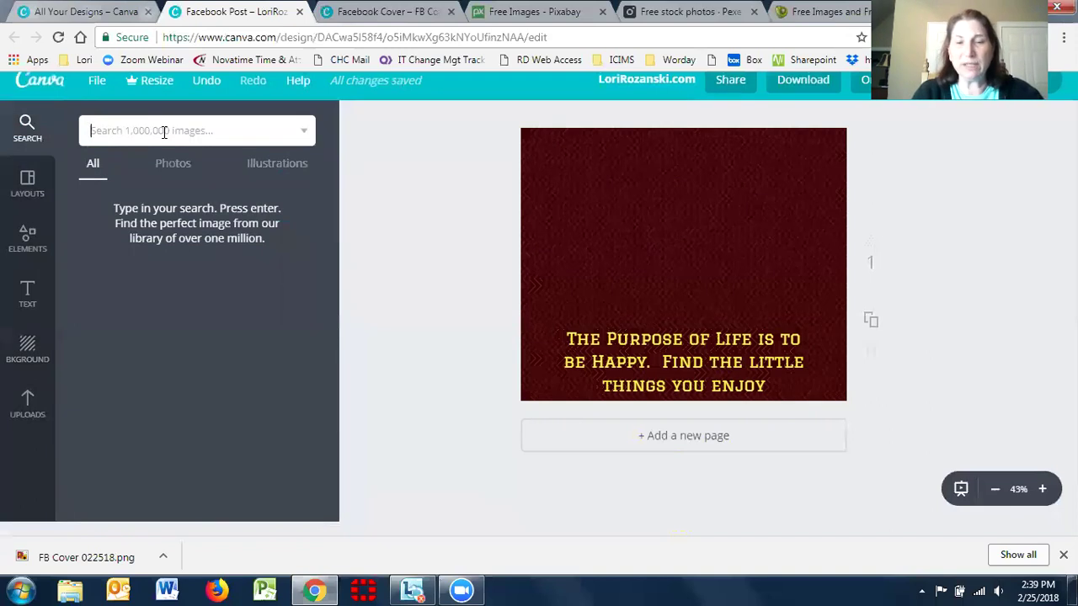
click(164, 132)
text(do)
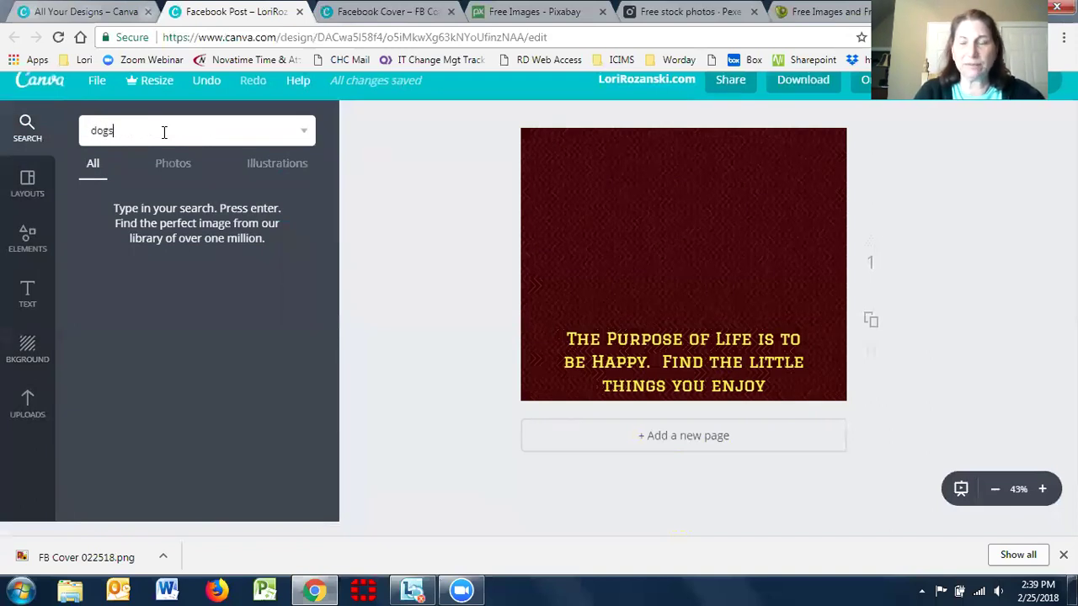
text(gs)
key(Return)
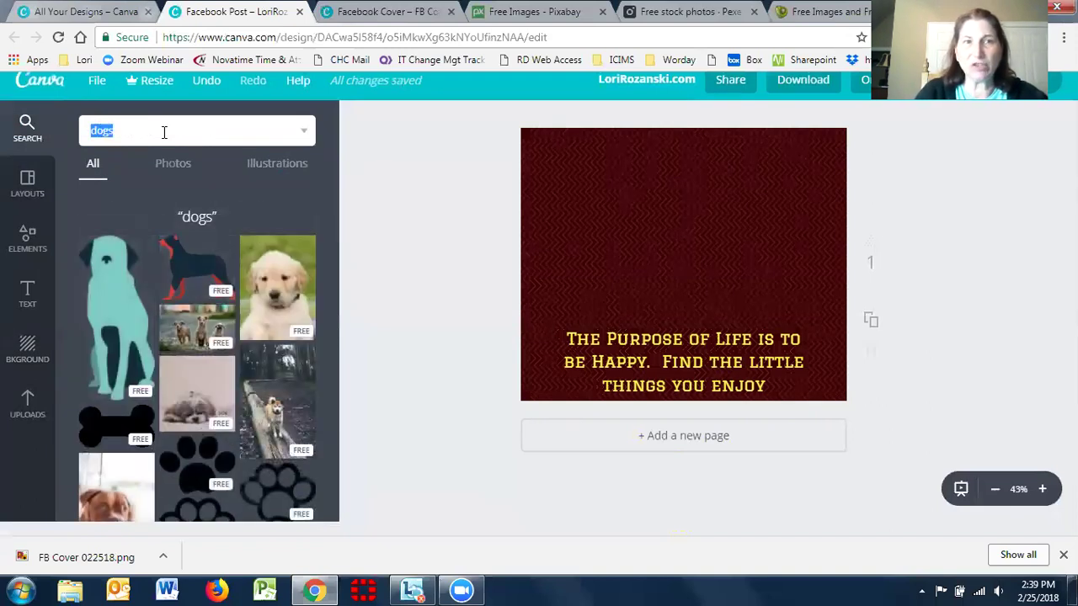
click(27, 403)
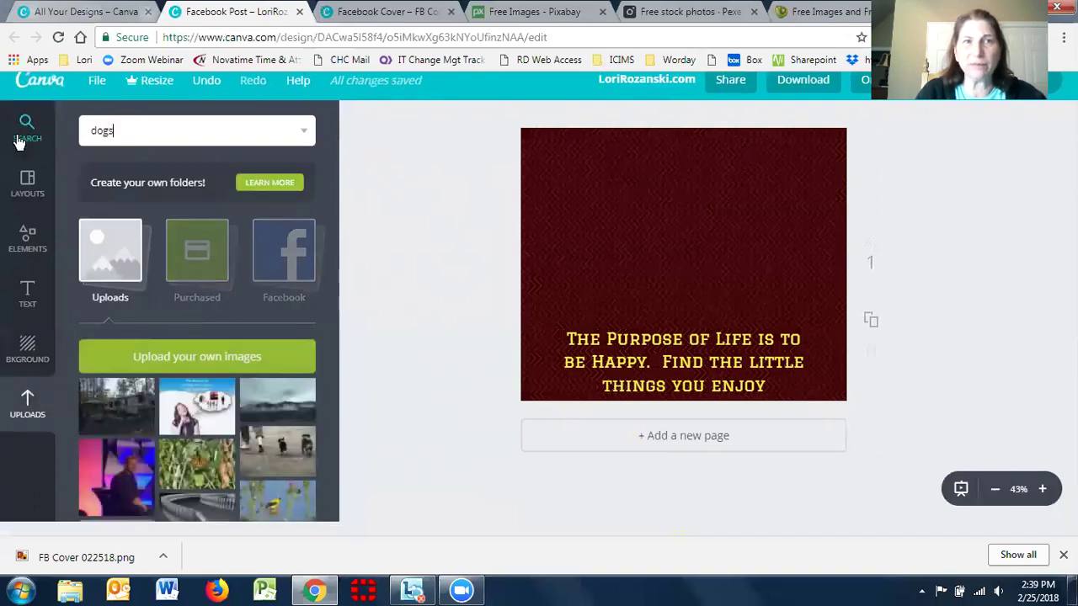
key(Return)
click(122, 131)
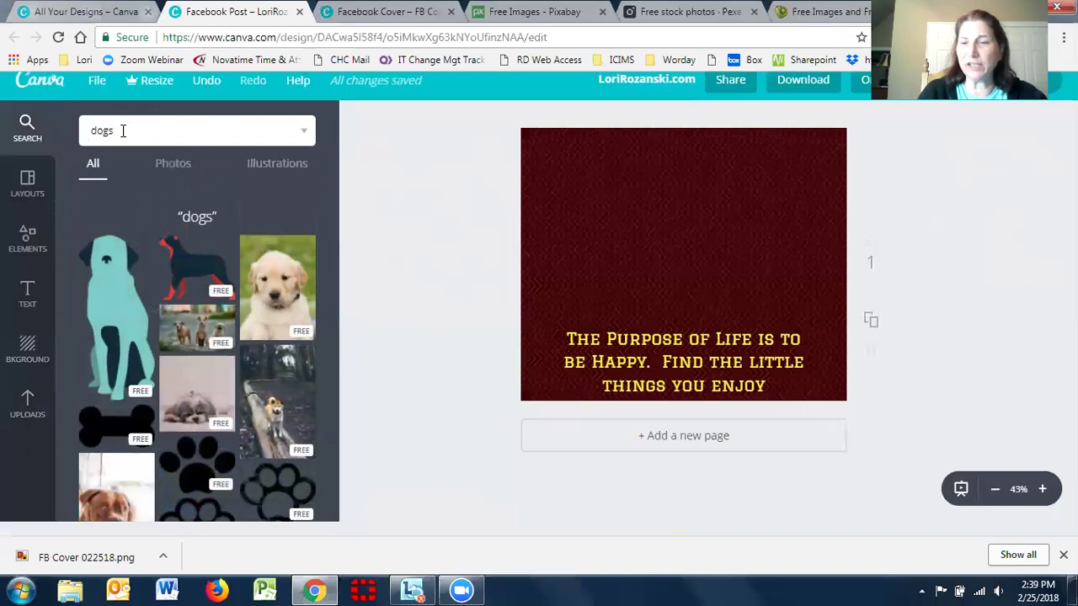
key(Return)
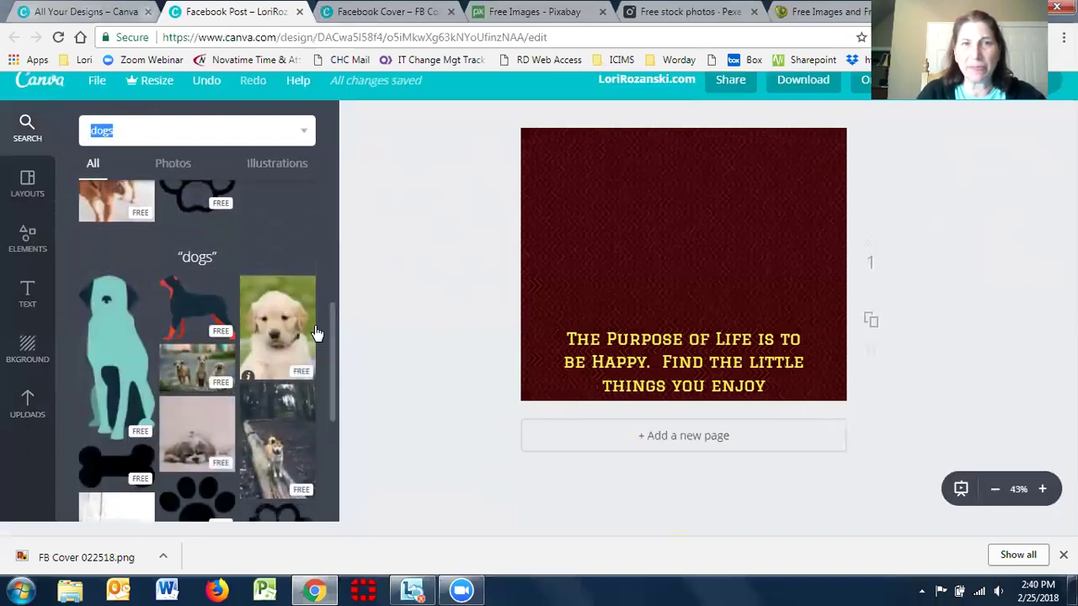
click(168, 167)
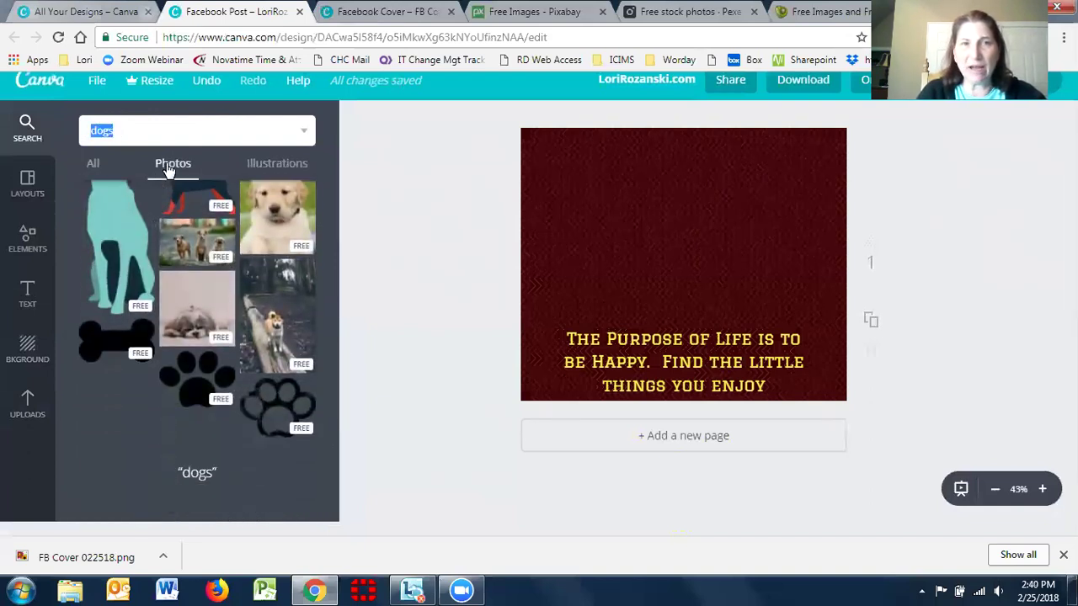
click(278, 164)
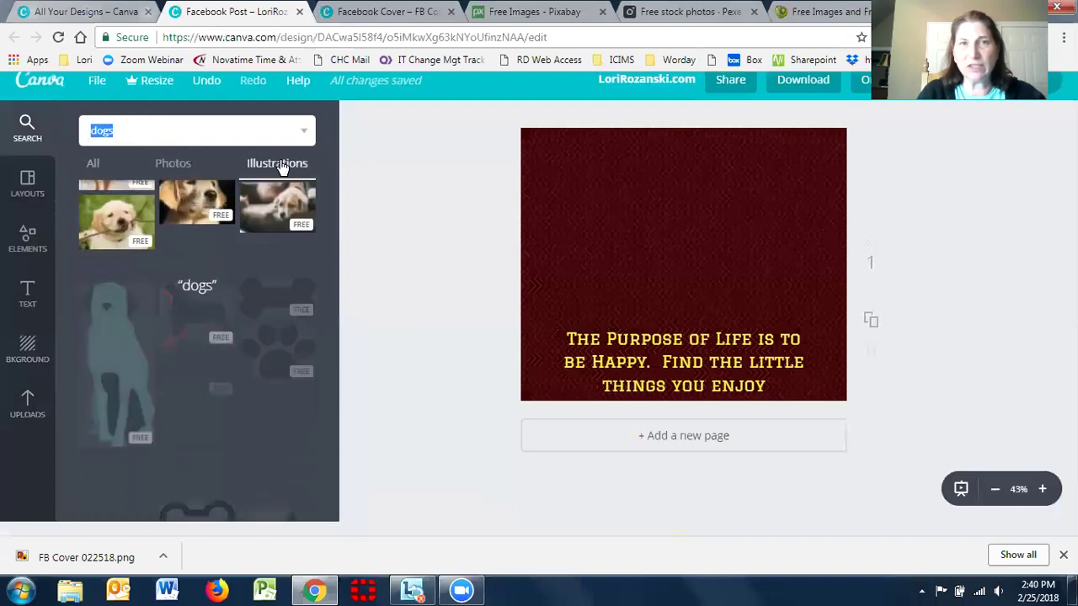
click(170, 168)
click(121, 329)
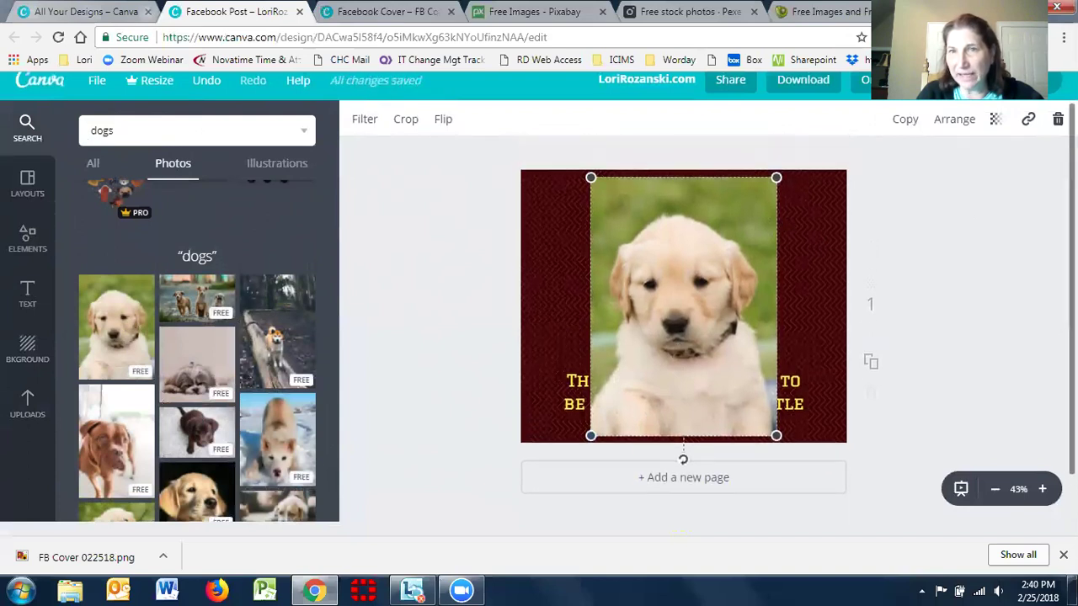
Step: Shrink the puppy photo and centre it above the yellow quote so it no longer covers it
click(1041, 490)
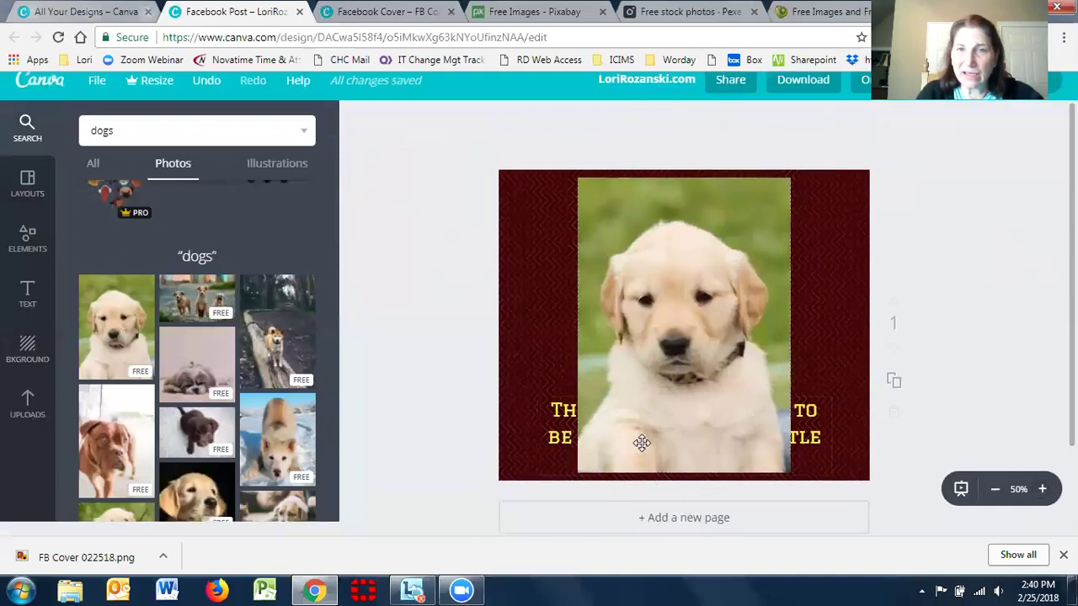
click(641, 445)
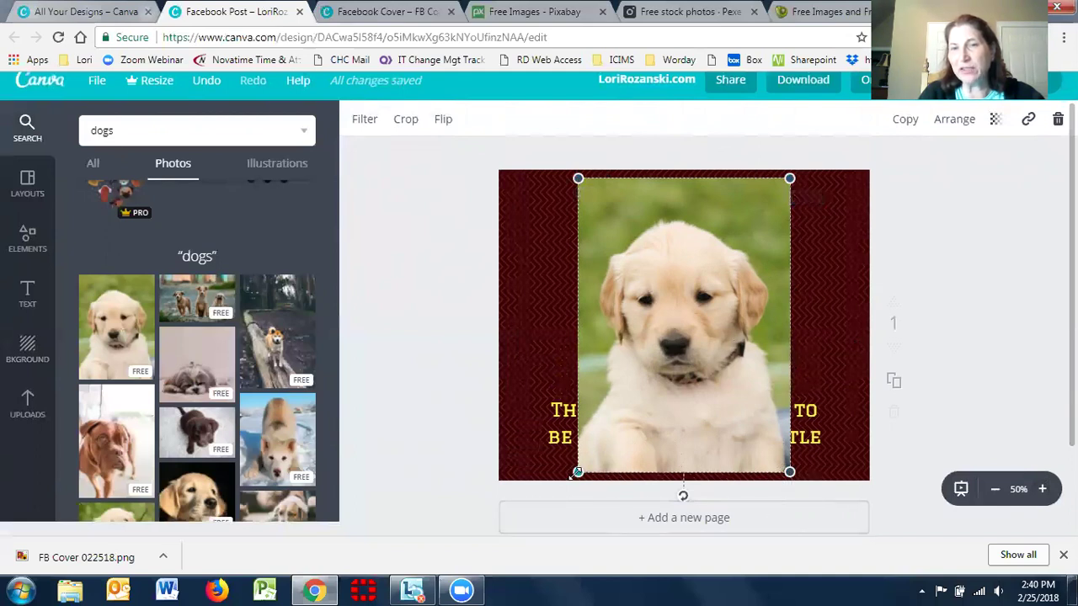
drag(578, 471, 614, 375)
mouse_move(722, 287)
mouse_down()
mouse_move(692, 287)
mouse_move(739, 287)
mouse_up()
drag(697, 322, 703, 296)
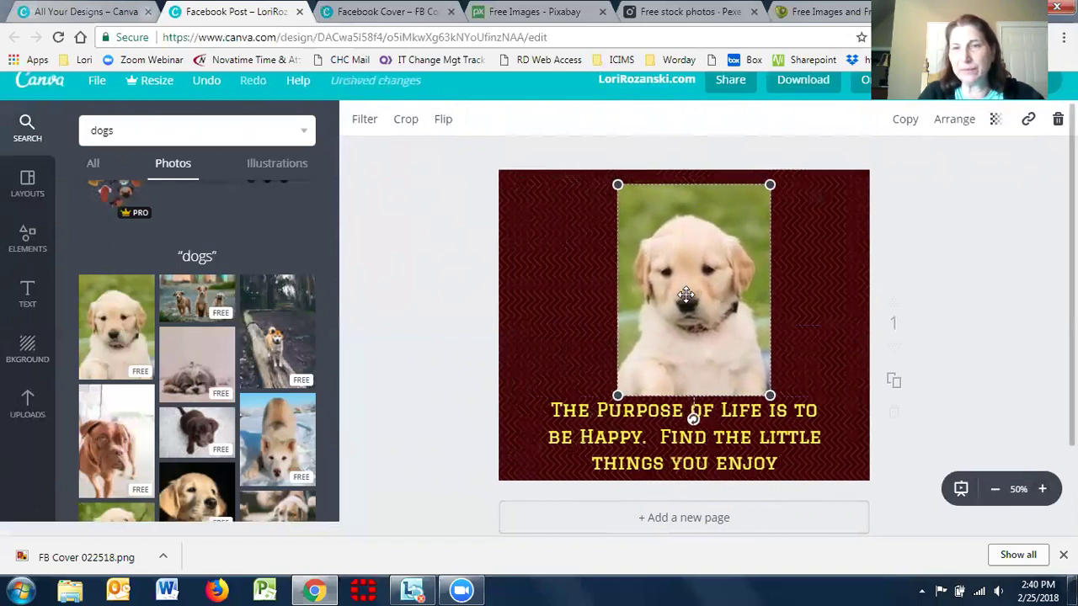
mouse_move(691, 287)
mouse_down()
mouse_move(656, 295)
mouse_move(672, 278)
mouse_move(678, 285)
mouse_up()
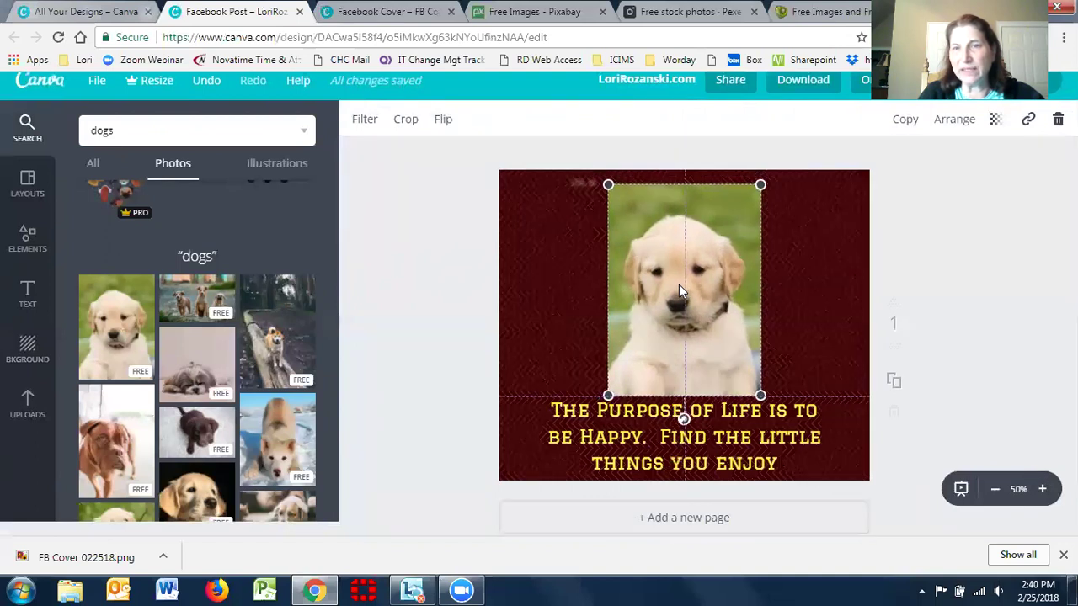
drag(678, 284, 679, 285)
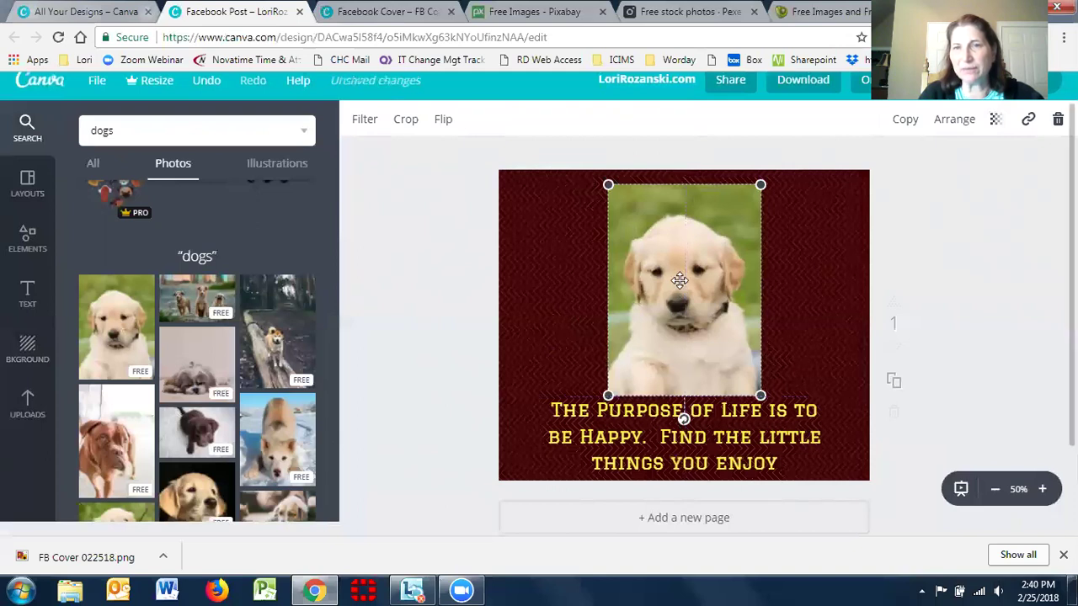
click(831, 335)
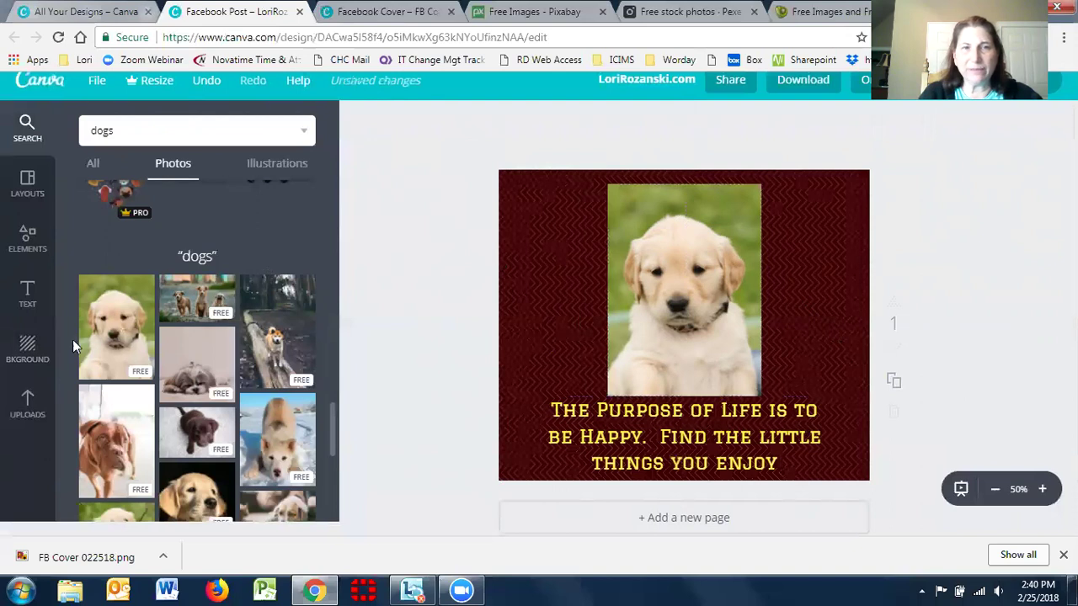
Step: Browse the ready-made layouts and their available sources
click(37, 194)
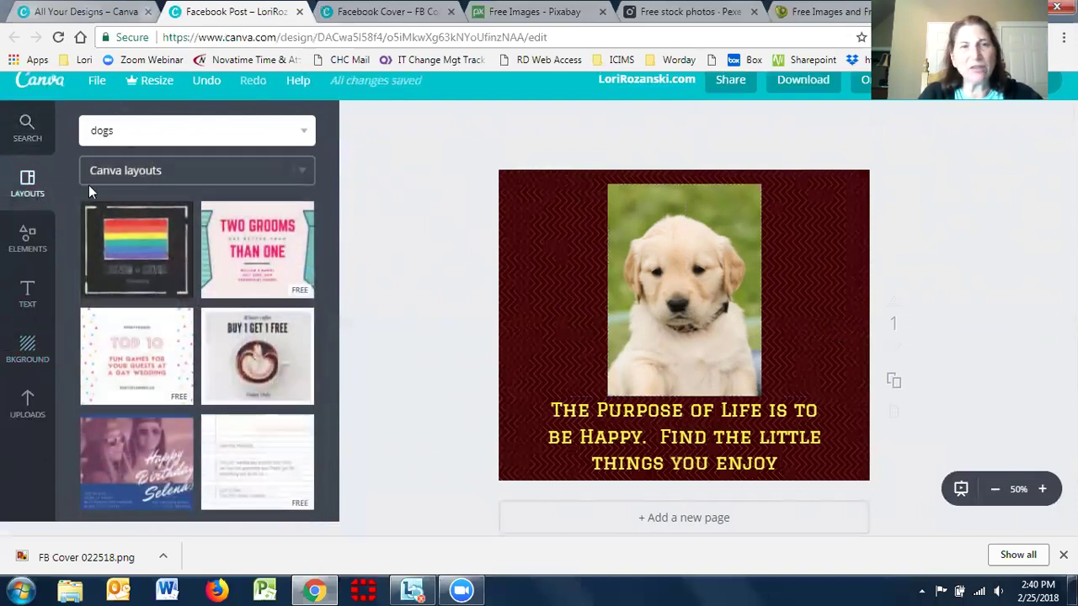
click(305, 175)
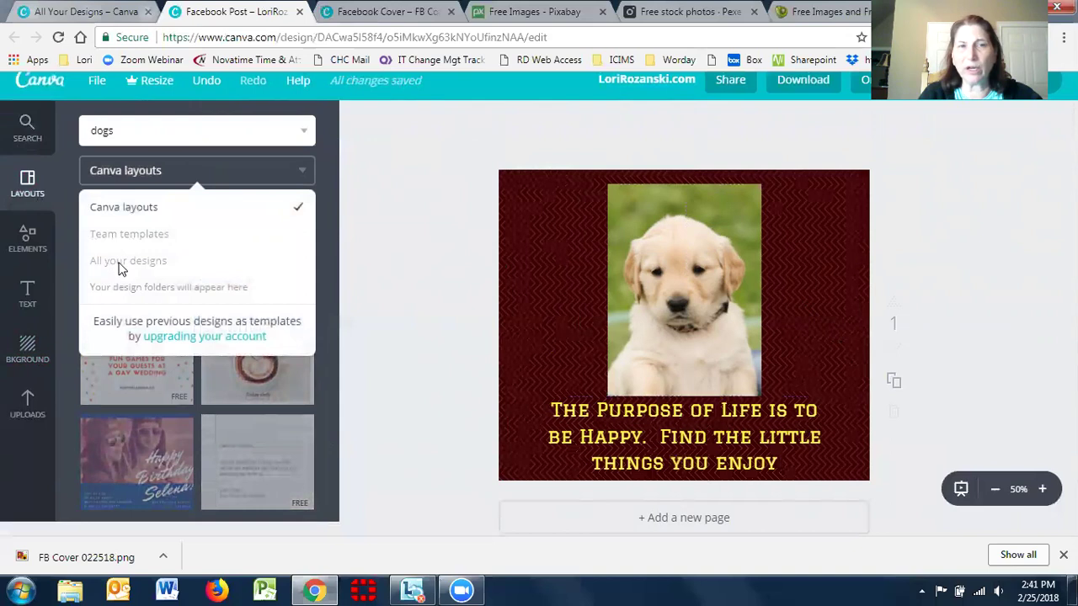
click(33, 245)
Step: Add the pink diagonal frame from Elements > Frames, then delete it again
click(34, 246)
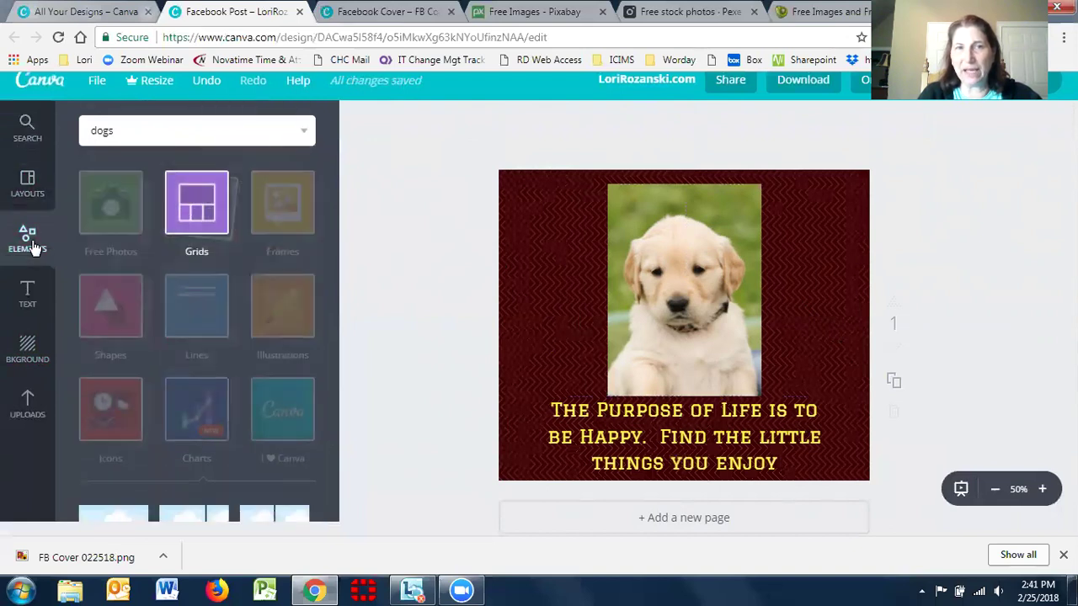
click(286, 208)
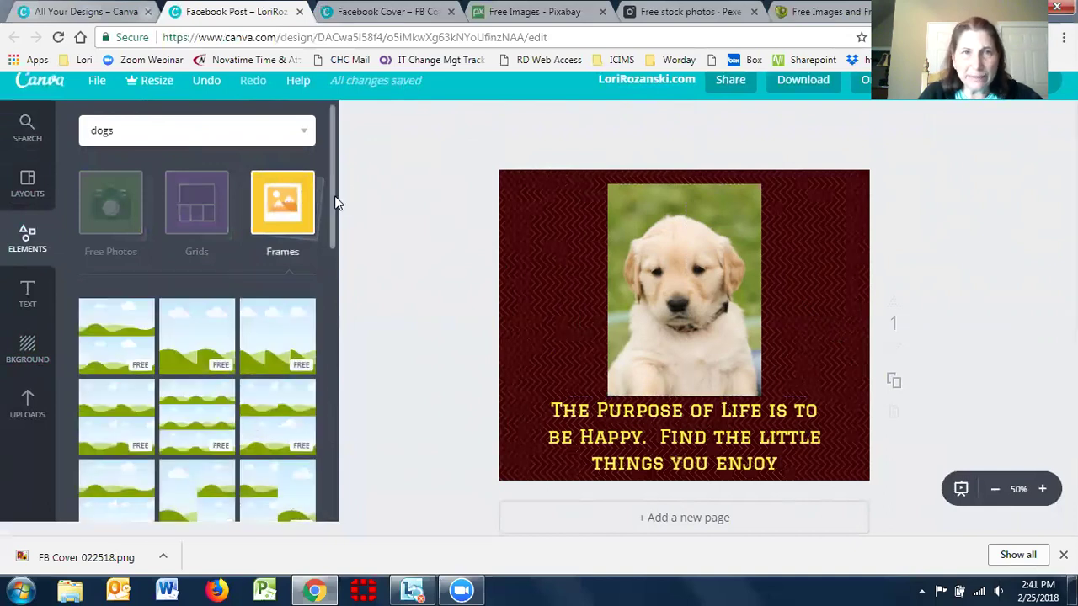
scroll(336, 251, down, 3)
scroll(341, 266, down, 5)
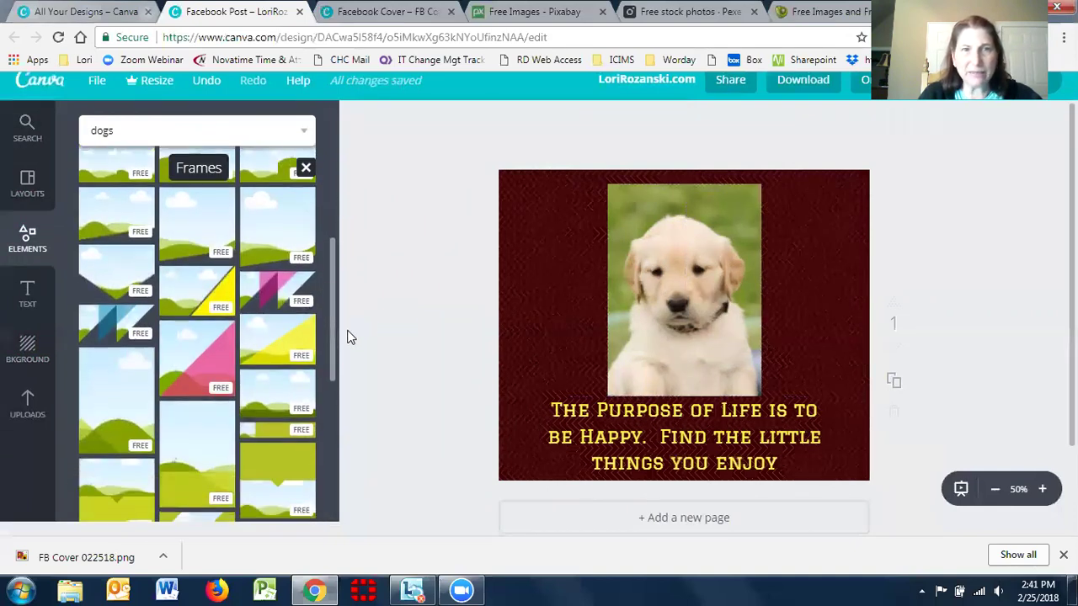
click(202, 356)
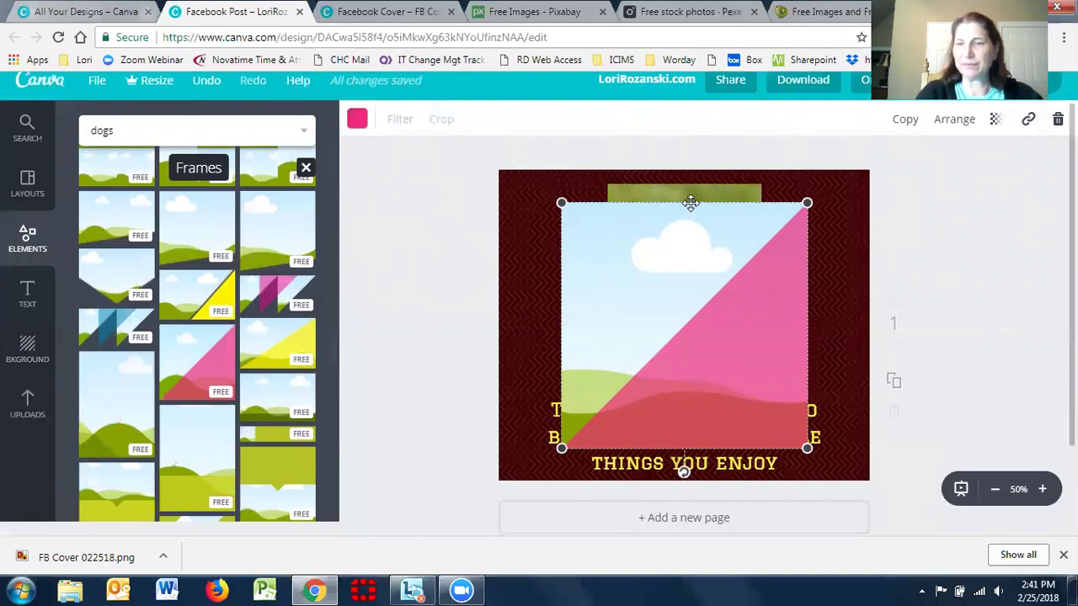
key(Delete)
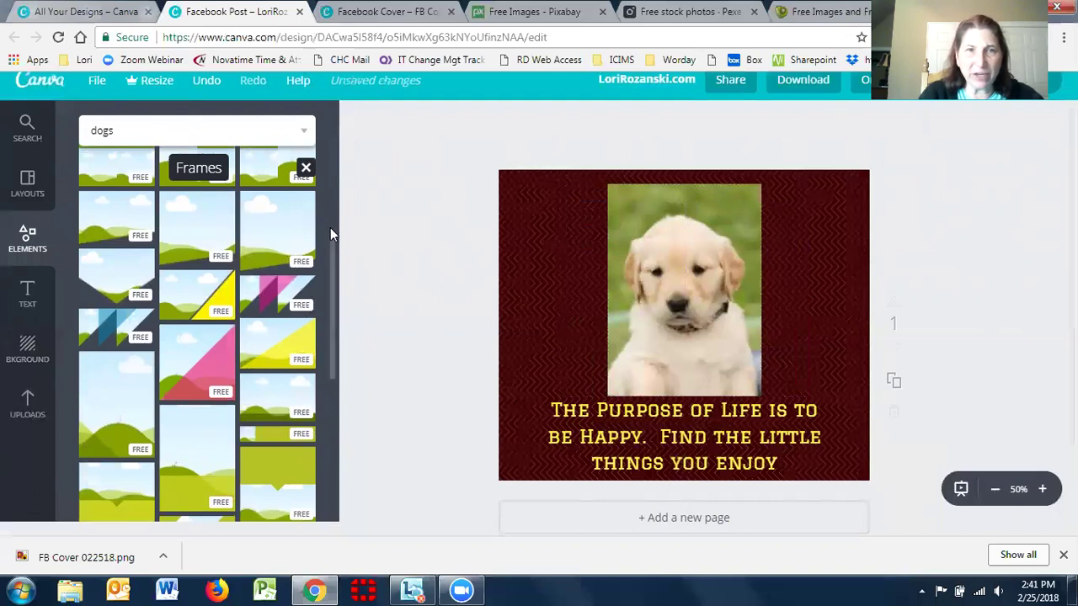
Step: Scroll through the frames and return to the Elements categories list
scroll(334, 301, down, 2)
scroll(340, 337, down, 2)
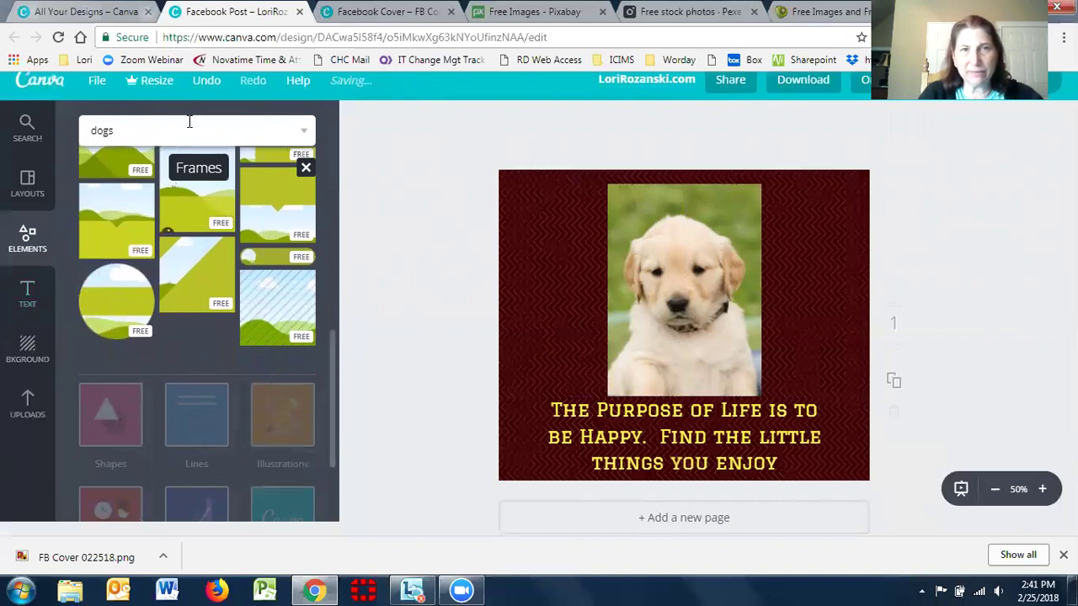
drag(334, 393, 342, 156)
click(189, 213)
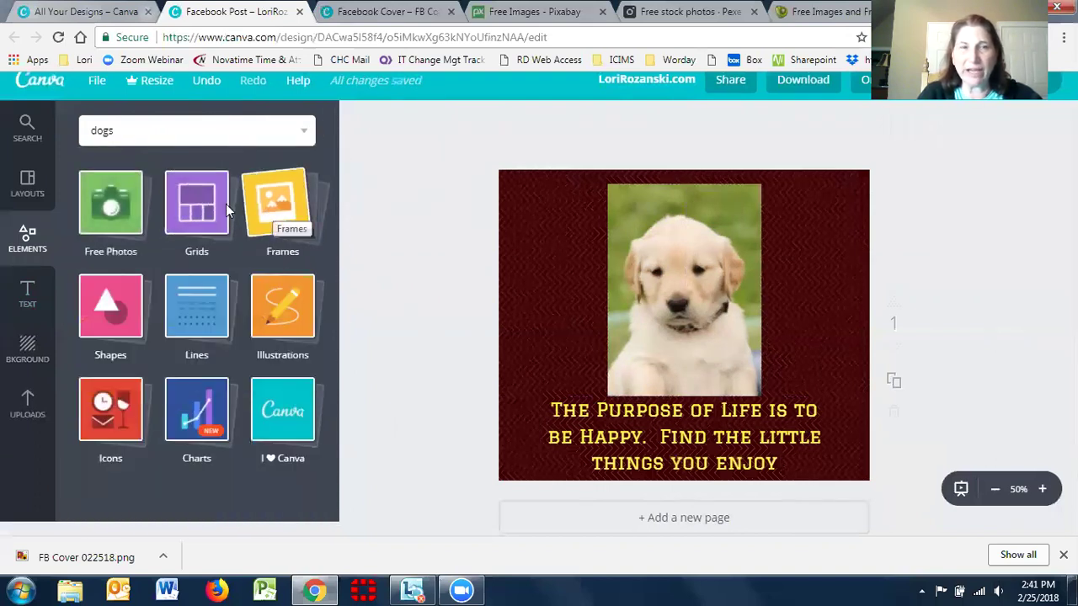
Step: Swap the dark red chevron page background for the bright pink pattern
click(106, 311)
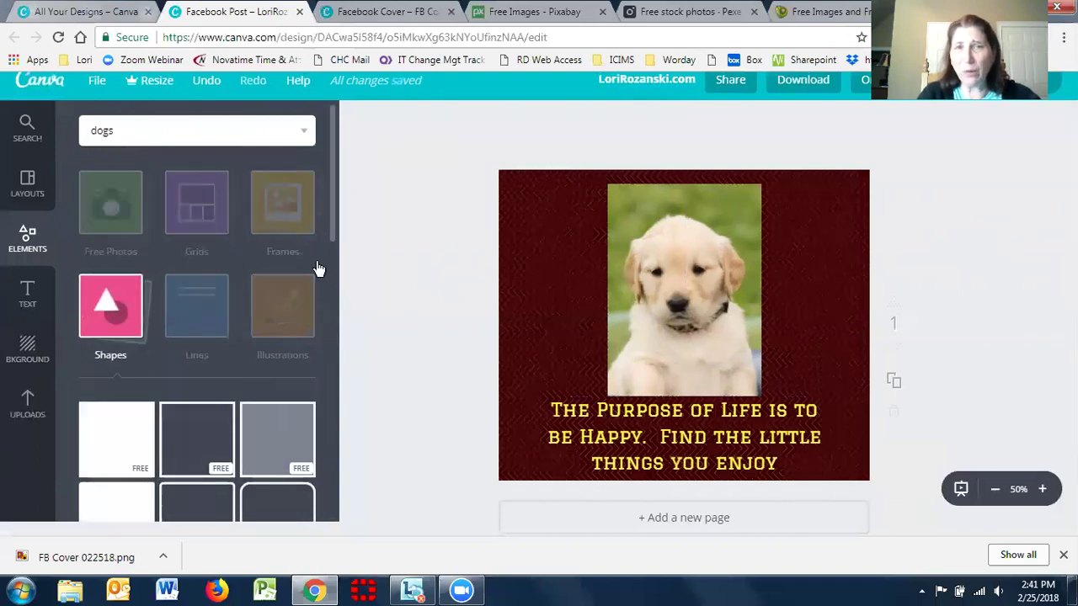
scroll(324, 226, down, 2)
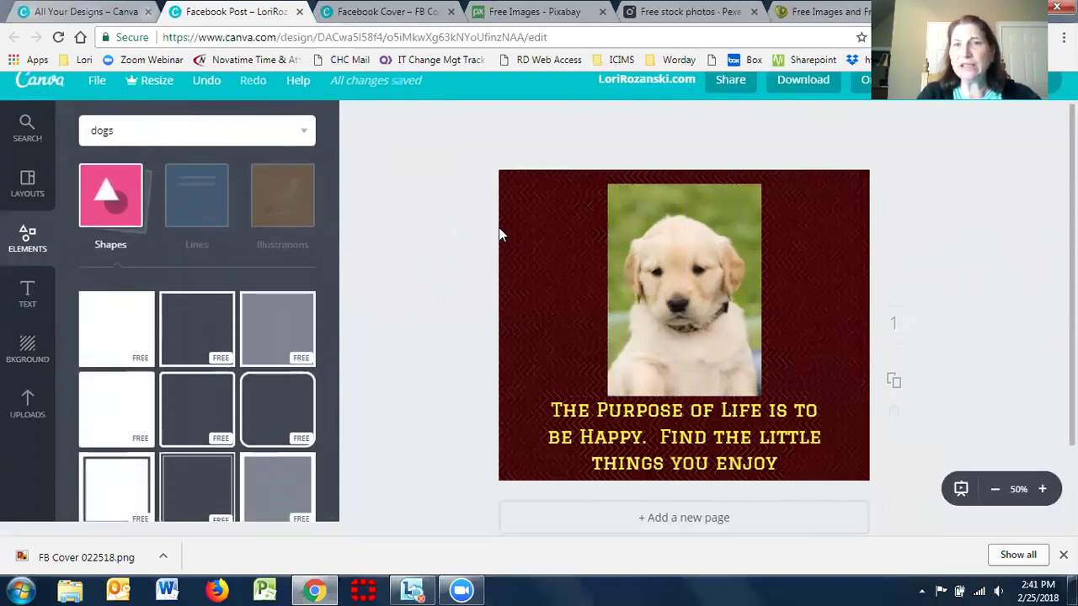
click(542, 235)
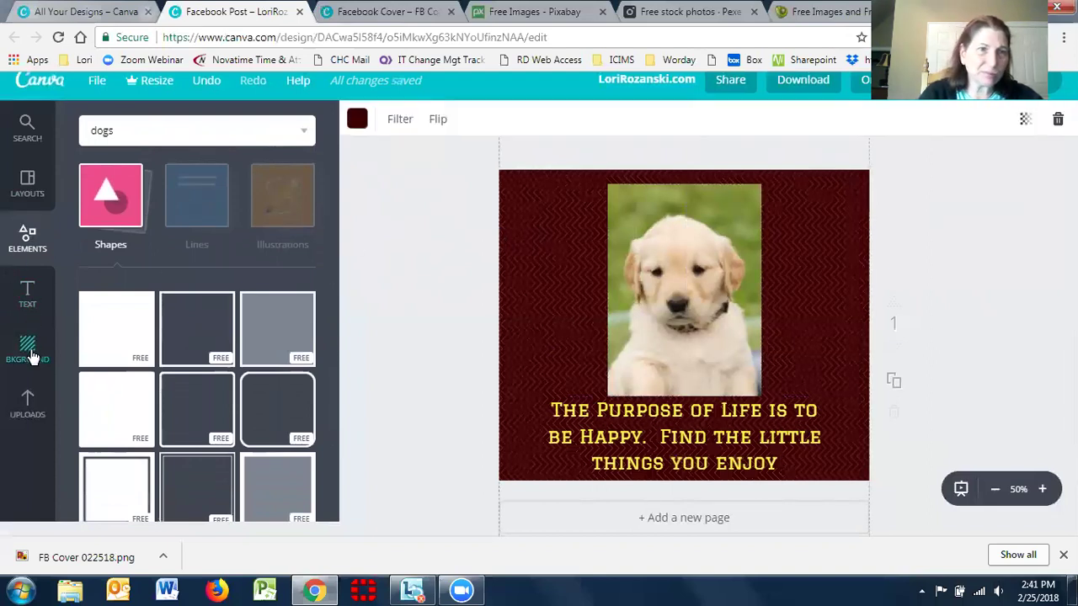
click(30, 355)
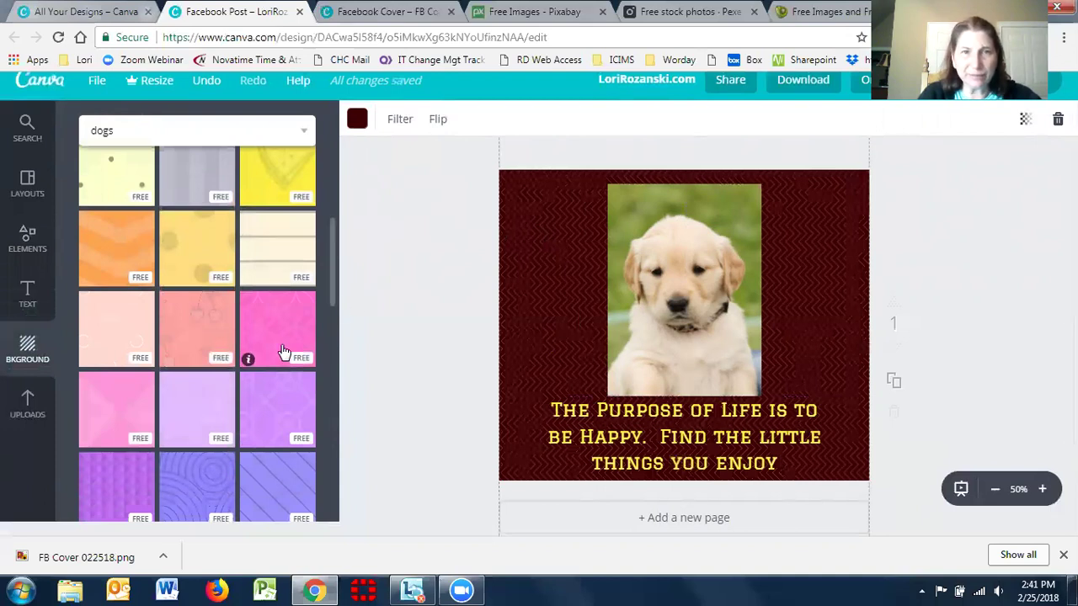
click(276, 328)
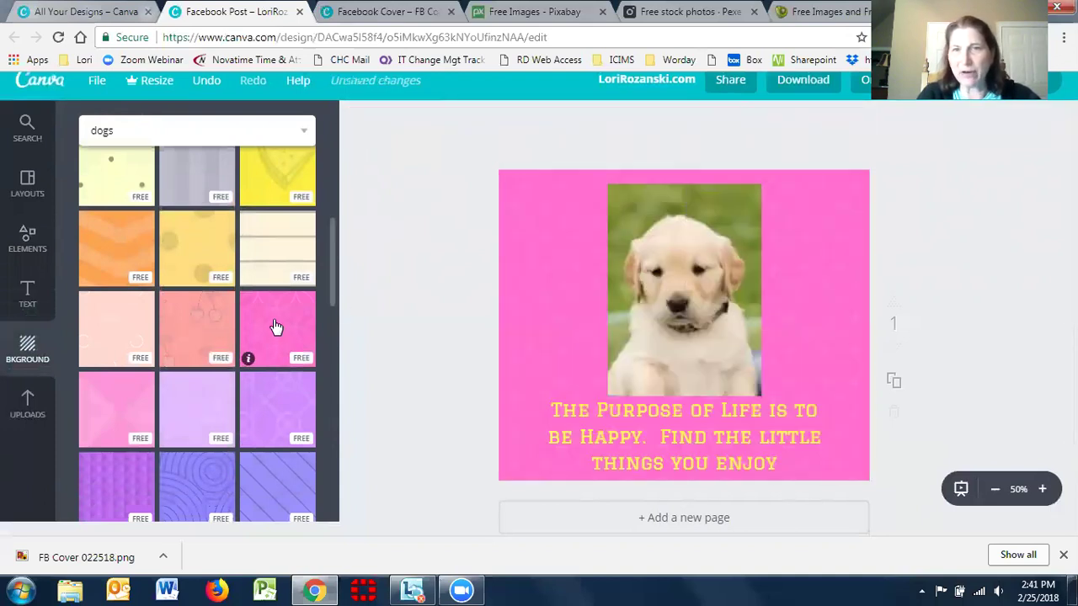
click(580, 414)
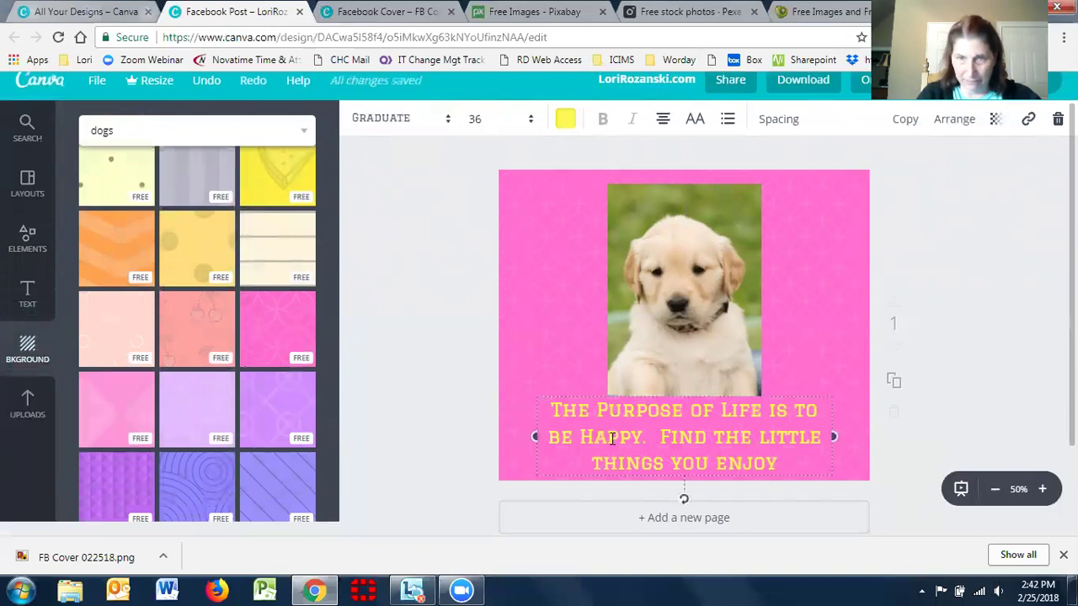
Step: Place a black square from Shapes and resize it into a full-width band at the page bottom
click(25, 296)
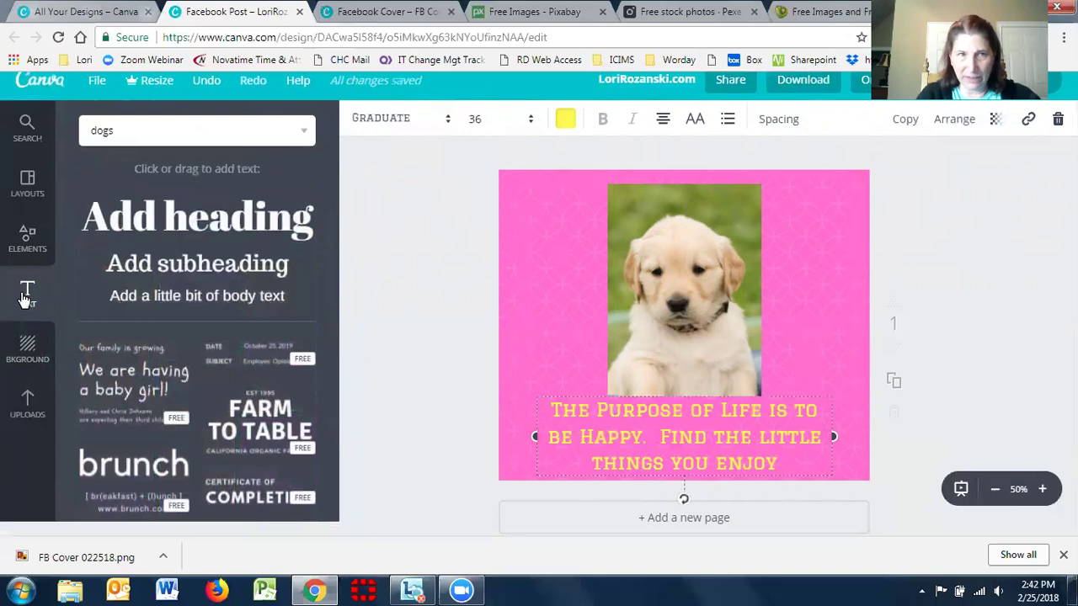
click(27, 243)
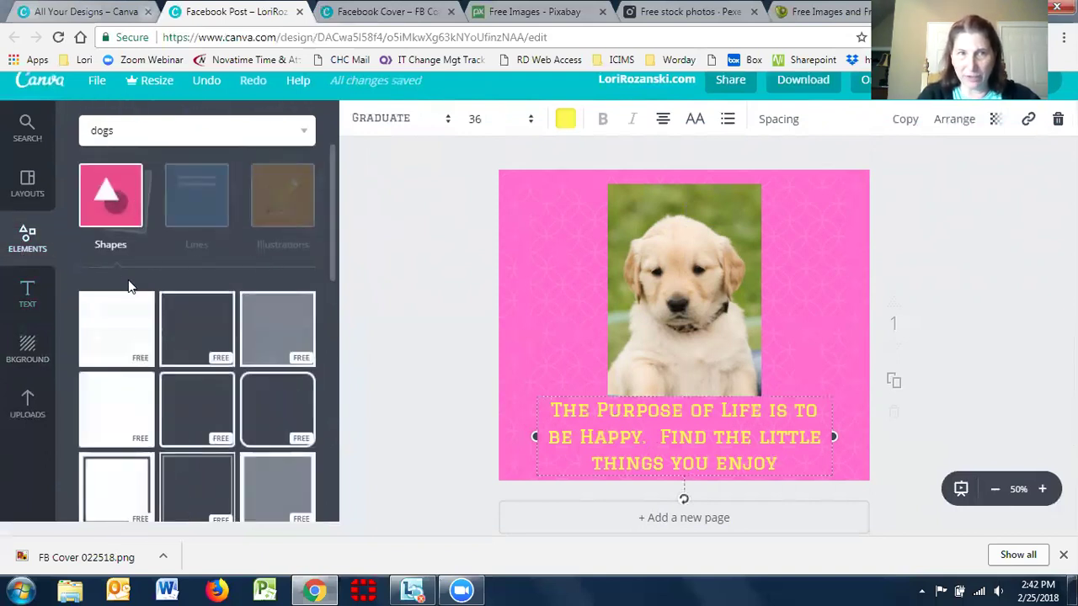
drag(123, 335, 574, 407)
drag(562, 267, 578, 402)
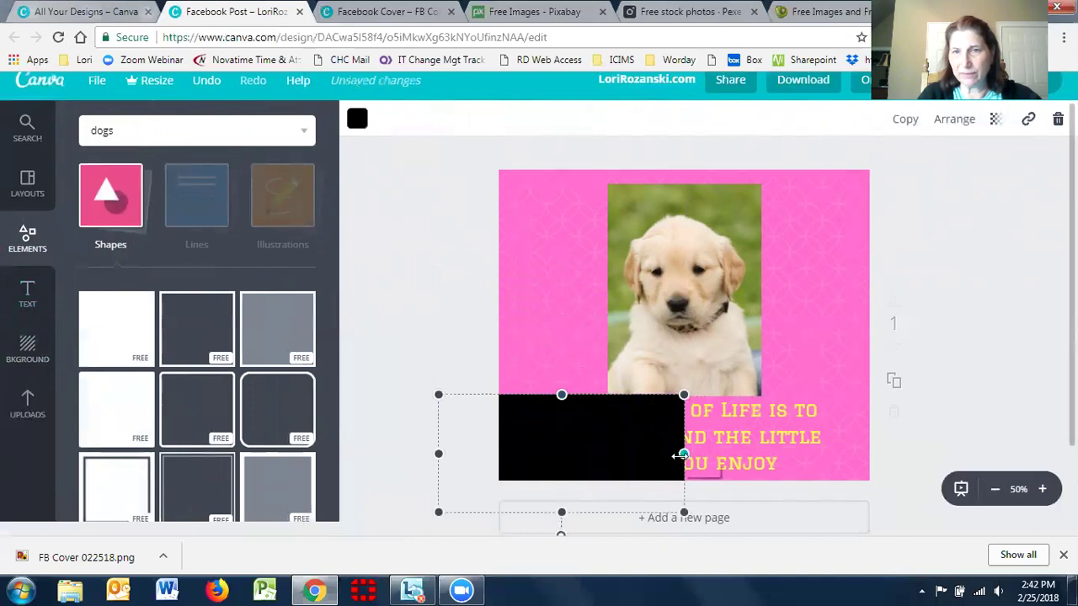
drag(564, 517, 560, 479)
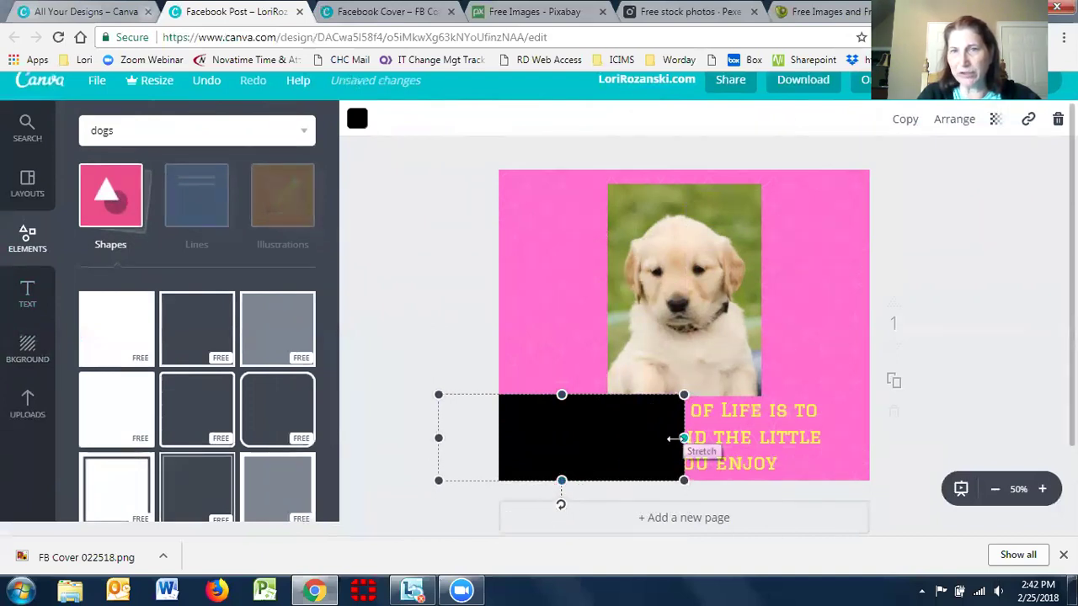
drag(683, 438, 880, 433)
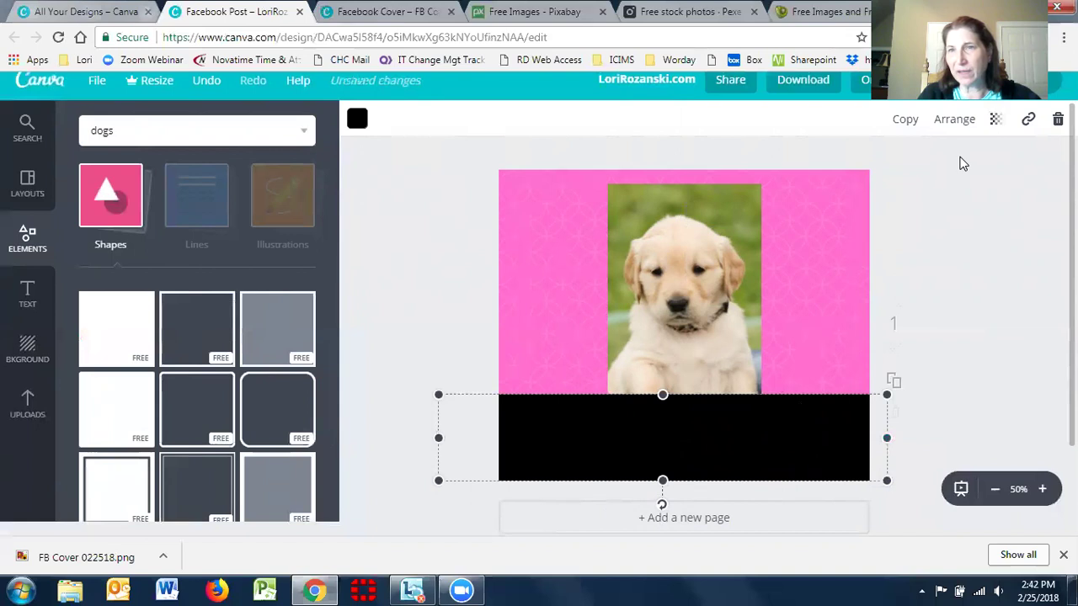
Step: Send the black band back two layers so it sits behind the quote text
click(954, 119)
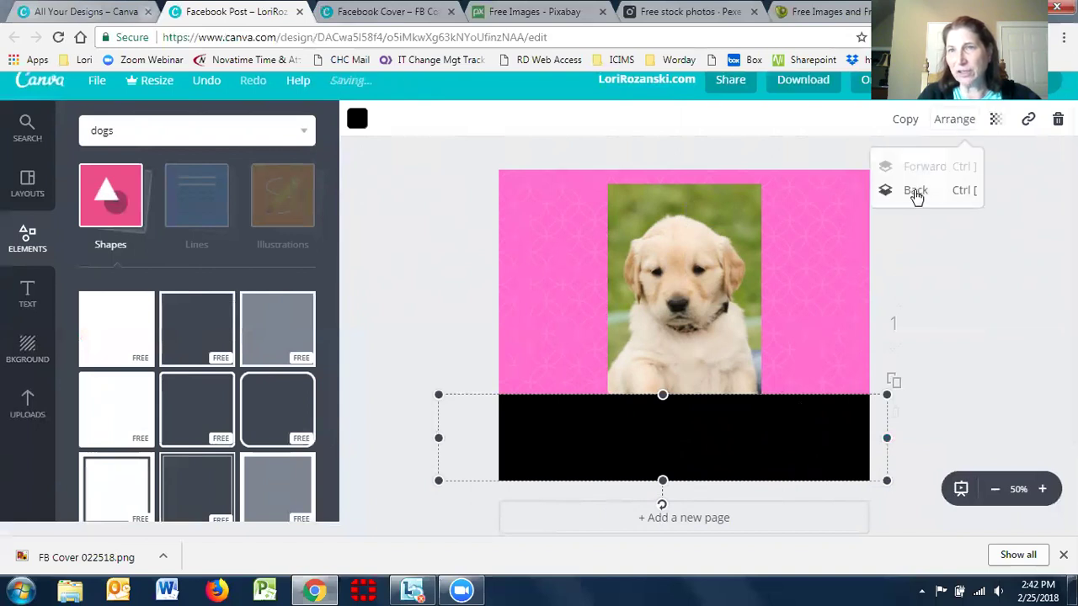
click(914, 193)
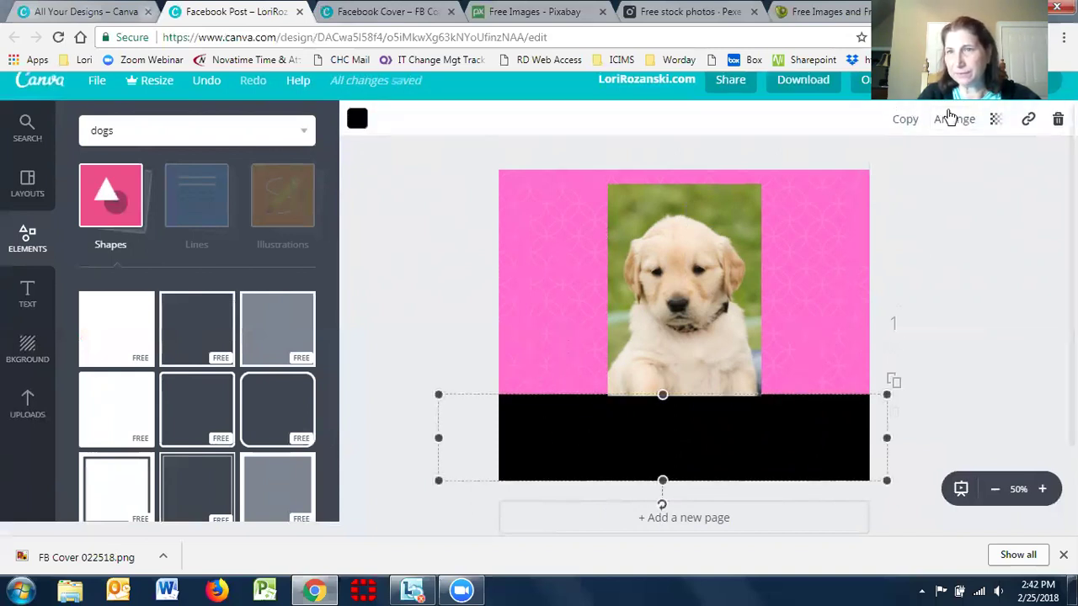
click(952, 118)
click(916, 191)
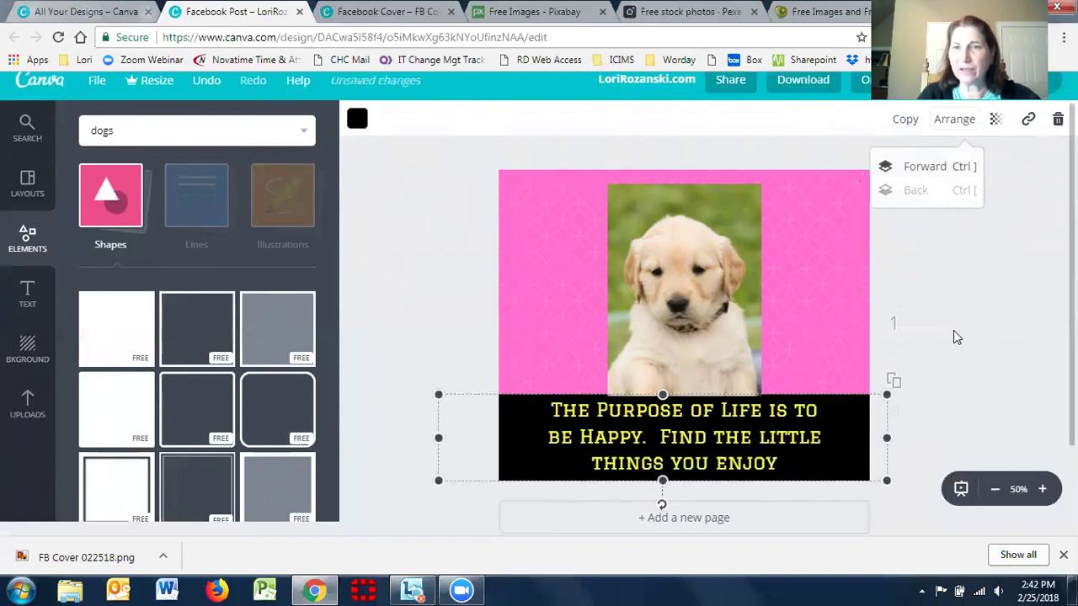
click(861, 435)
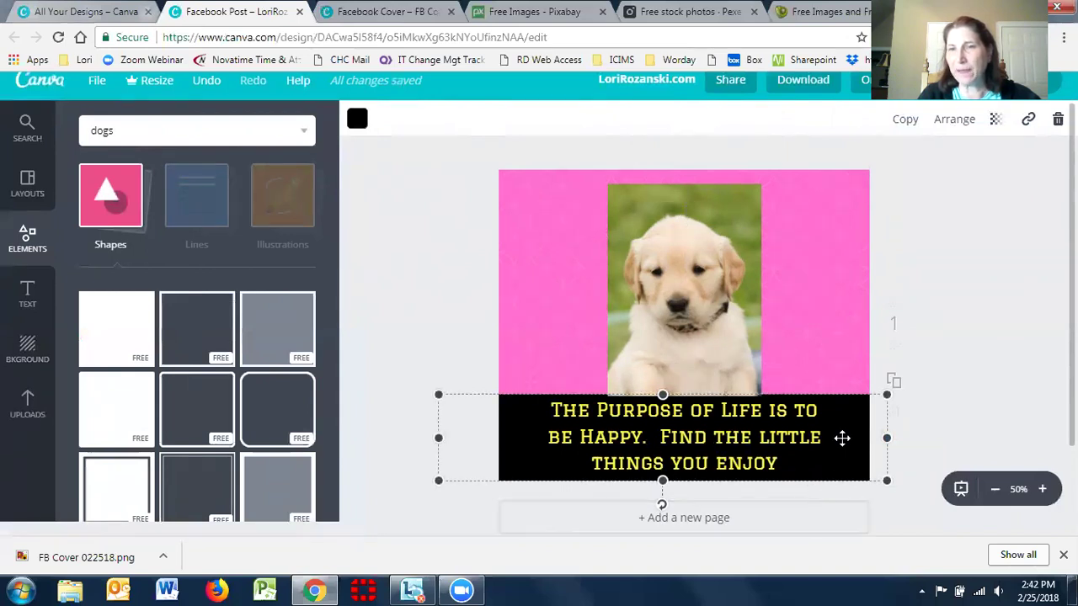
Step: Apply the dark blue diamond texture from the Background panel as the page background
click(831, 258)
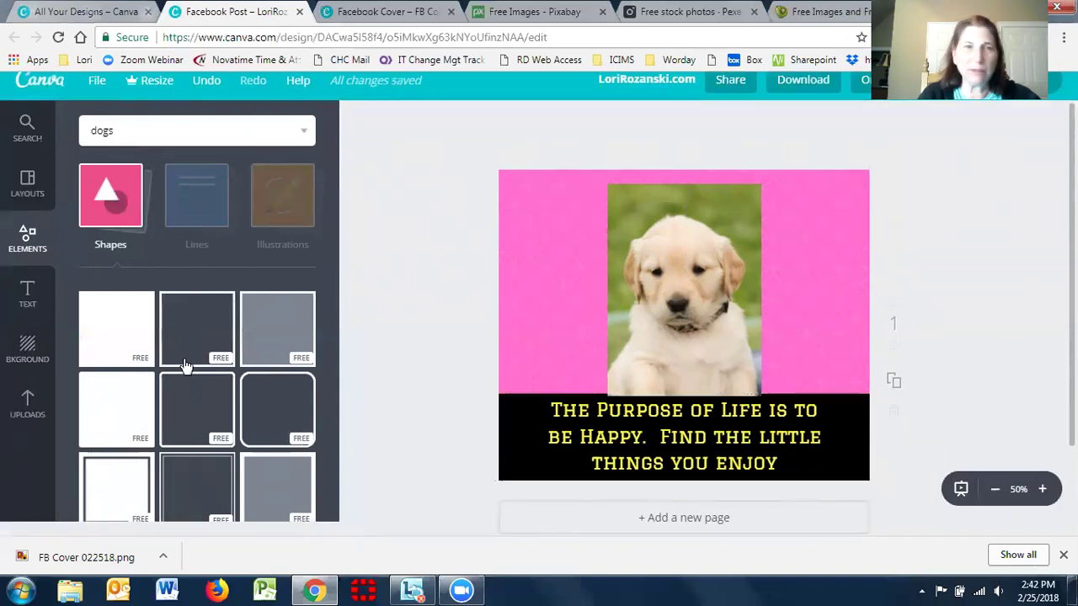
click(26, 347)
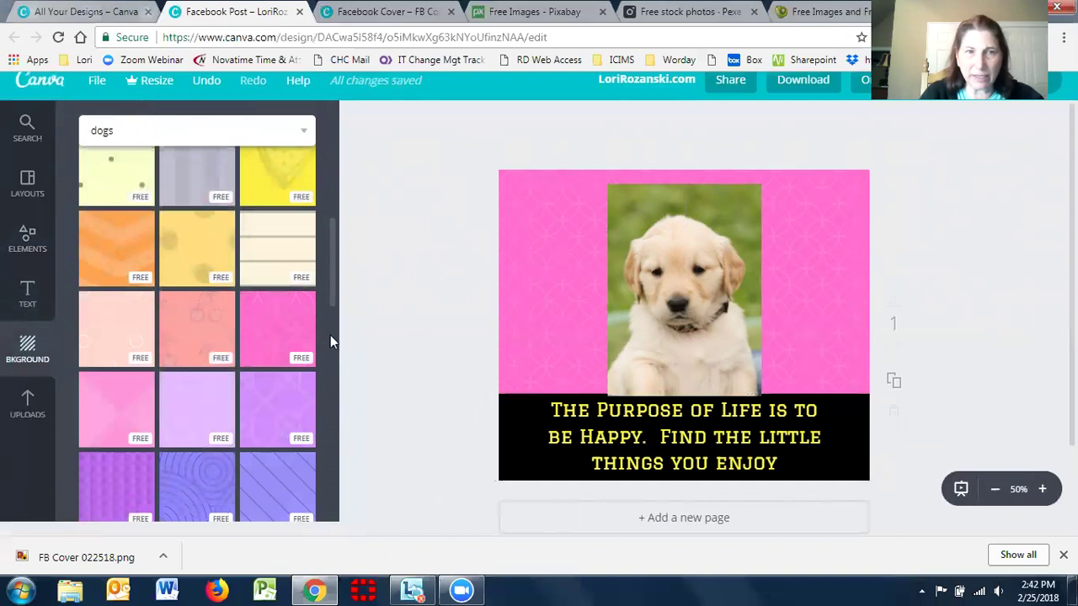
drag(333, 266, 350, 453)
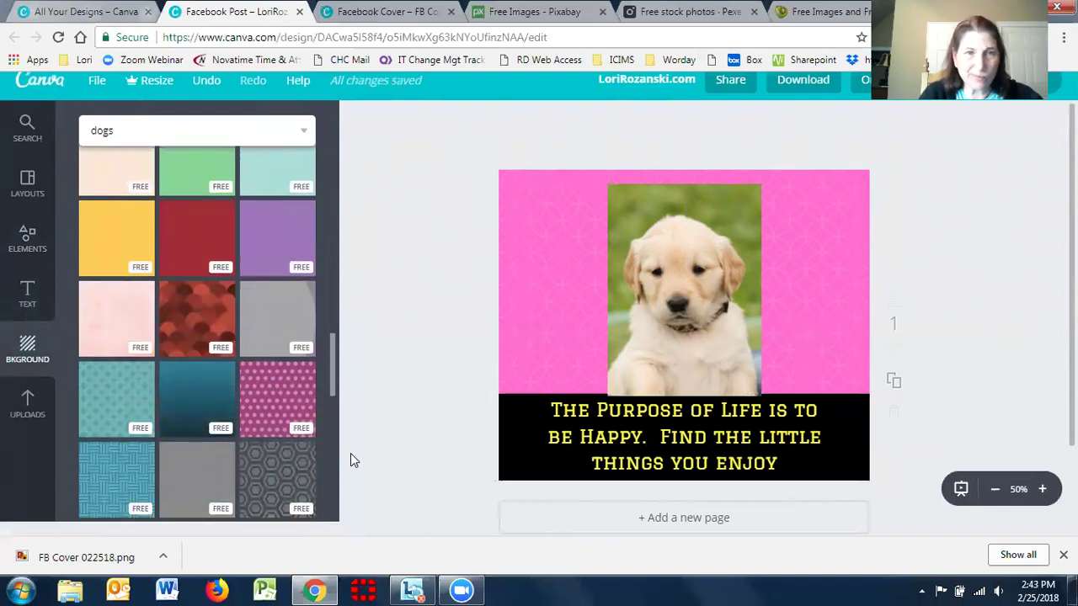
click(335, 450)
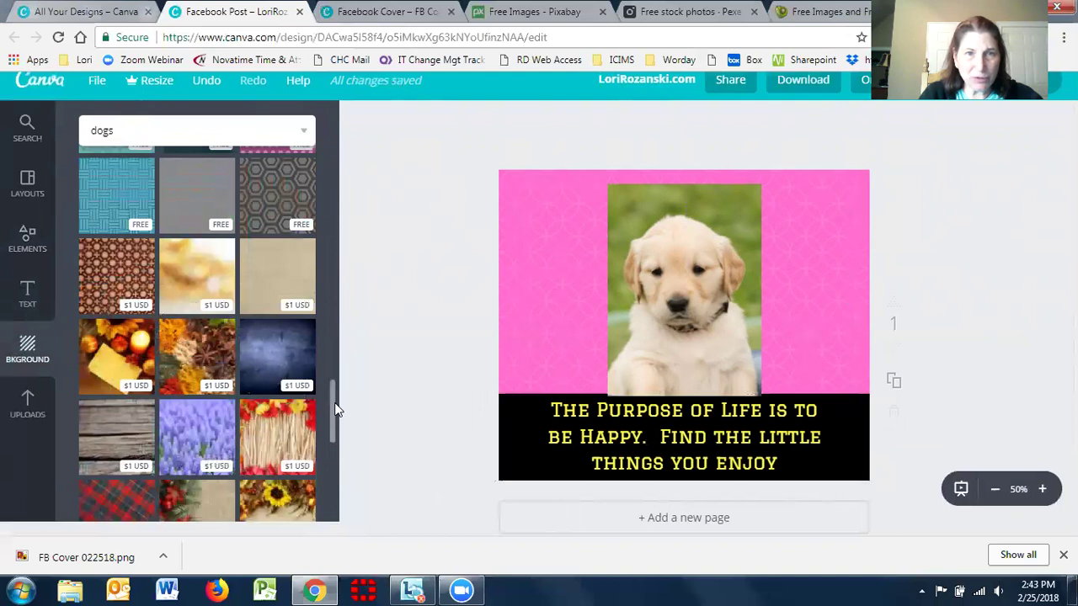
drag(335, 404, 335, 403)
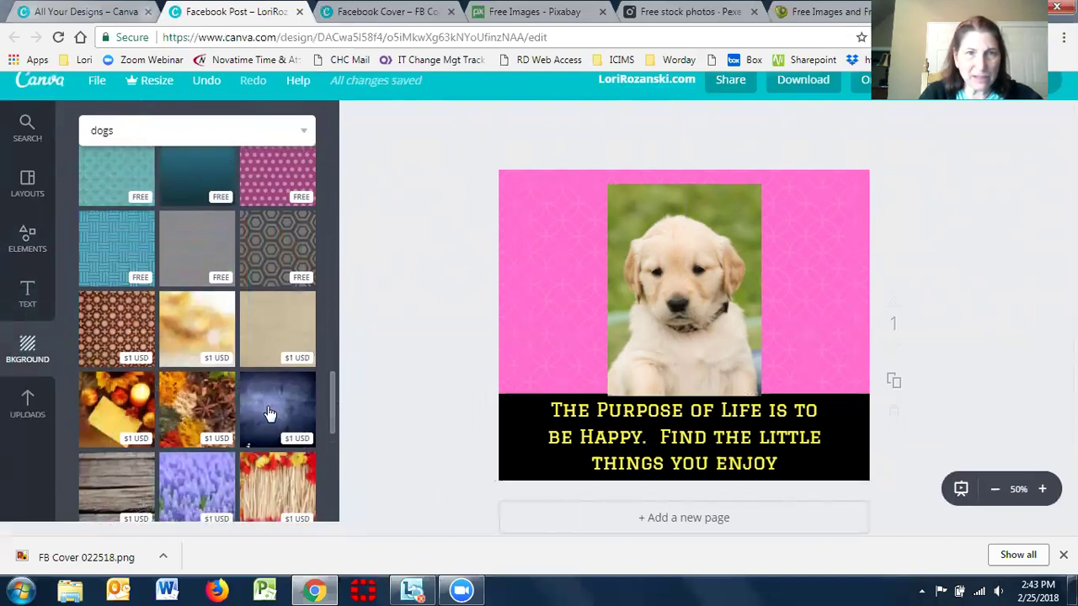
click(268, 413)
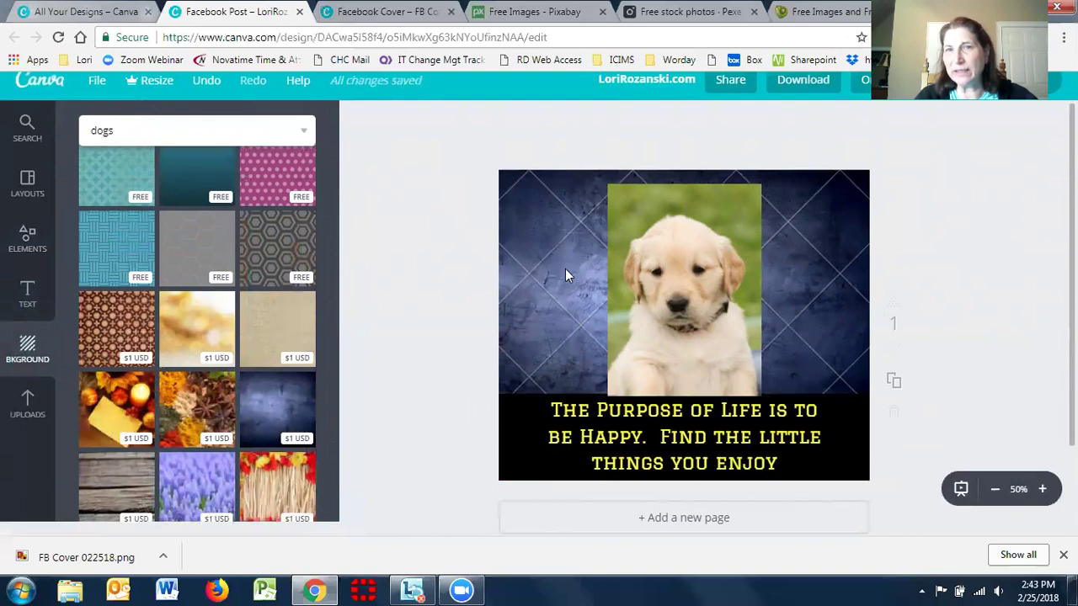
click(528, 287)
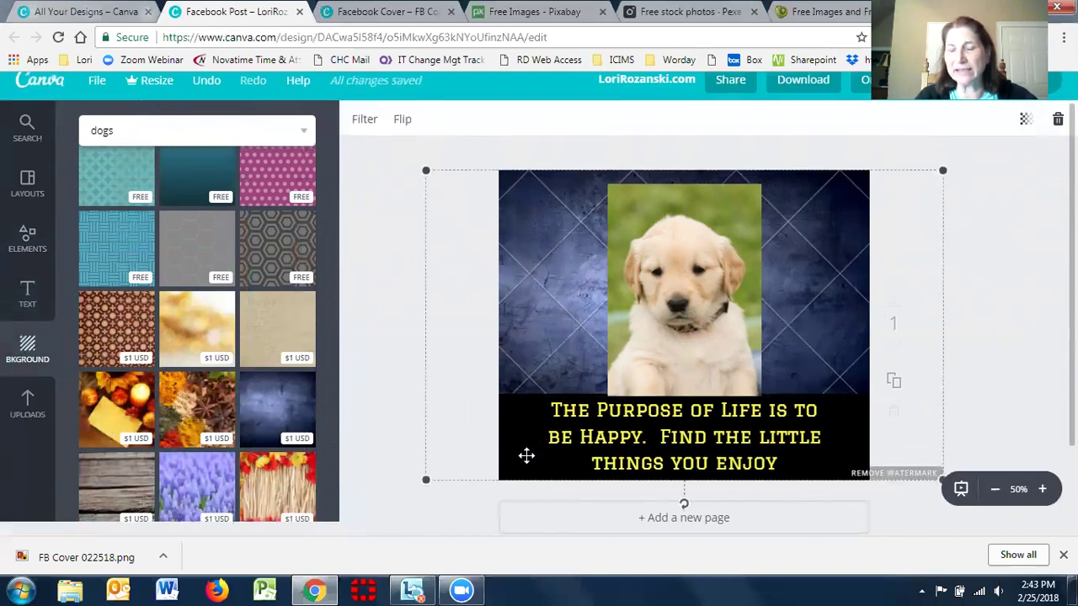
Step: Set the black band's transparency to 0 so the blue texture shows behind the quote
click(526, 457)
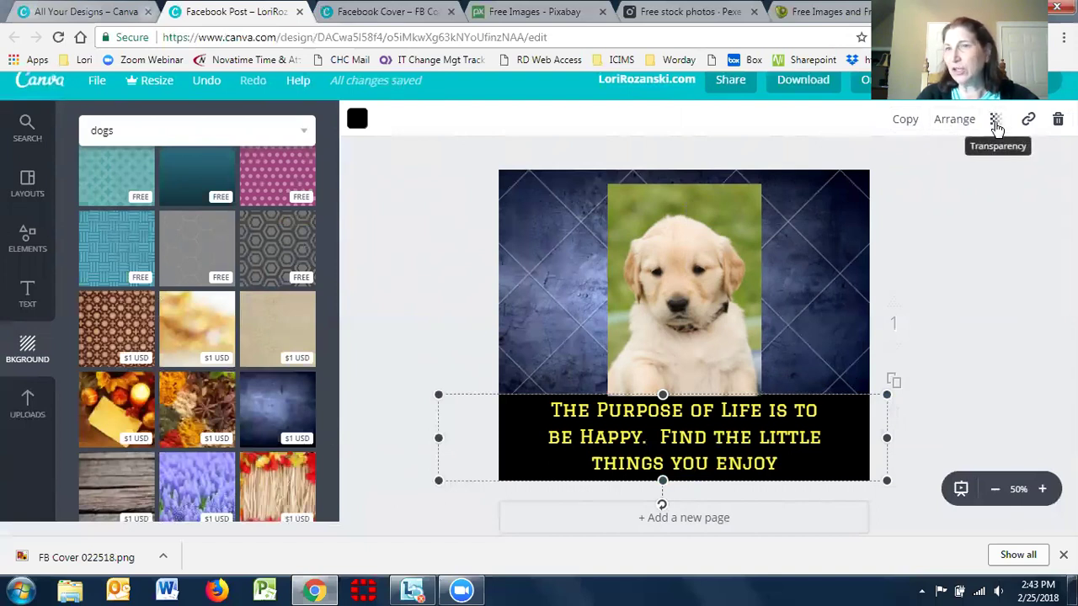
click(995, 122)
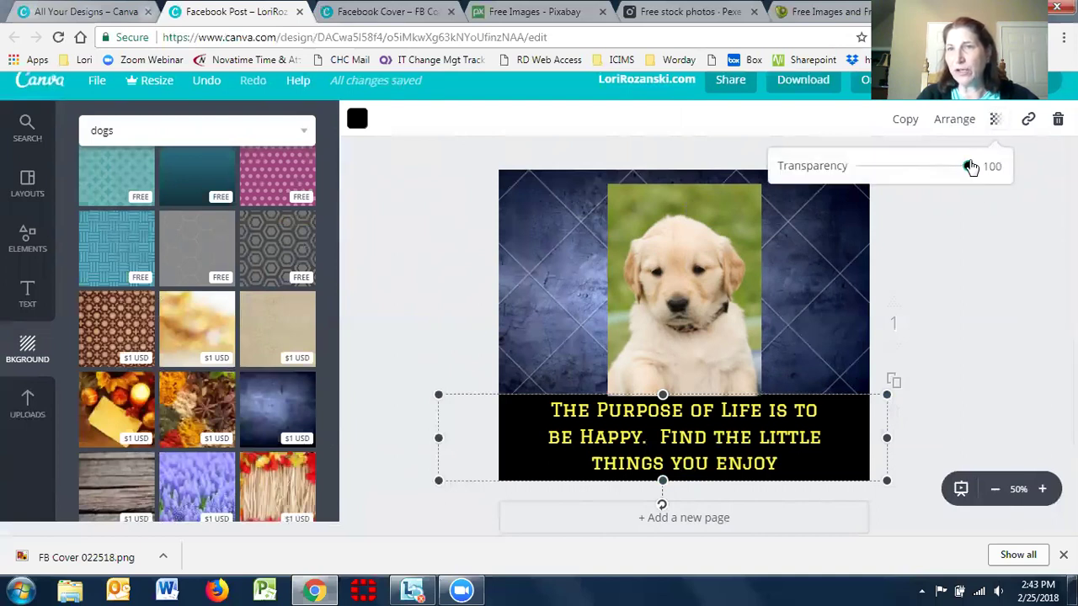
drag(970, 168, 929, 168)
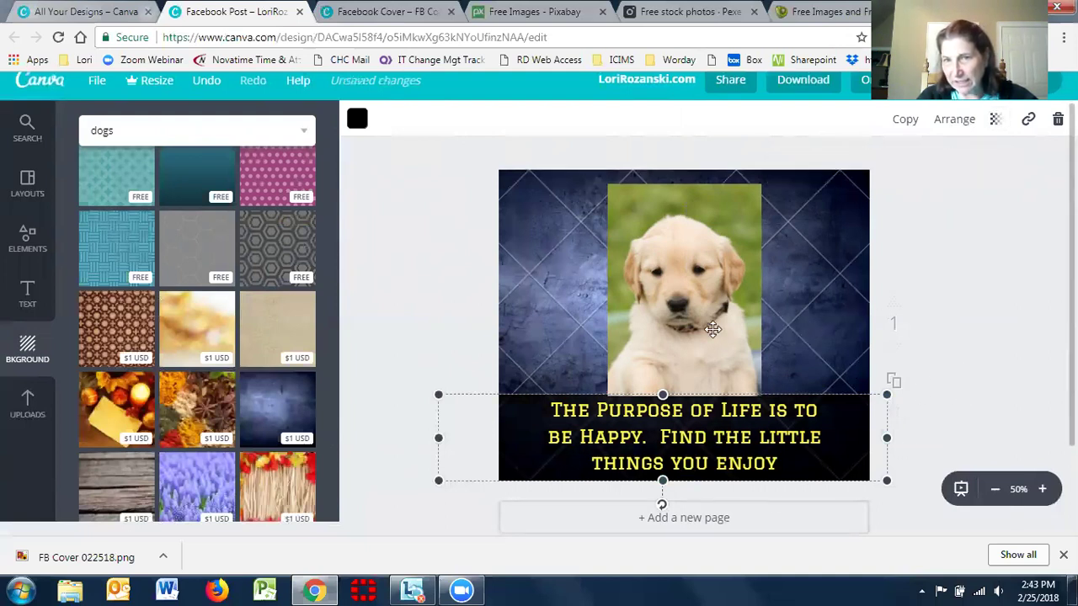
click(995, 120)
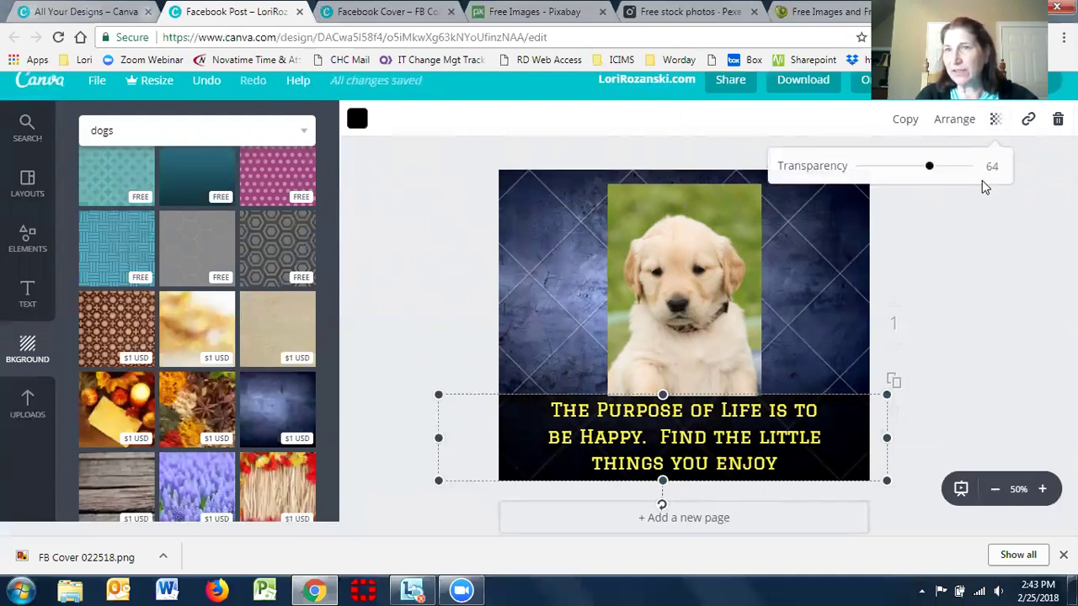
drag(929, 166, 853, 171)
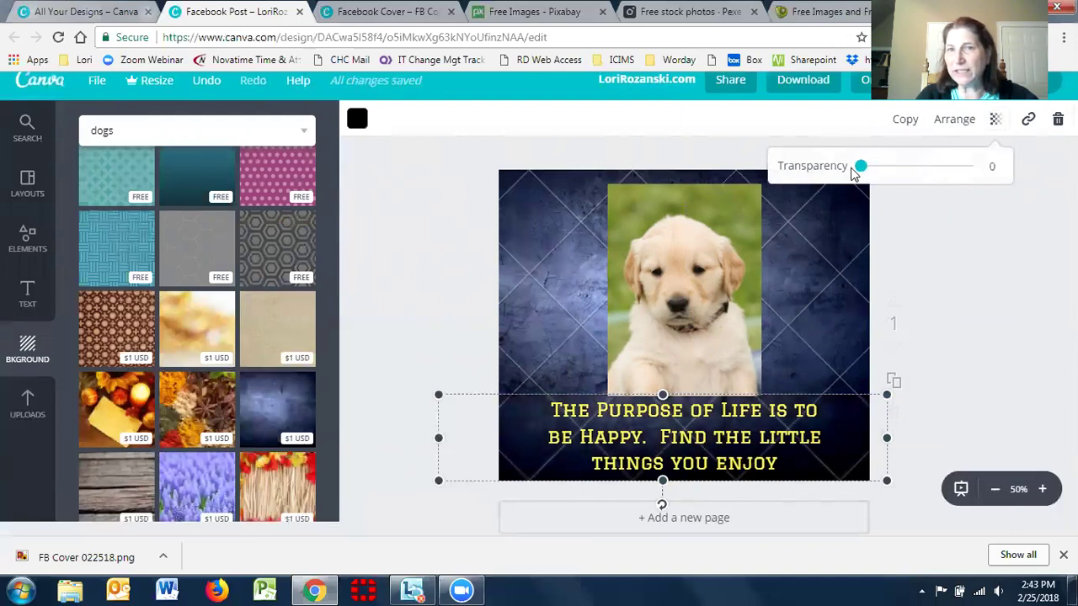
click(791, 320)
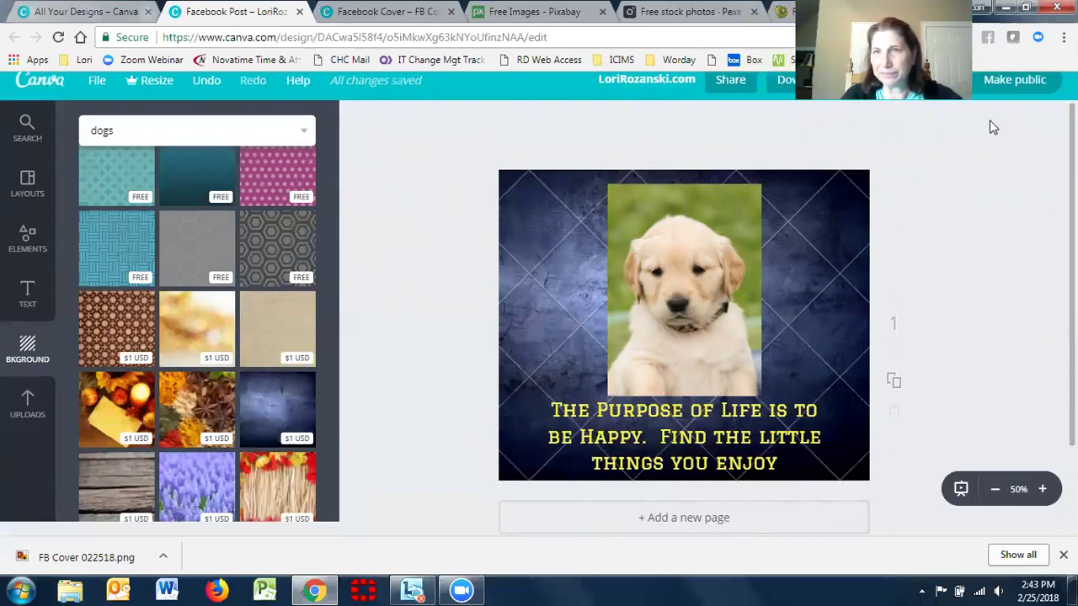
Step: Check the transparency settings of the puppy photo and the background image
click(736, 316)
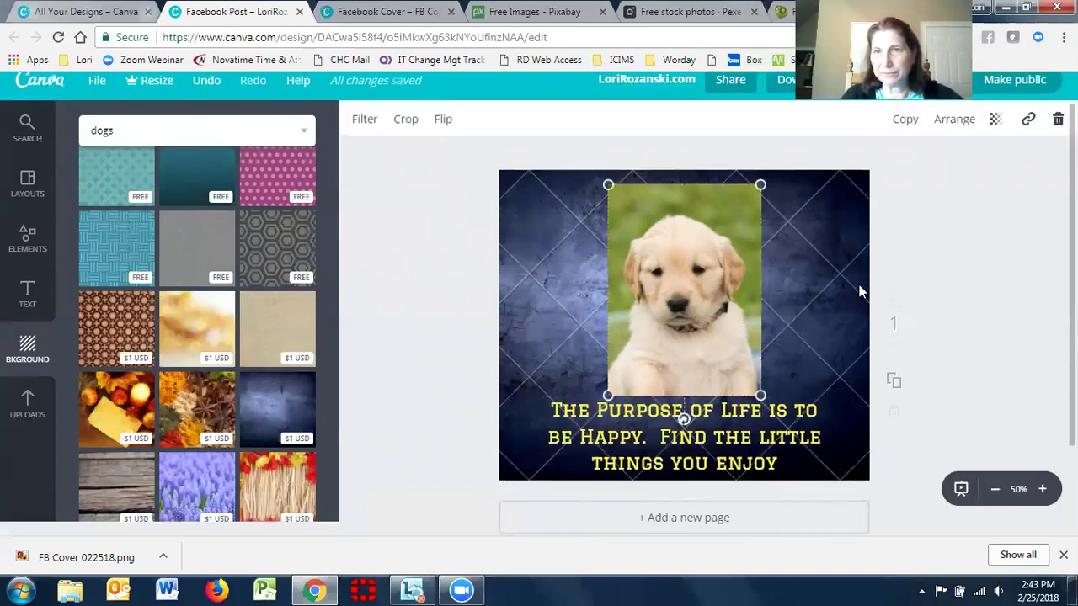
click(995, 120)
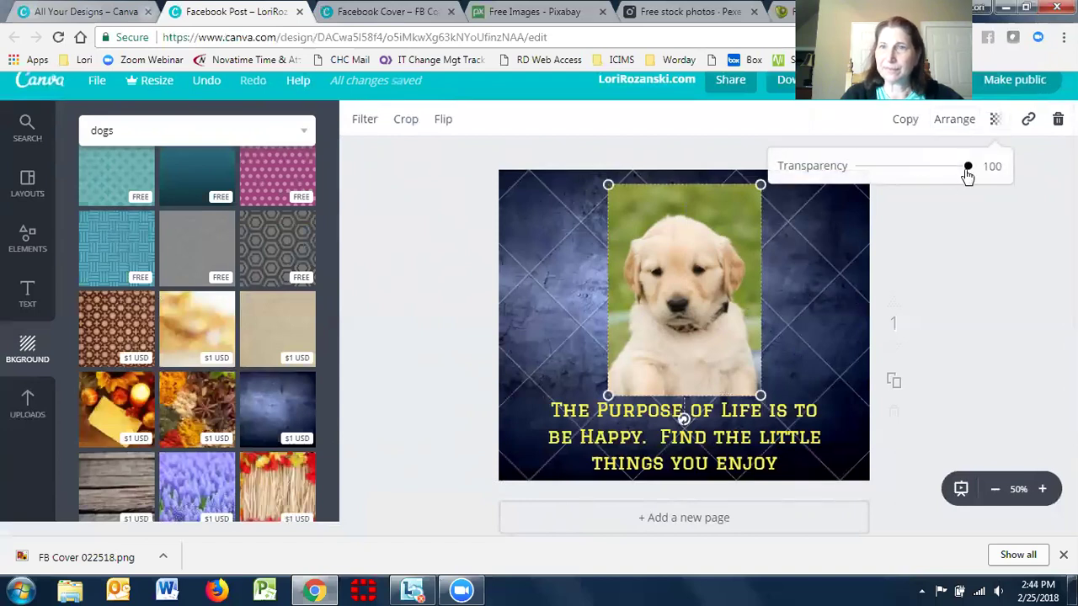
click(808, 257)
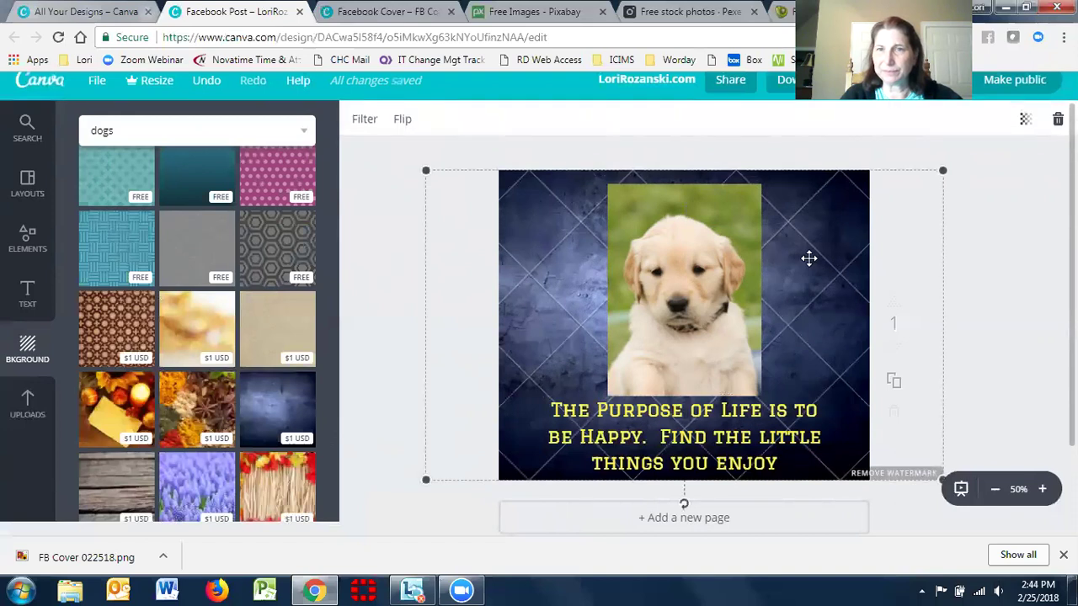
click(1025, 120)
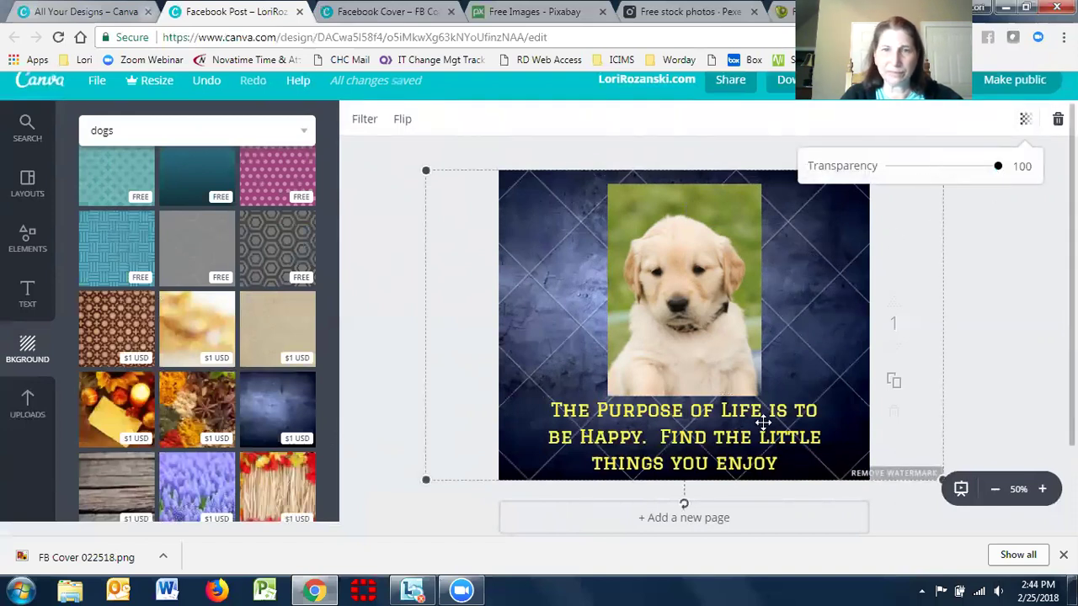
click(815, 373)
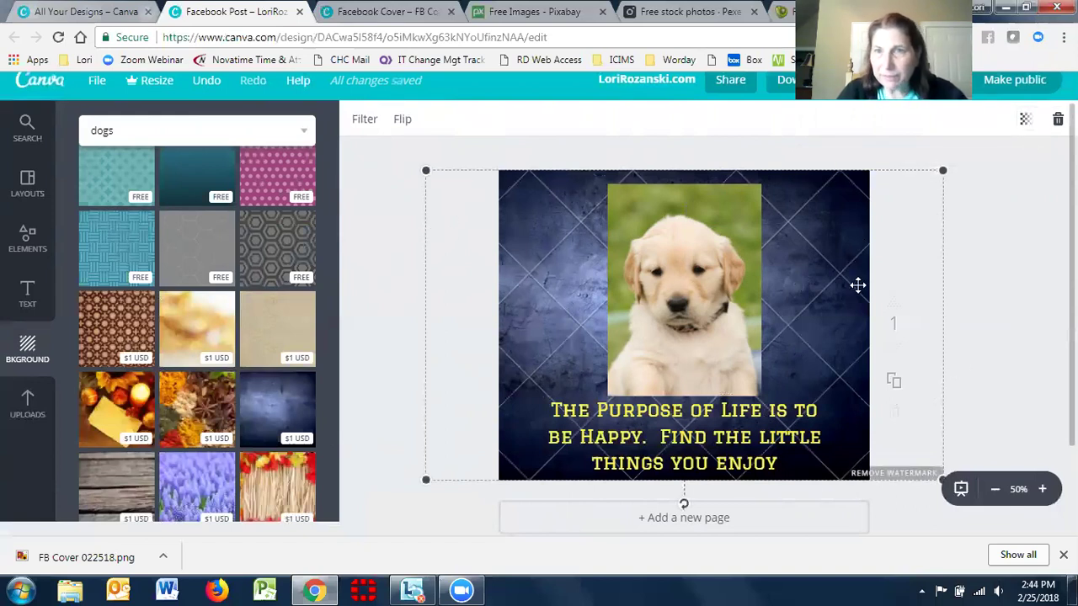
click(1004, 303)
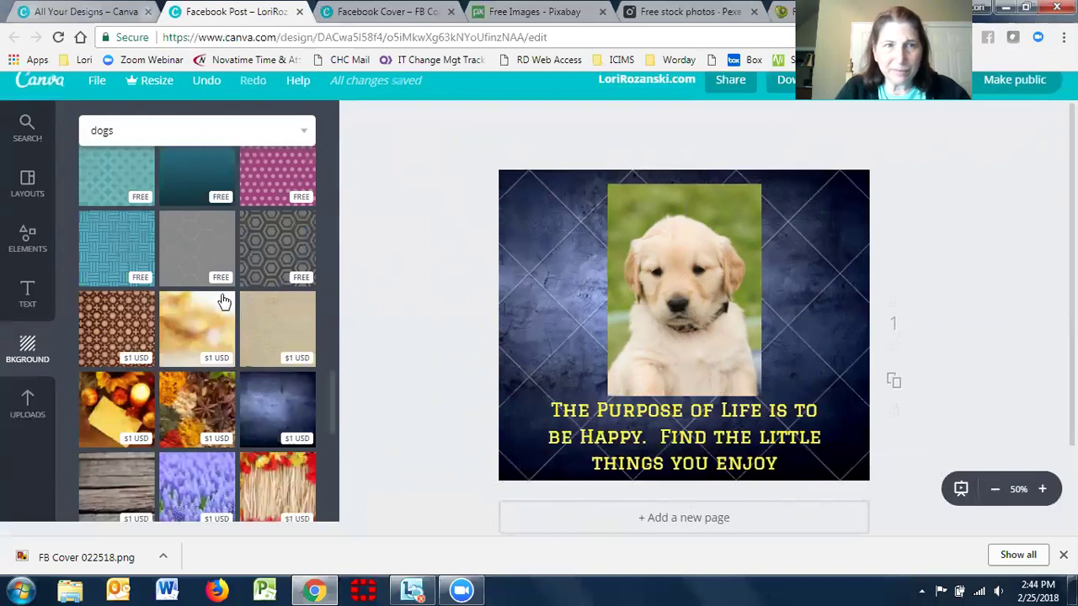
Step: Raise the dark band behind the quote to a transparency of about 57
click(605, 434)
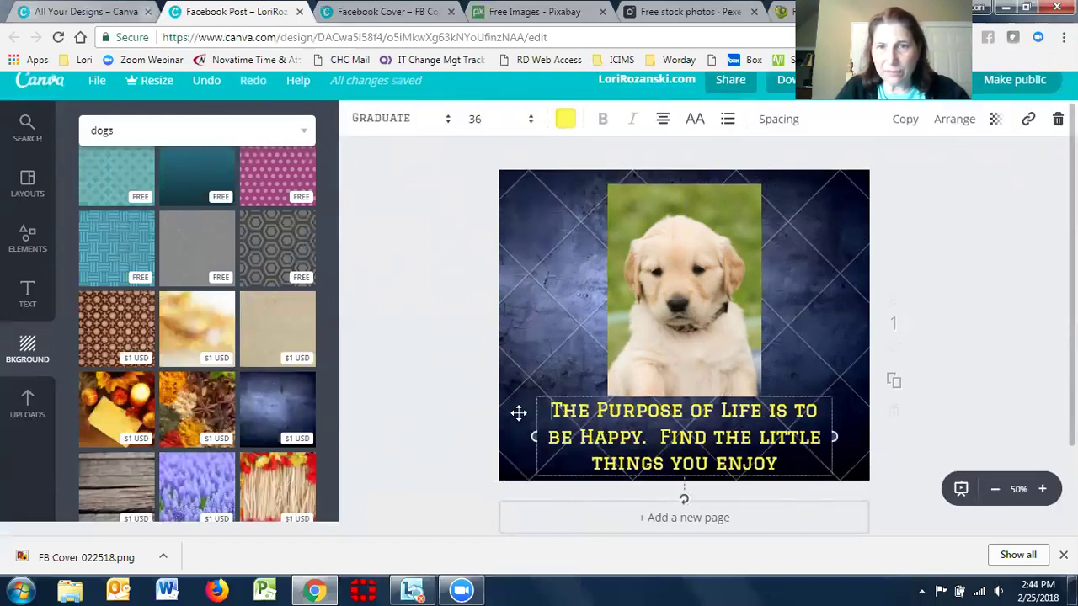
click(507, 413)
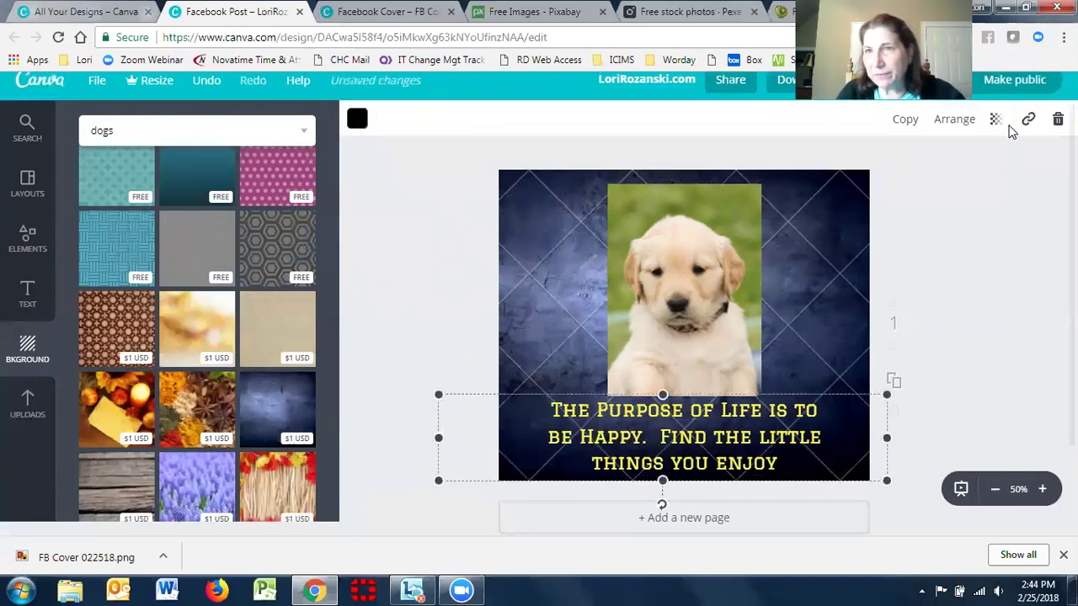
click(995, 119)
drag(863, 168, 894, 170)
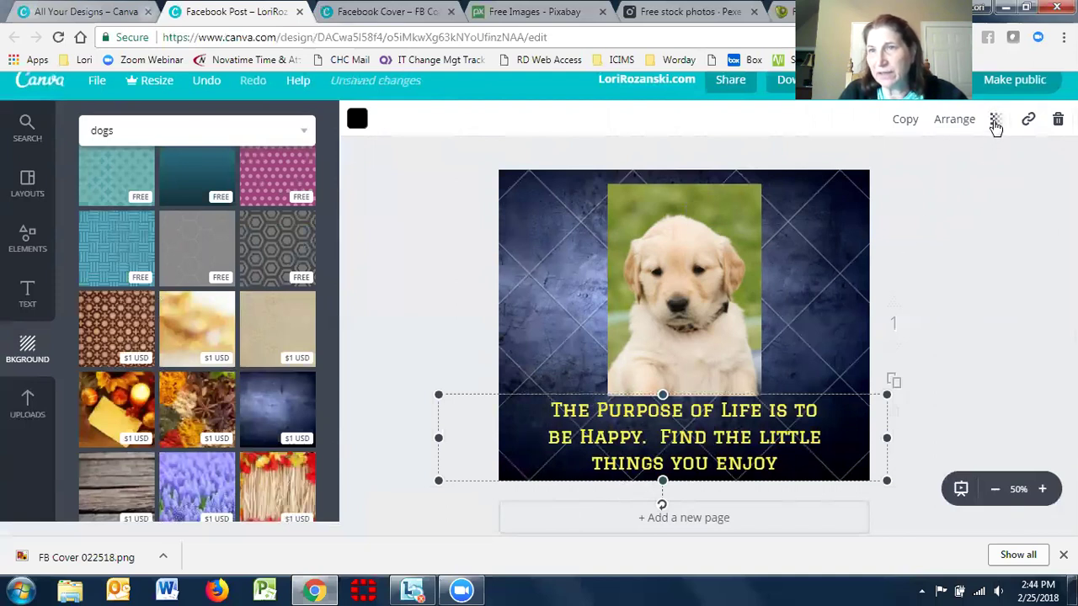
click(994, 120)
drag(899, 174, 924, 174)
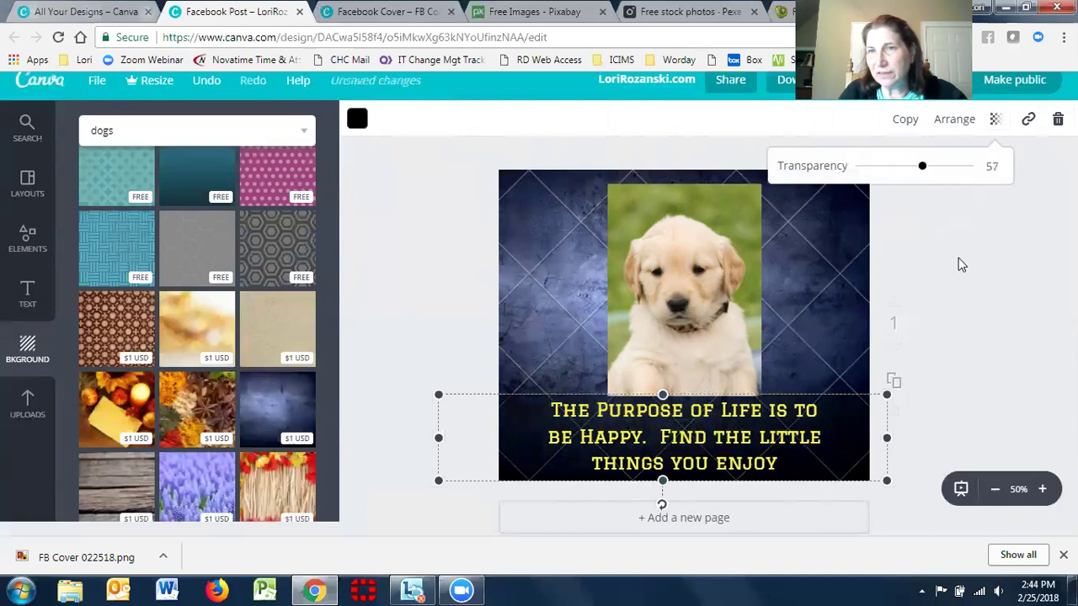
click(938, 329)
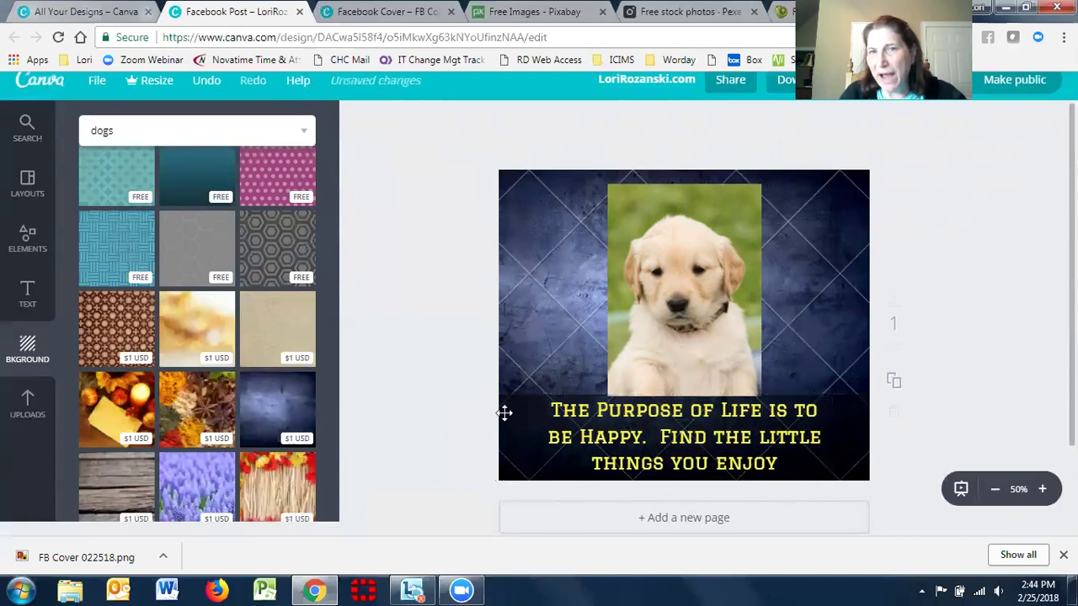
click(523, 243)
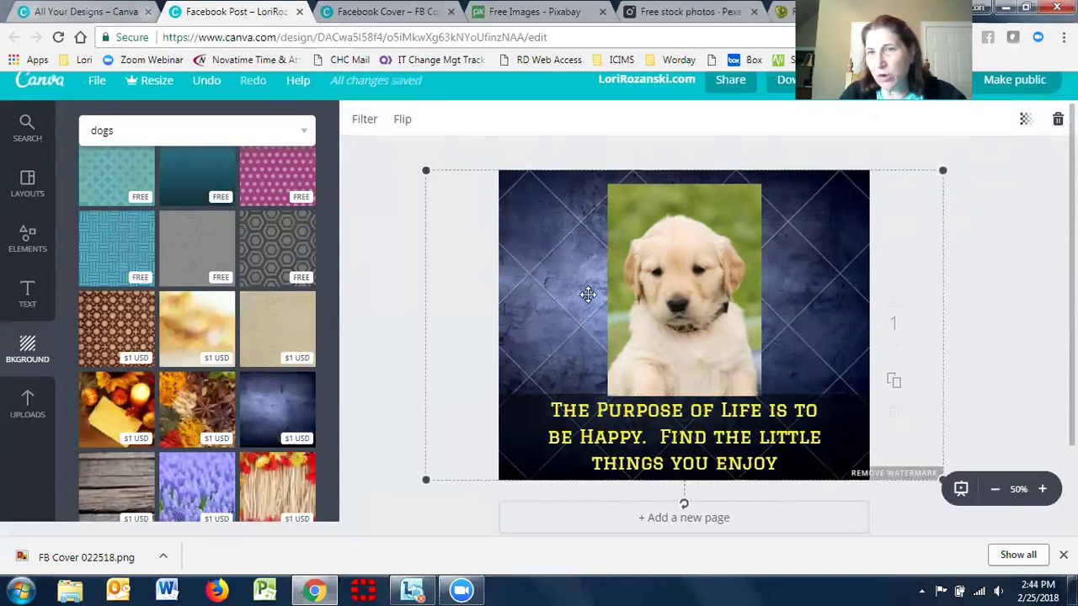
click(517, 459)
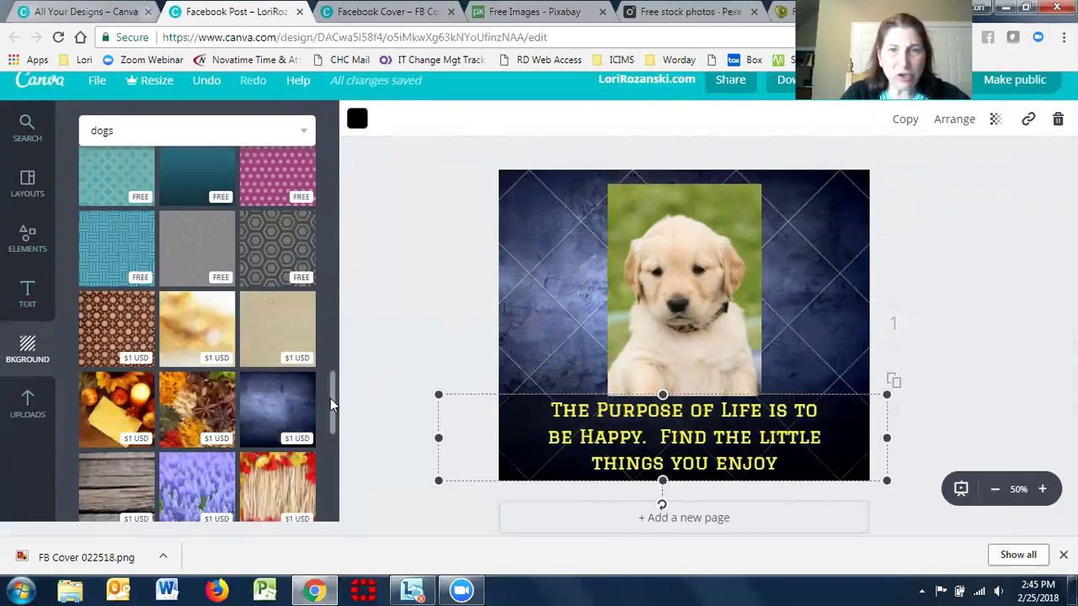
scroll(333, 375, up, 2)
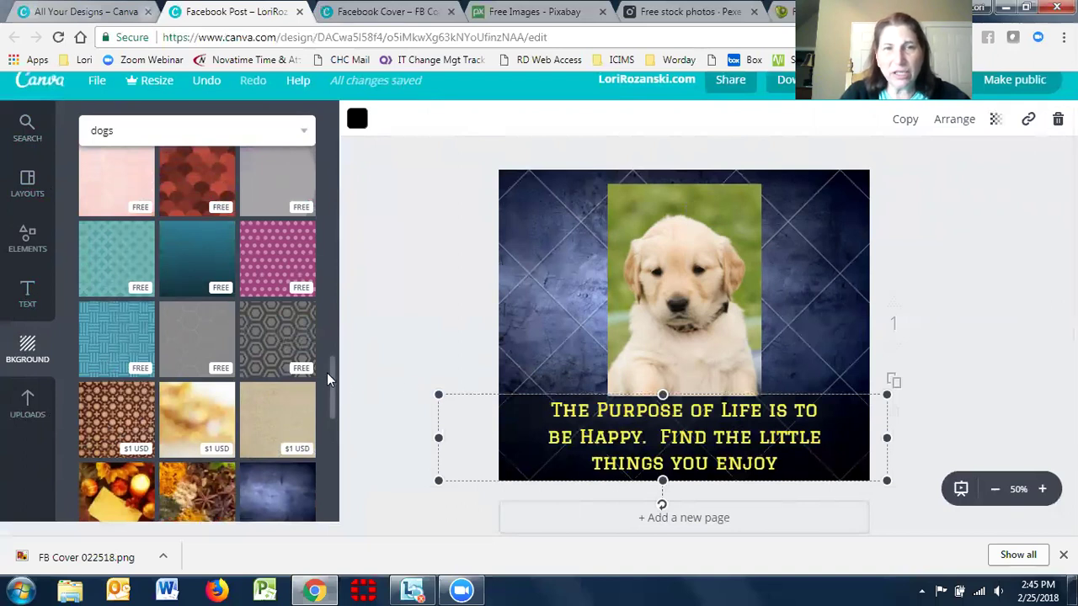
Step: Show the Elements panel and browse its Icons category
drag(332, 379, 337, 189)
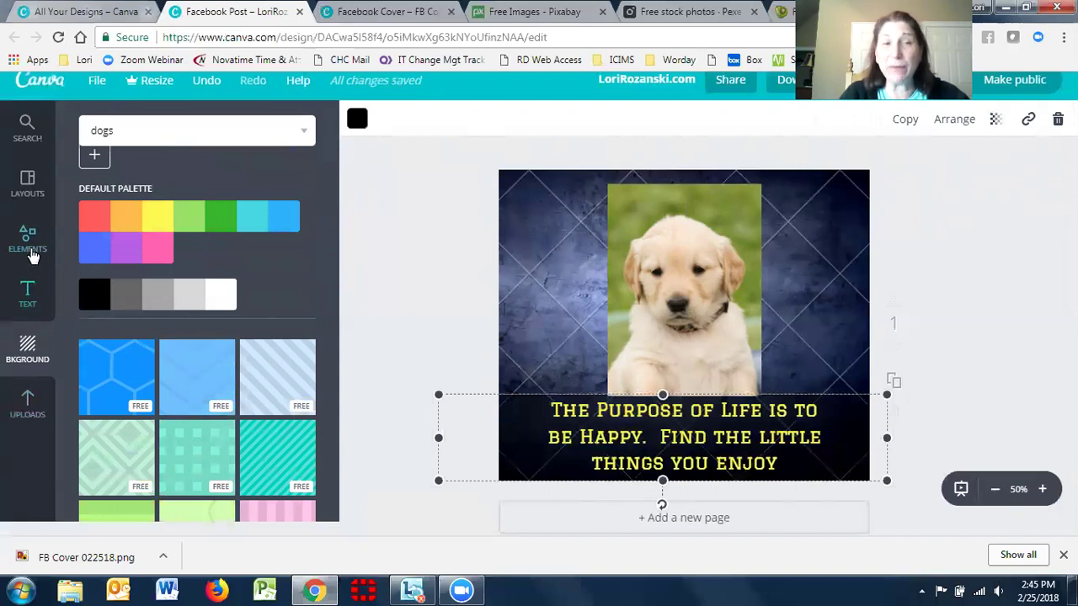
click(32, 249)
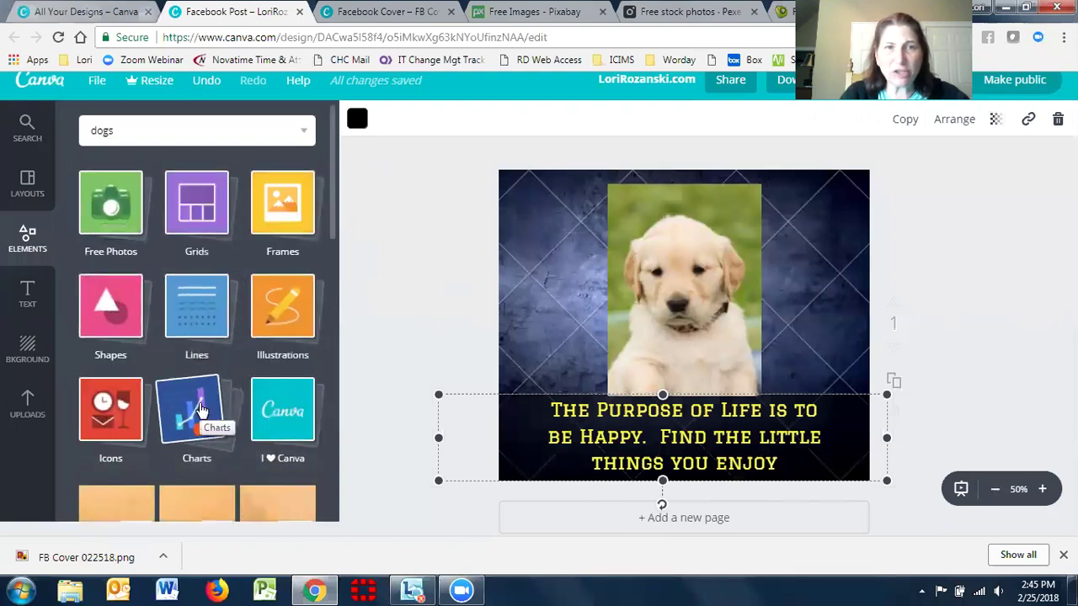
click(96, 411)
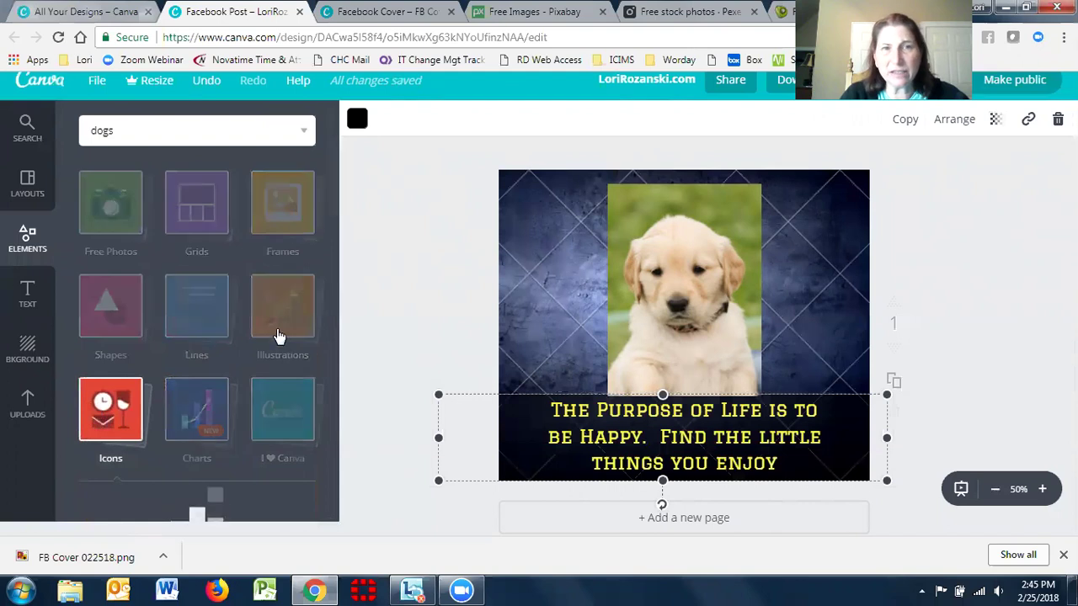
drag(332, 183, 352, 92)
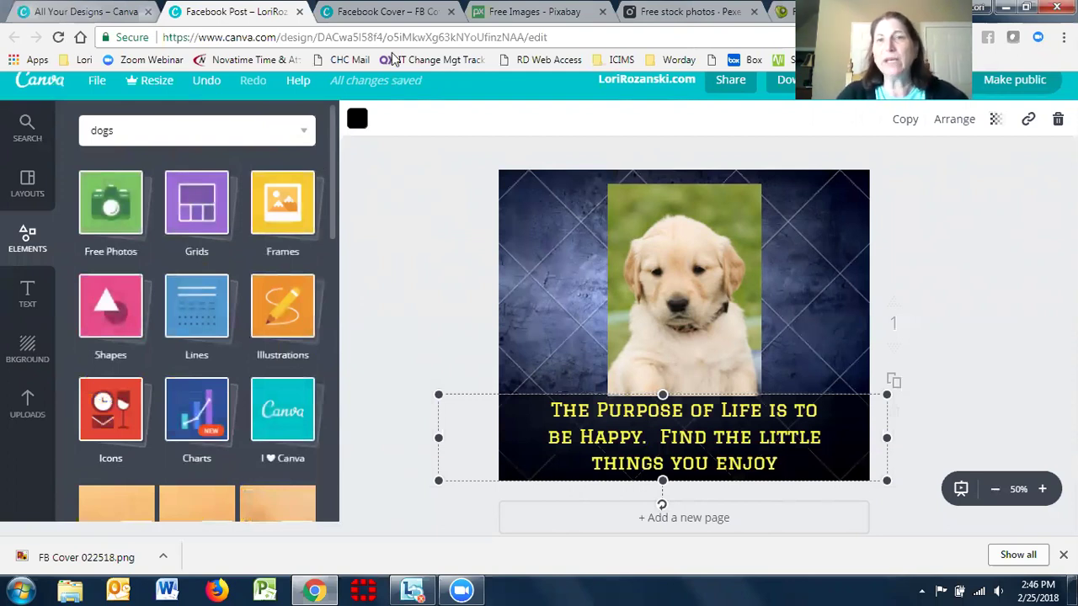
click(712, 279)
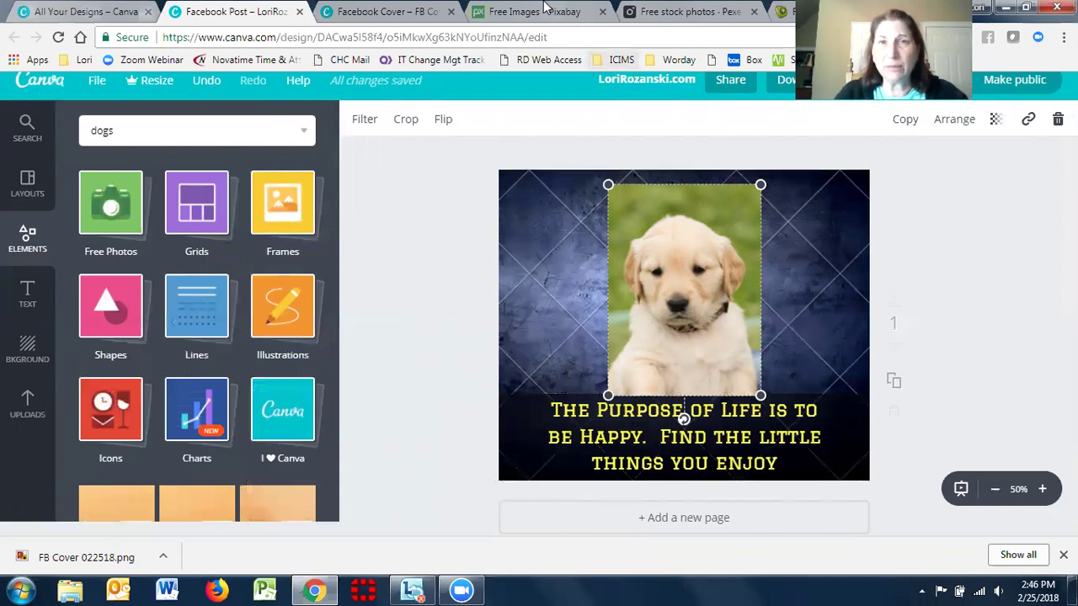
Step: Search Pixabay for 'dog' and scroll through the image results
click(515, 13)
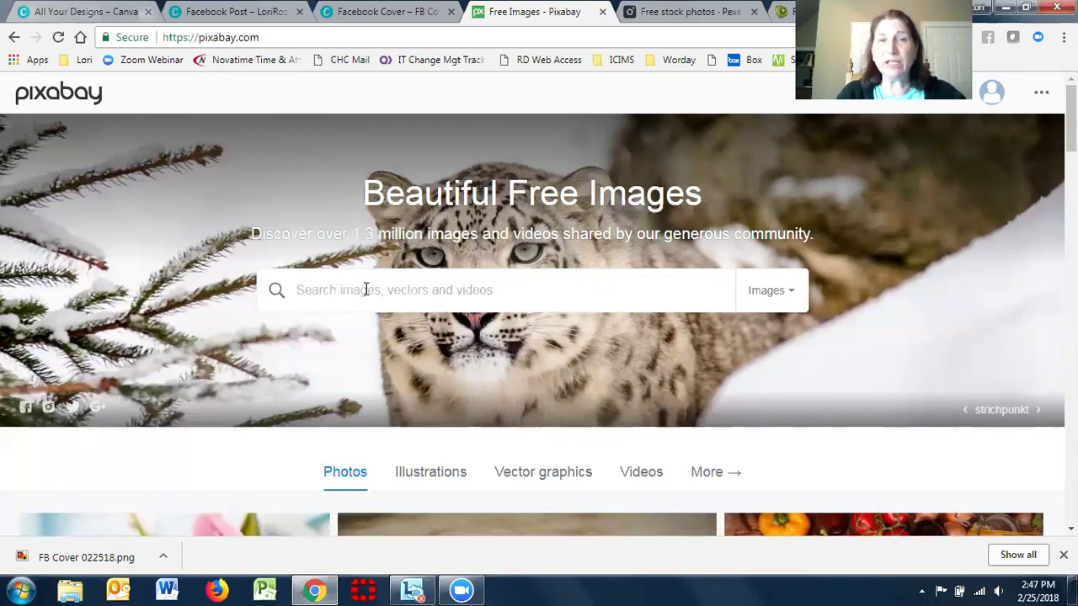
text(dog)
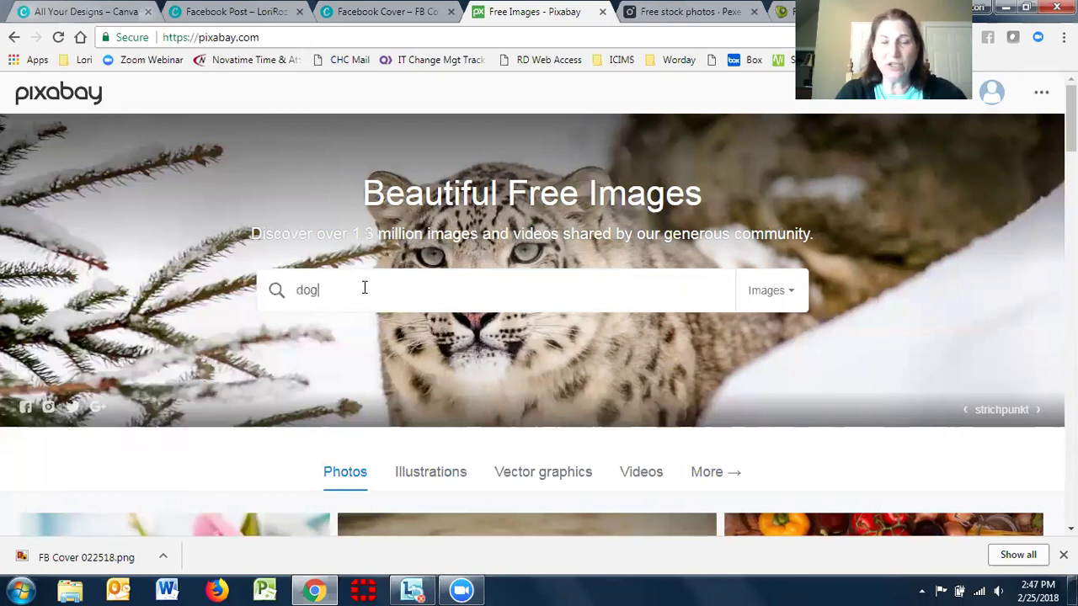
key(Return)
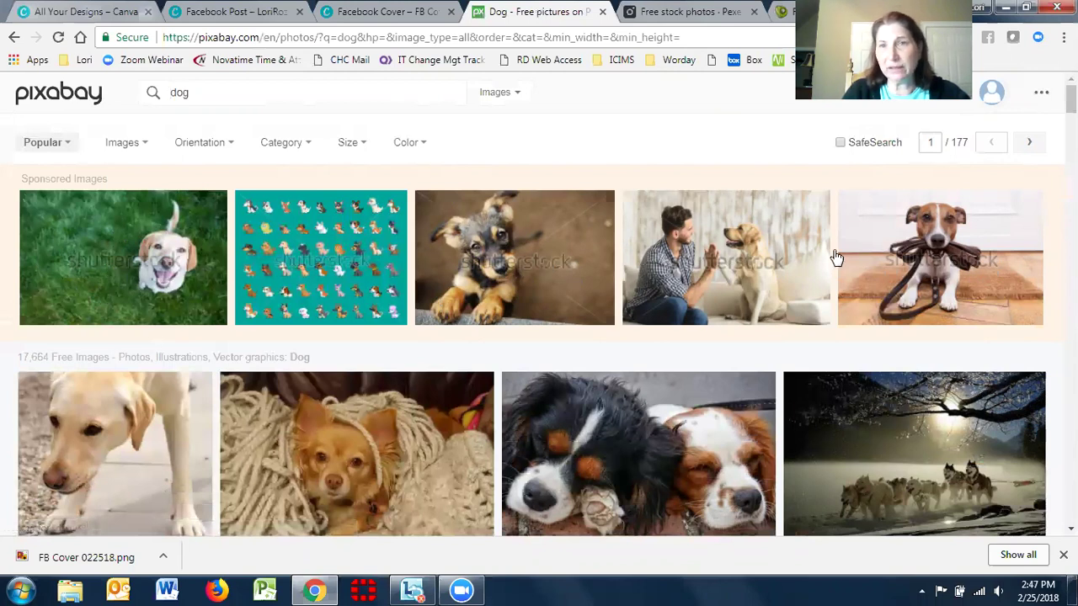
scroll(1070, 100, down, 2)
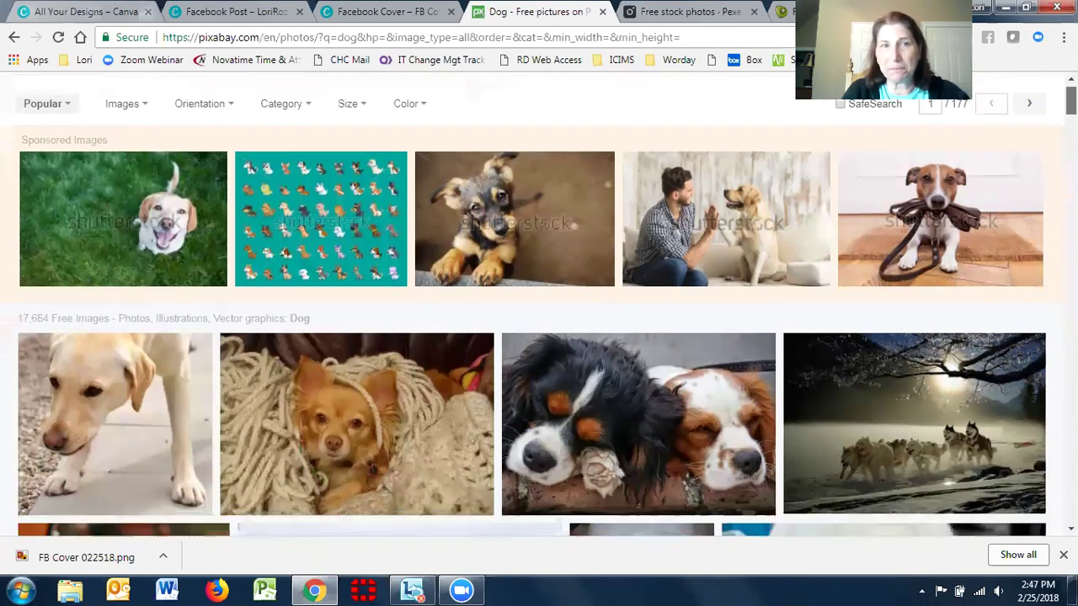
scroll(531, 303, down, 2)
scroll(552, 332, down, 6)
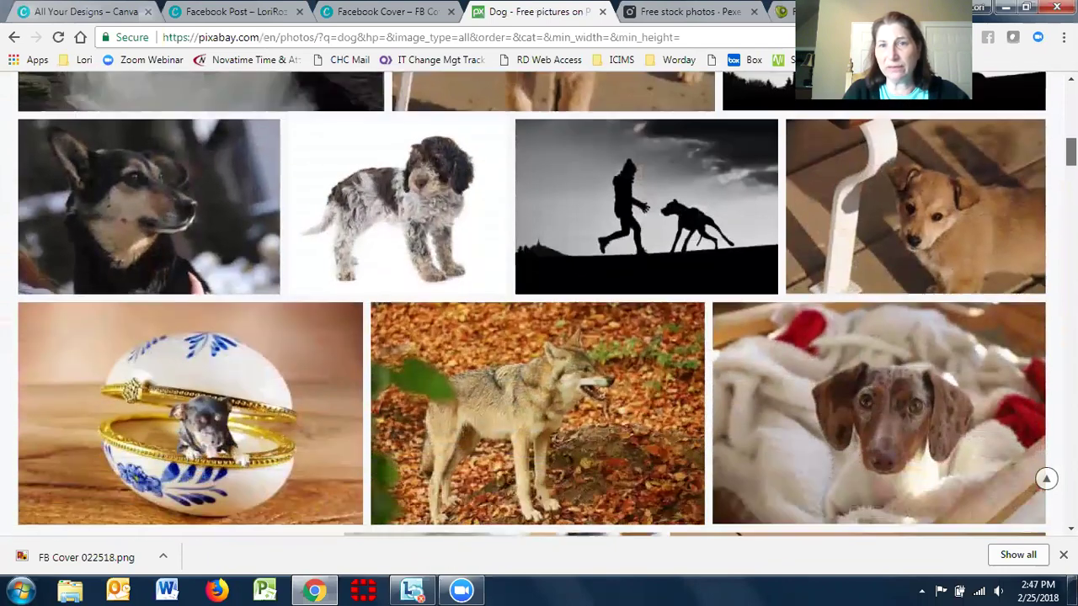
scroll(538, 303, down, 5)
scroll(538, 303, up, 1)
Step: Download the white terrier-on-sand photo at 1280×720
mouse_move(838, 271)
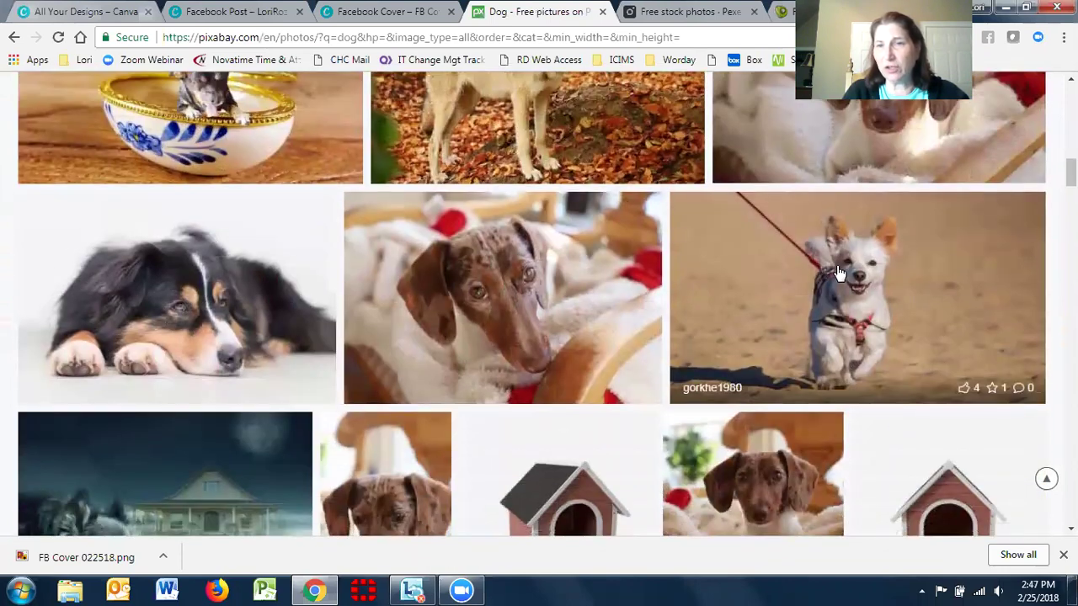
click(852, 315)
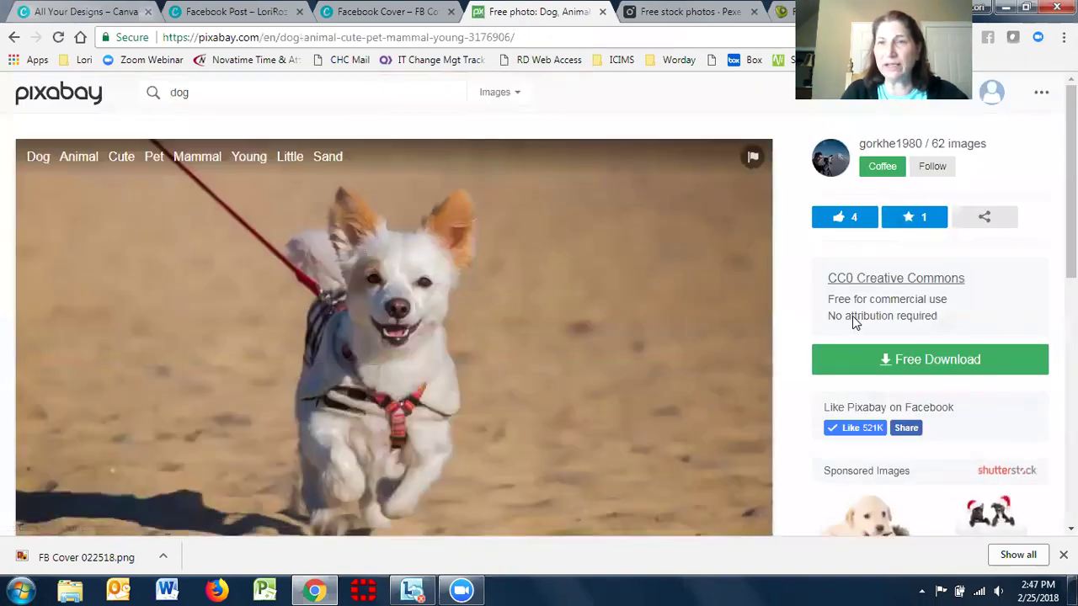
click(907, 364)
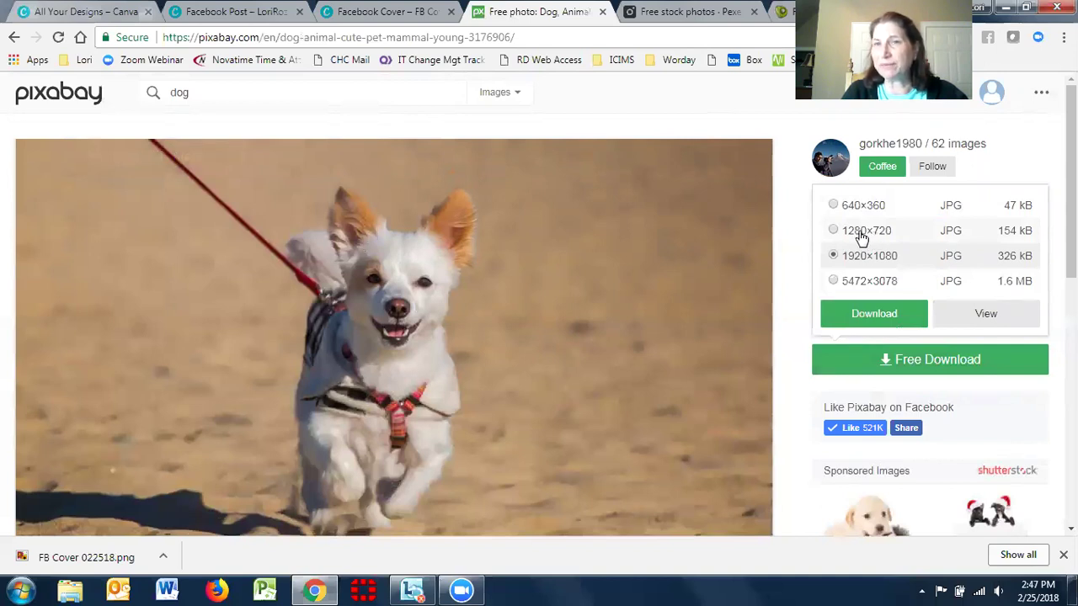
click(861, 238)
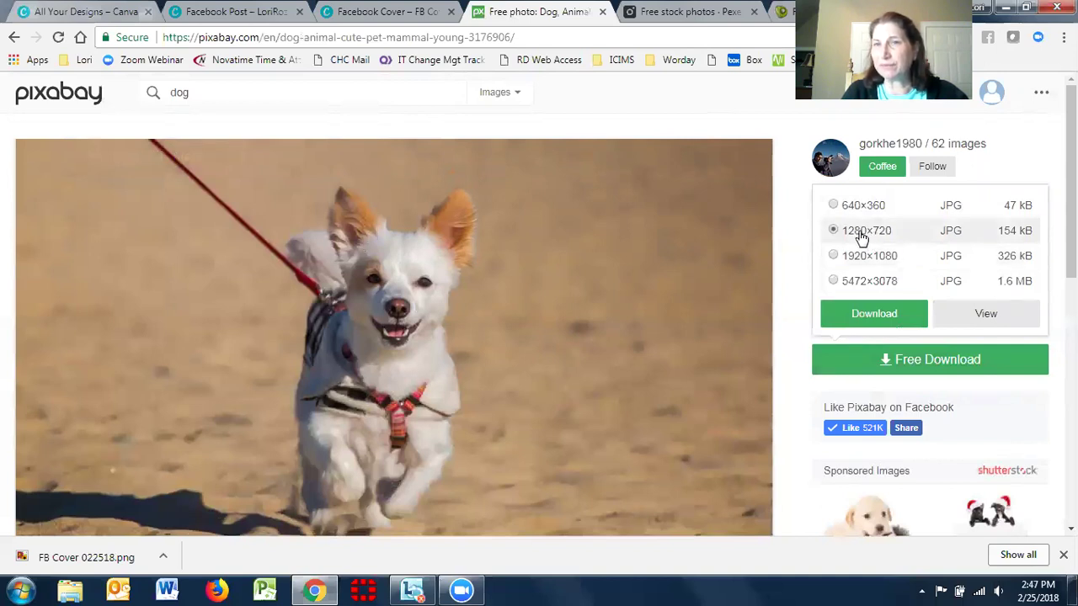
click(871, 315)
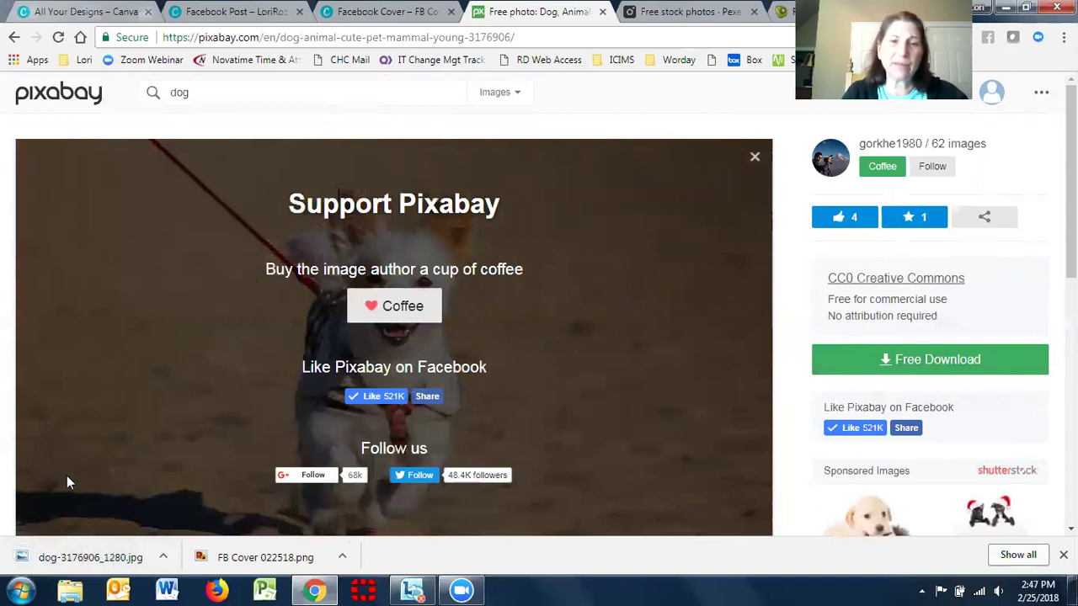
Step: Preview the downloaded dog-3176906_1280.jpg file, then close it
click(276, 546)
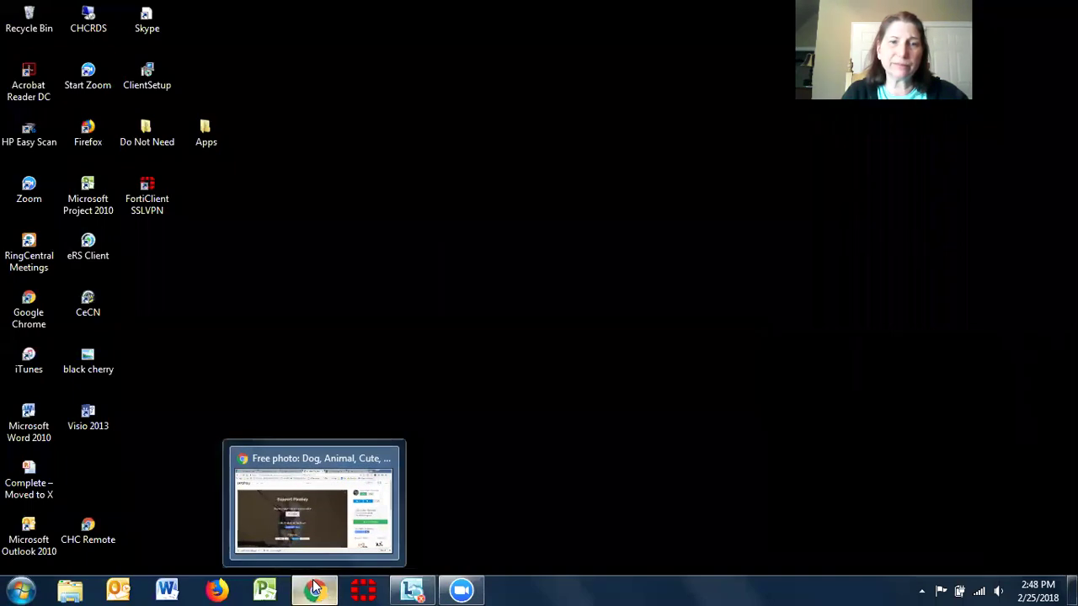
click(313, 589)
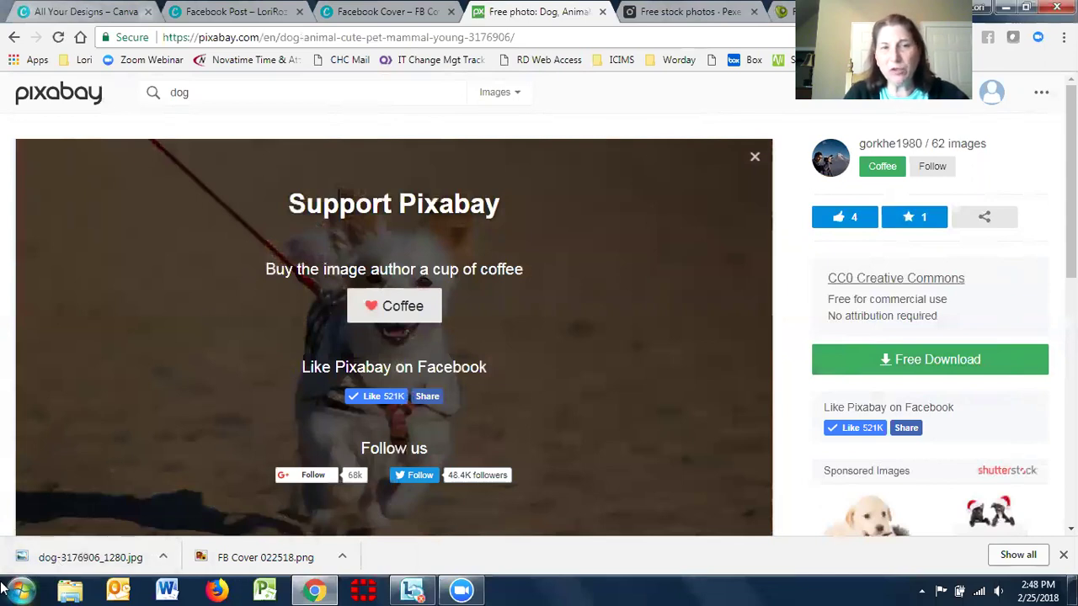
click(84, 558)
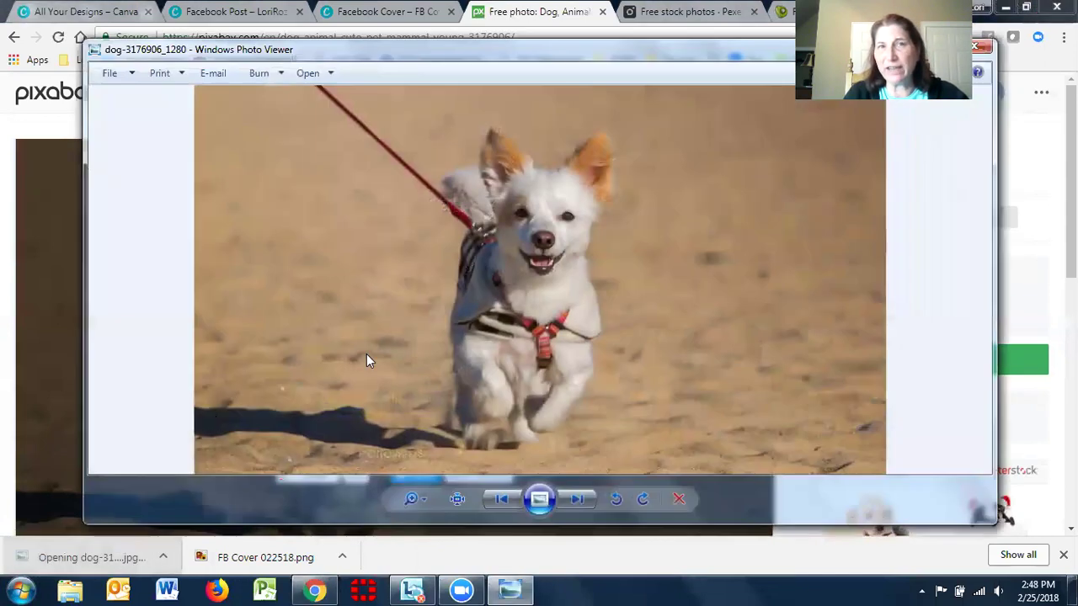
click(981, 47)
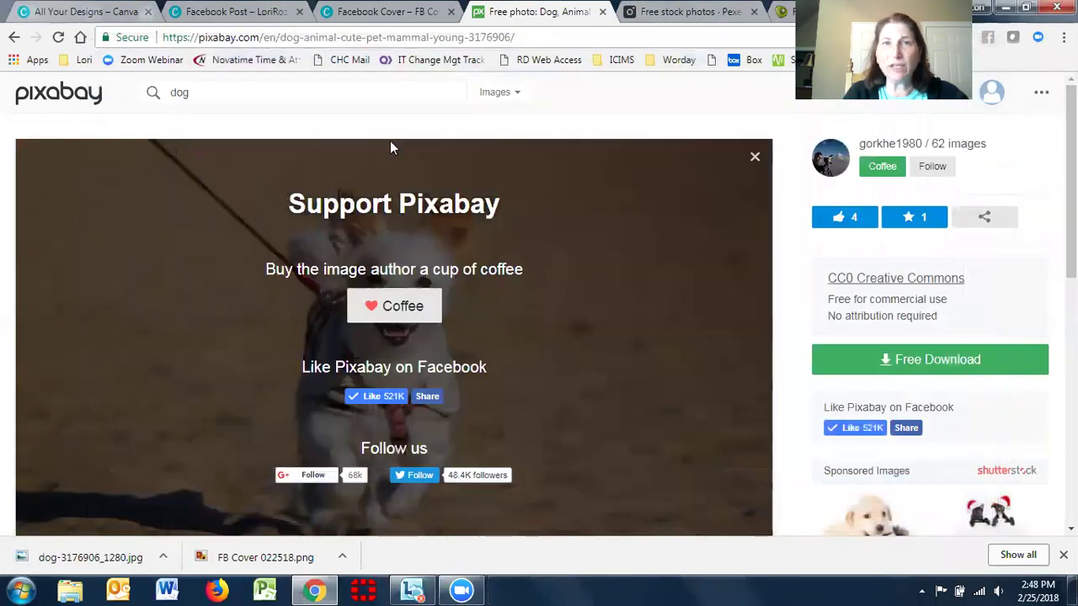
Step: Delete the golden puppy photo from the Facebook post design
click(38, 12)
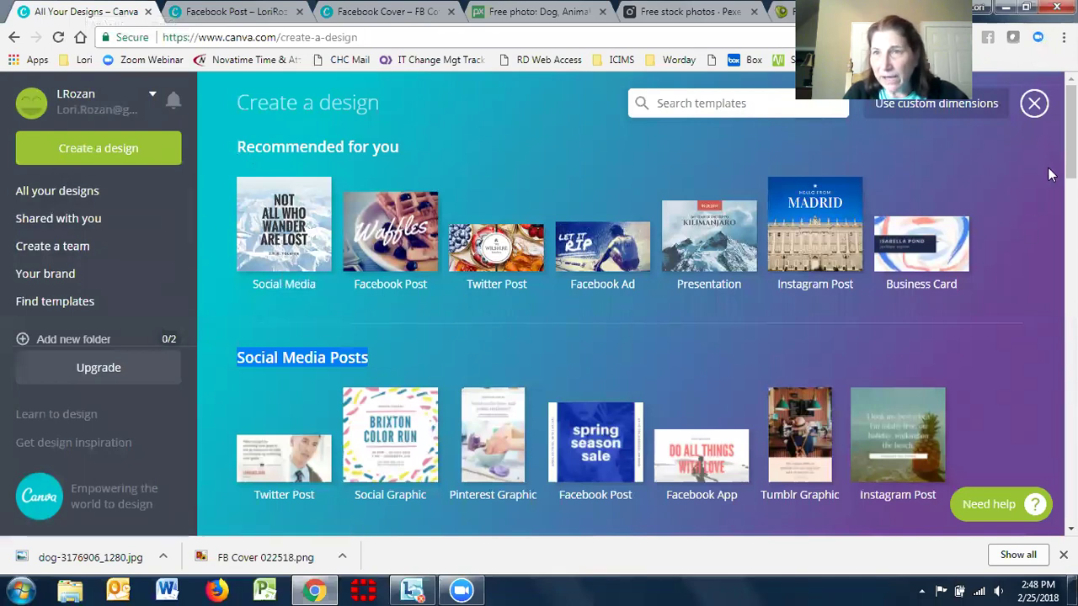
click(260, 12)
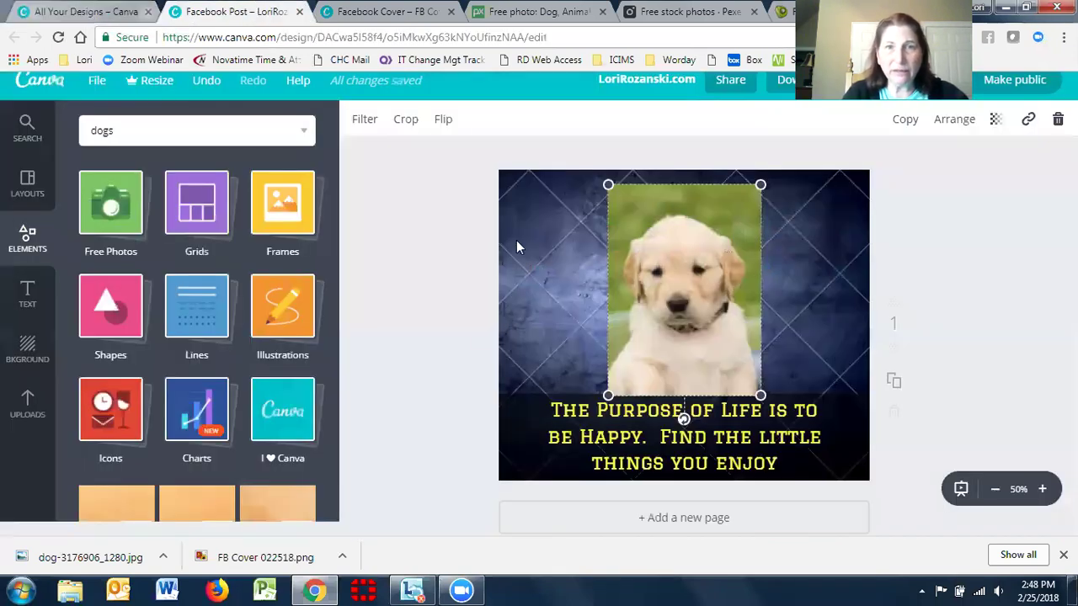
key(Delete)
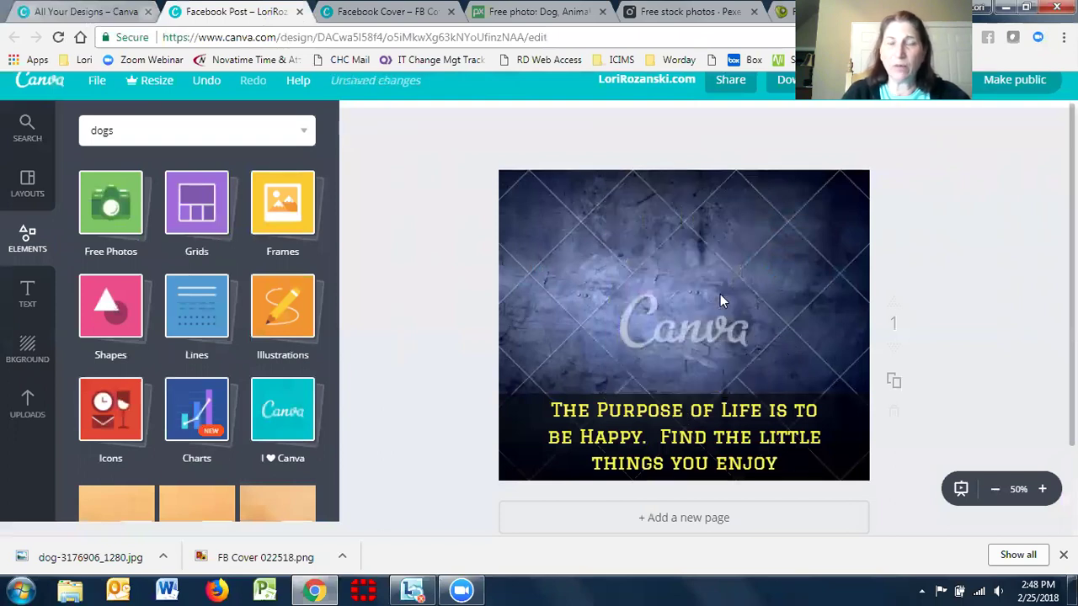
Step: Upload dog-3176906_1280.jpg from the computer to Canva's Uploads
click(27, 411)
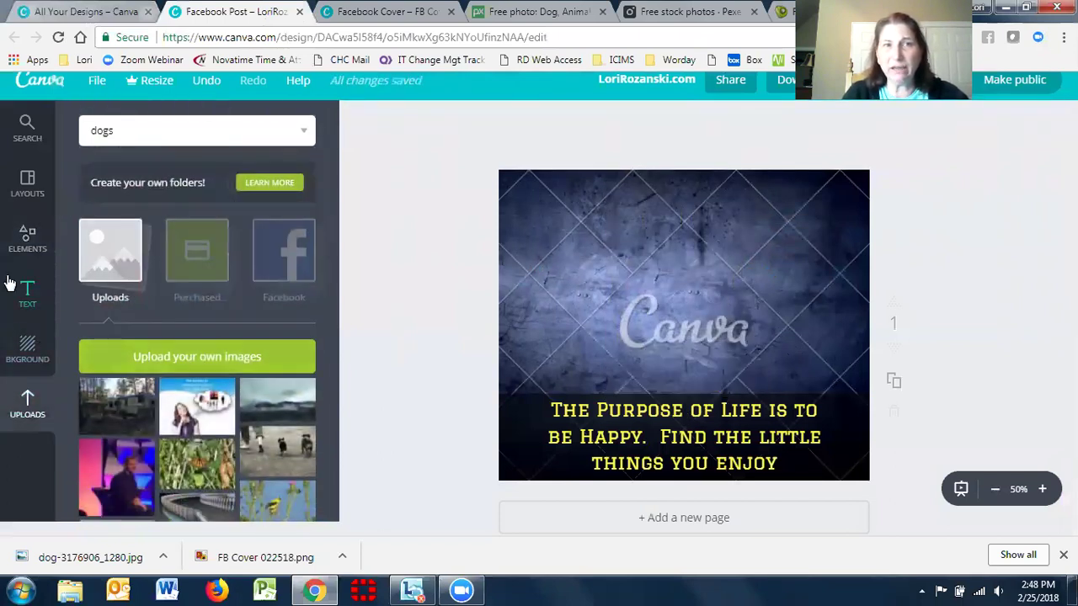
click(186, 362)
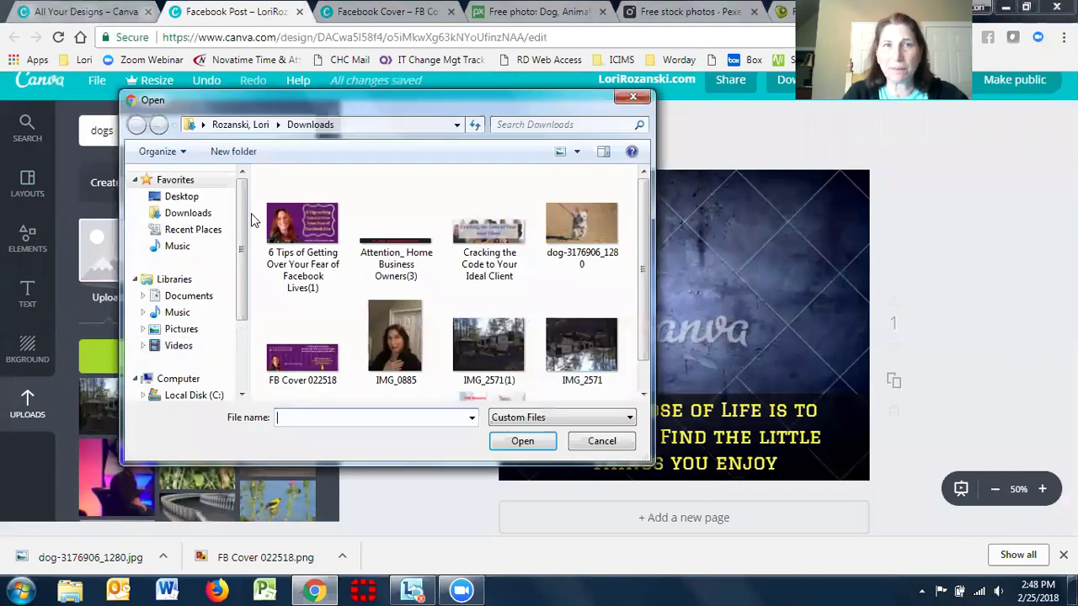
click(581, 228)
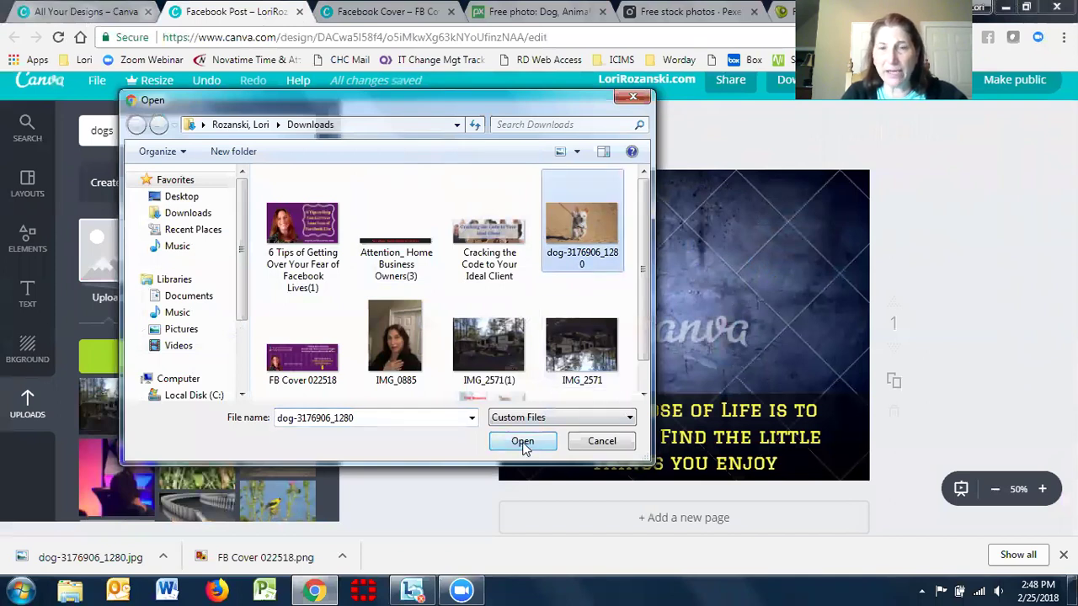
click(522, 442)
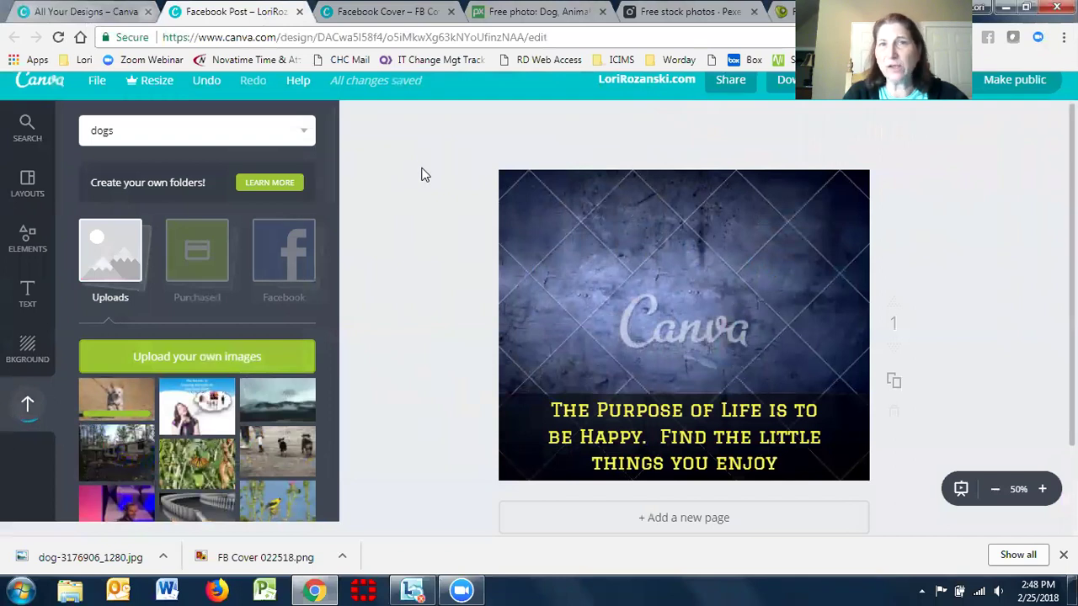
Step: Search Pexels for dog photos and scroll through the results
click(662, 12)
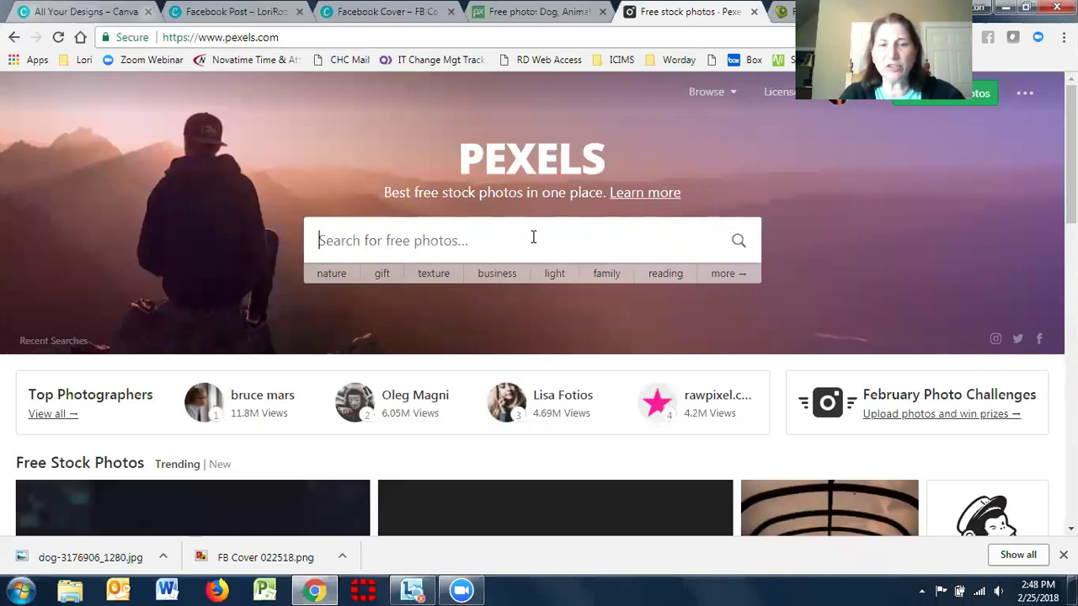
text(dog)
key(Return)
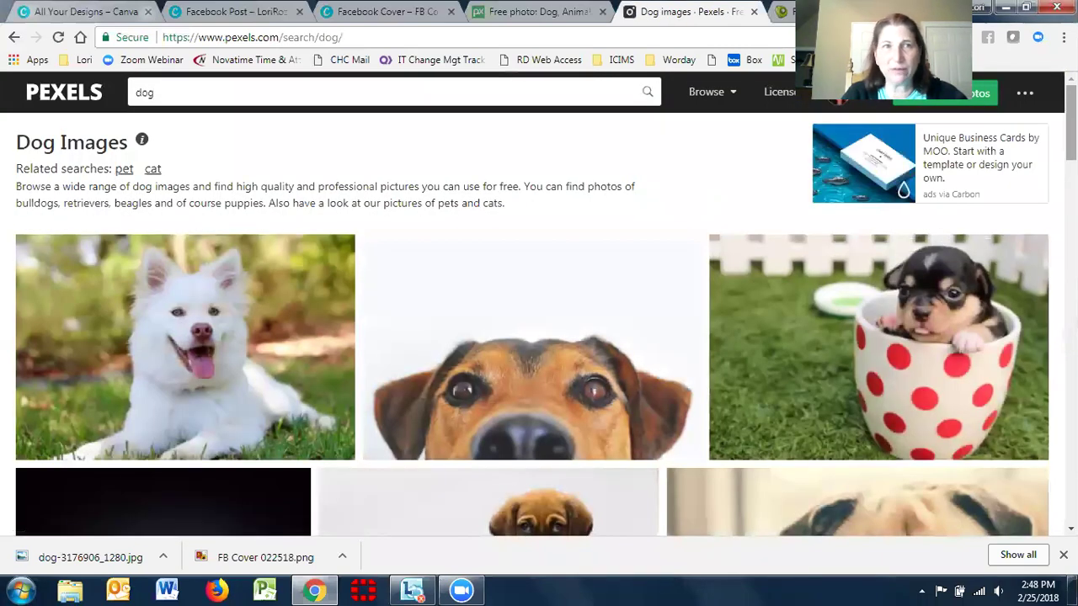
scroll(539, 324, down, 4)
scroll(539, 324, down, 15)
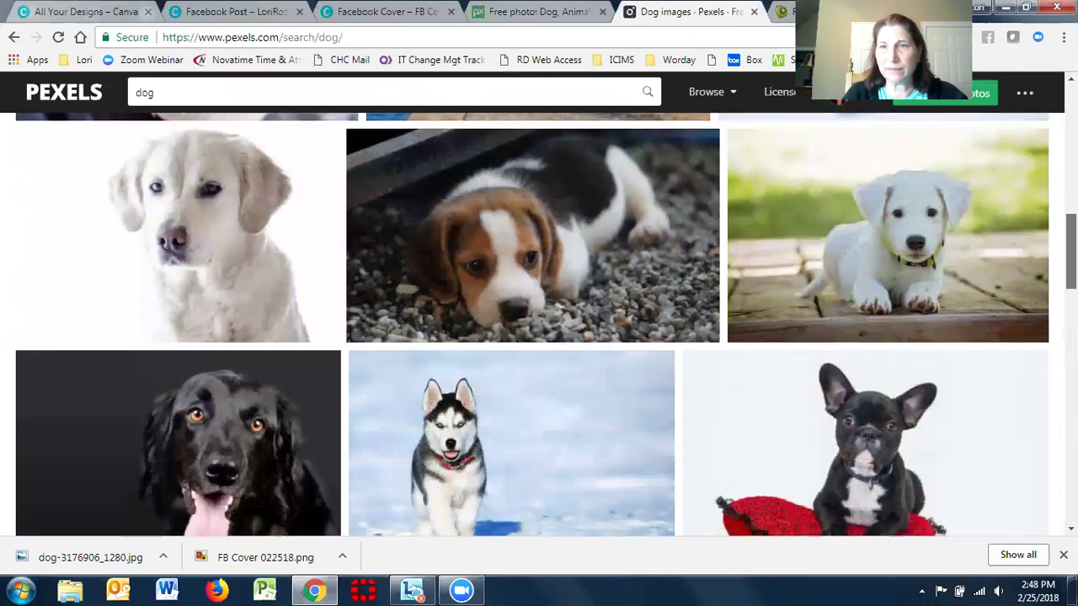
scroll(539, 324, up, 20)
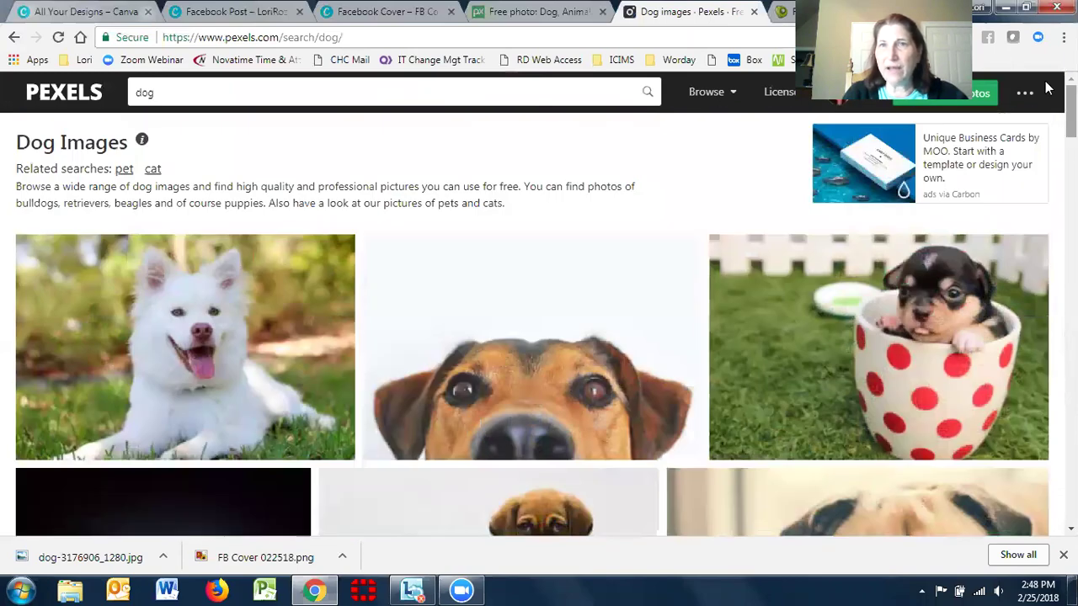
click(783, 11)
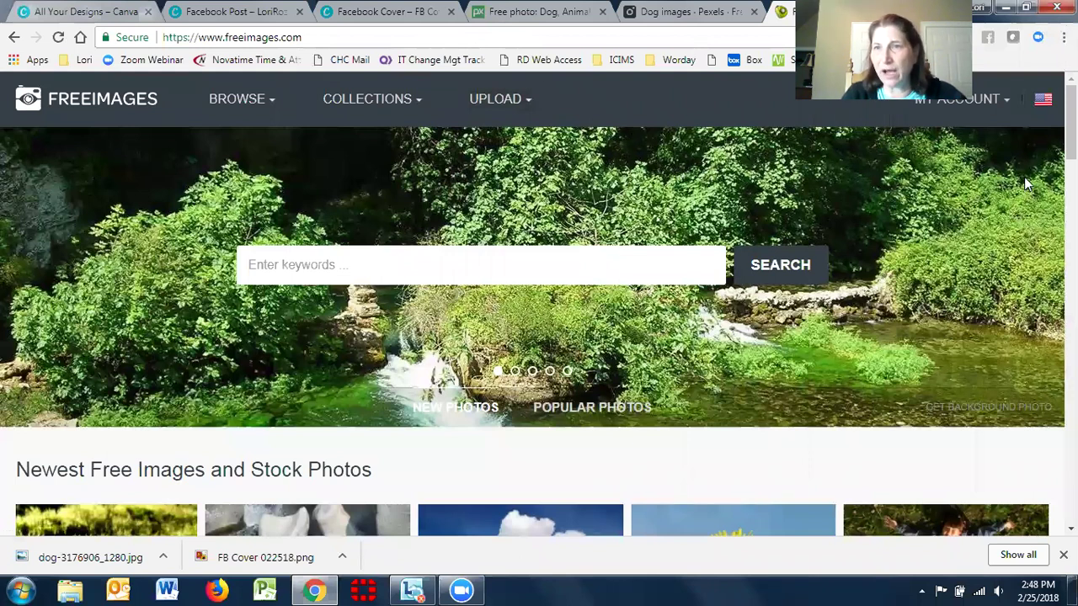
Step: Search FreeImages for 'dogs' and scroll through the free dog photo results
scroll(539, 303, down, 7)
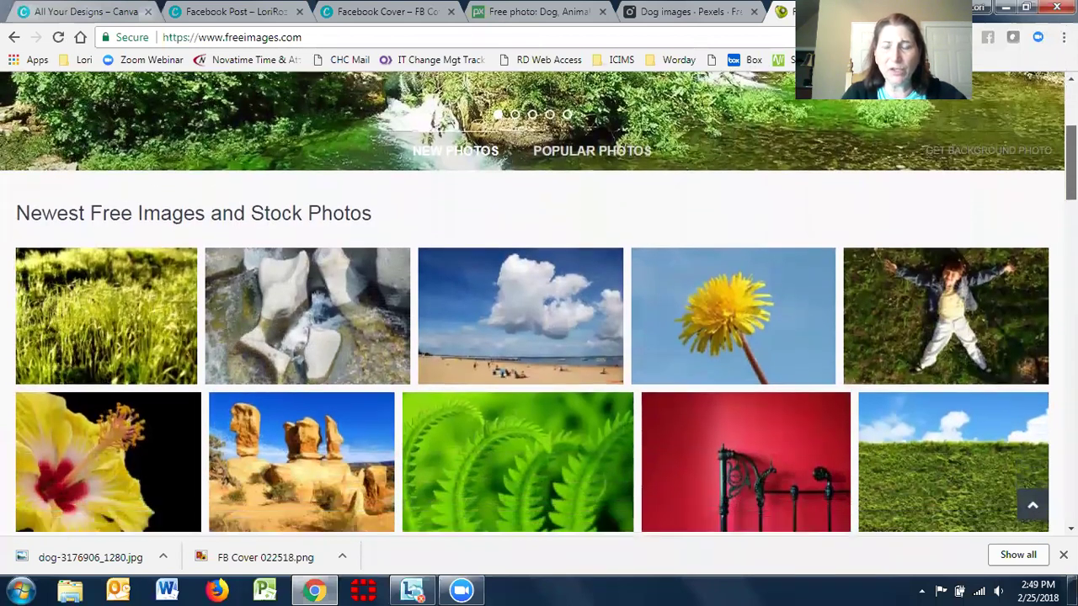
scroll(539, 303, up, 10)
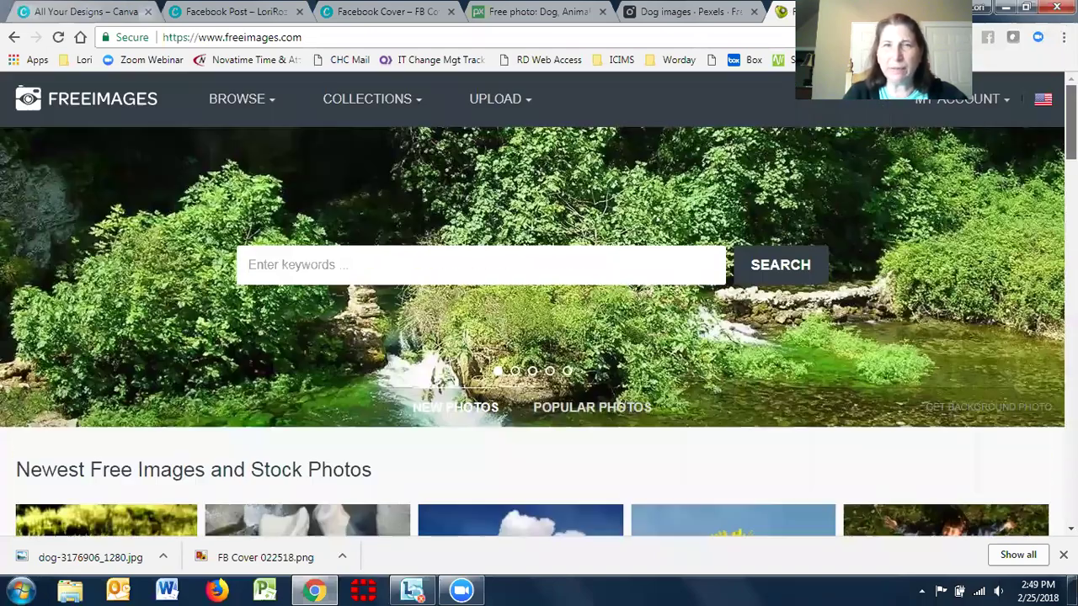
click(295, 272)
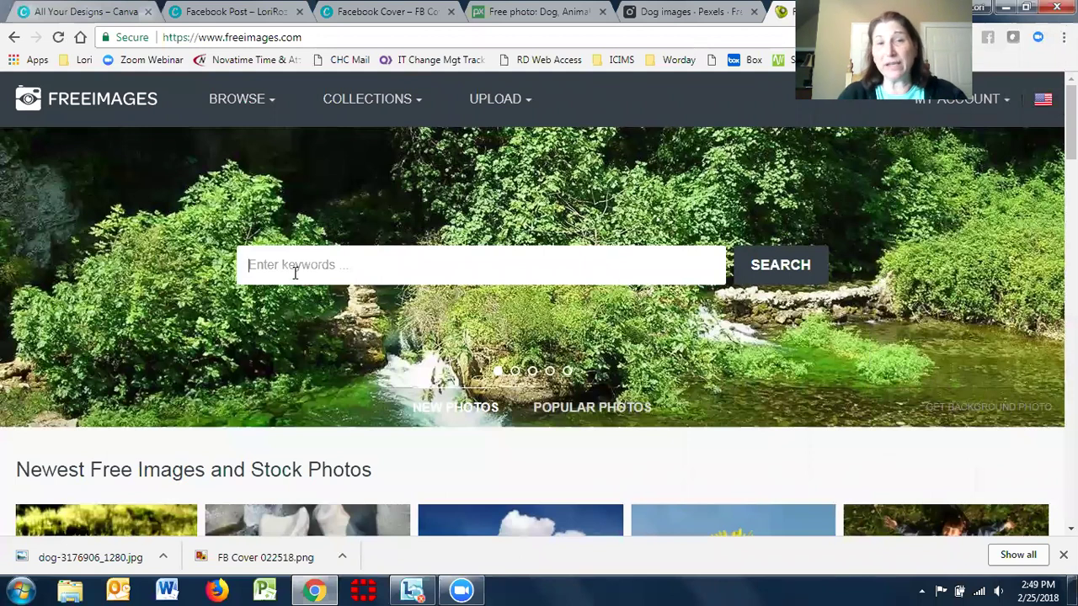
text(dogs)
key(Return)
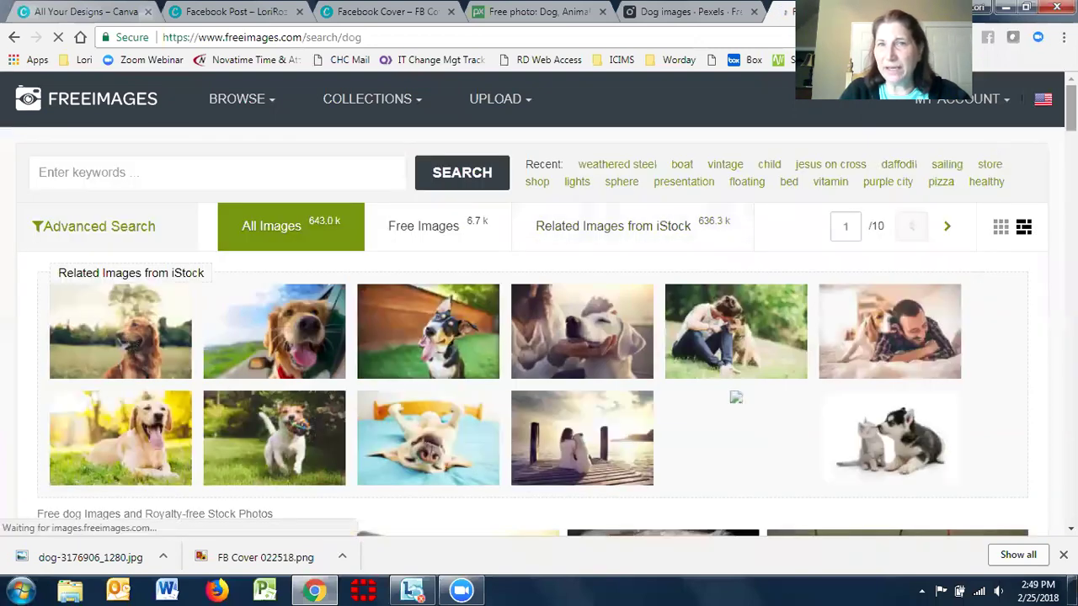
scroll(991, 148, down, 6)
scroll(539, 303, down, 10)
scroll(539, 303, up, 10)
scroll(1044, 127, up, 5)
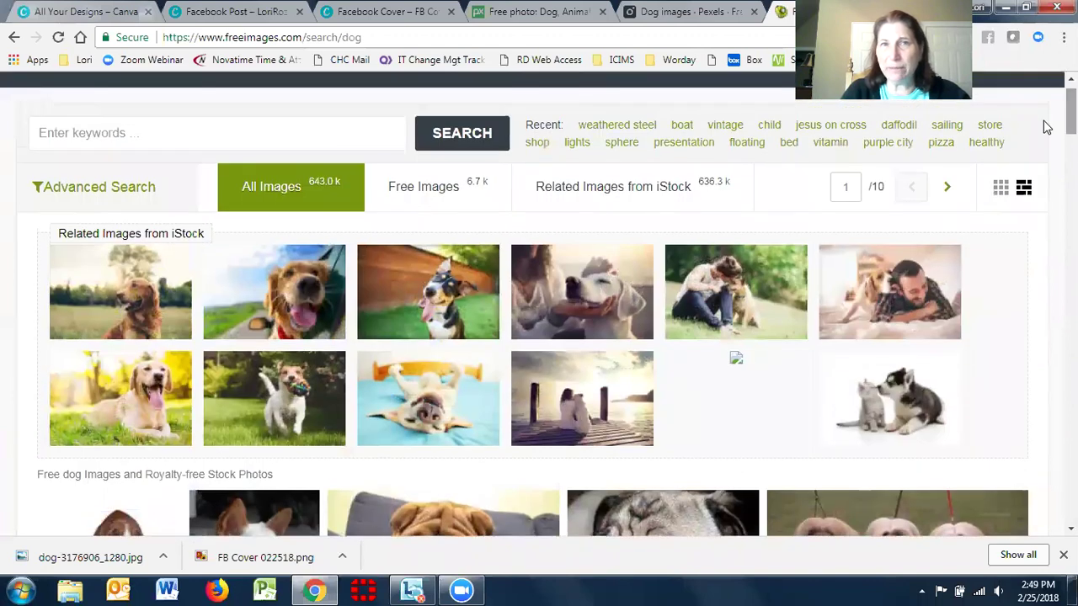
click(524, 13)
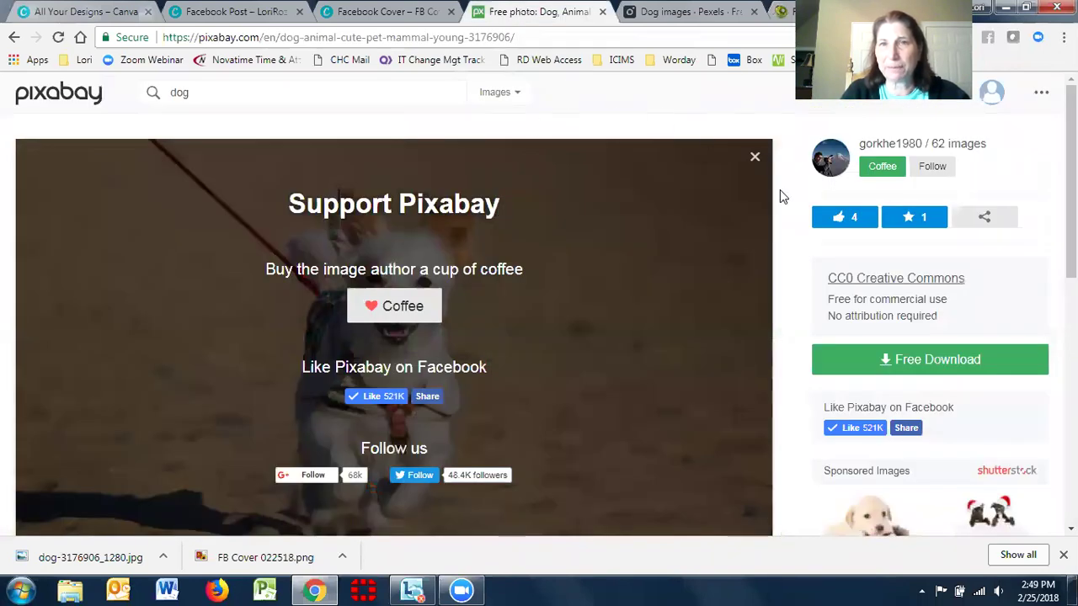
Step: Place the uploaded white dog photo on the design's upper part and enlarge it to fill
click(754, 158)
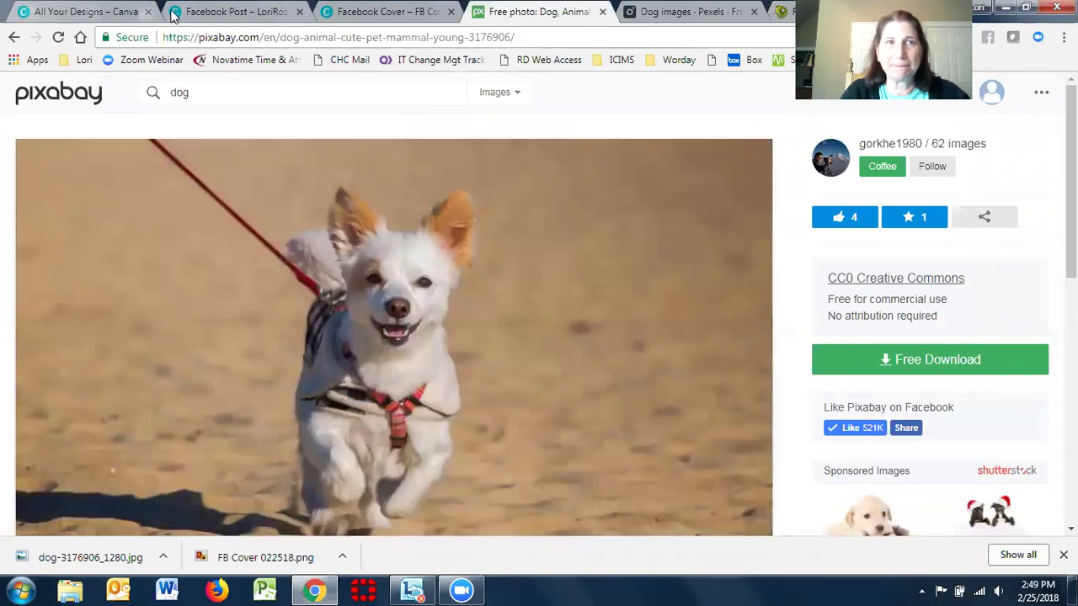
click(67, 10)
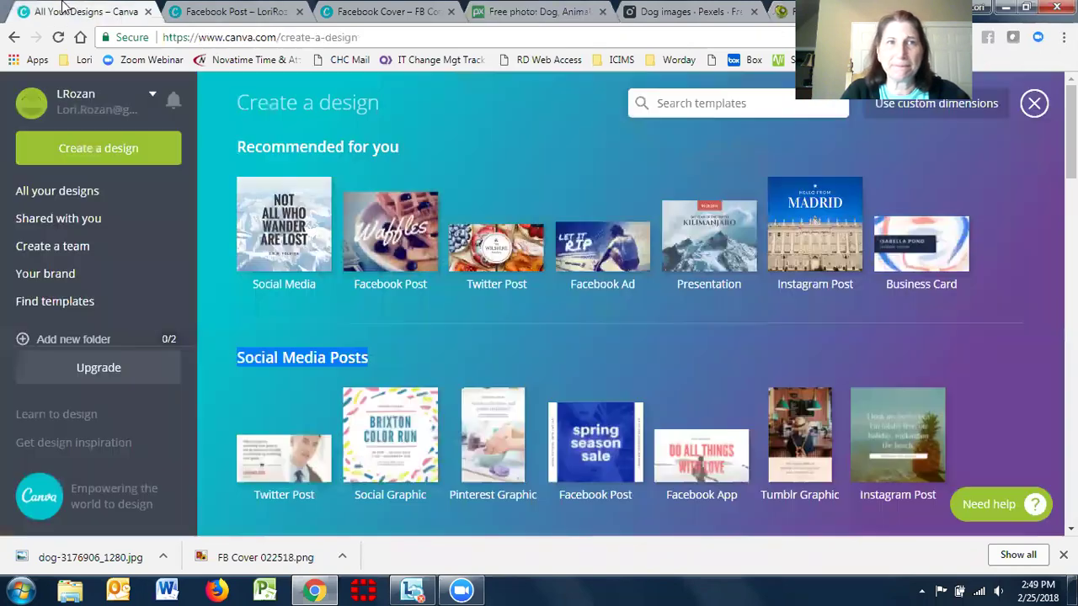
click(223, 12)
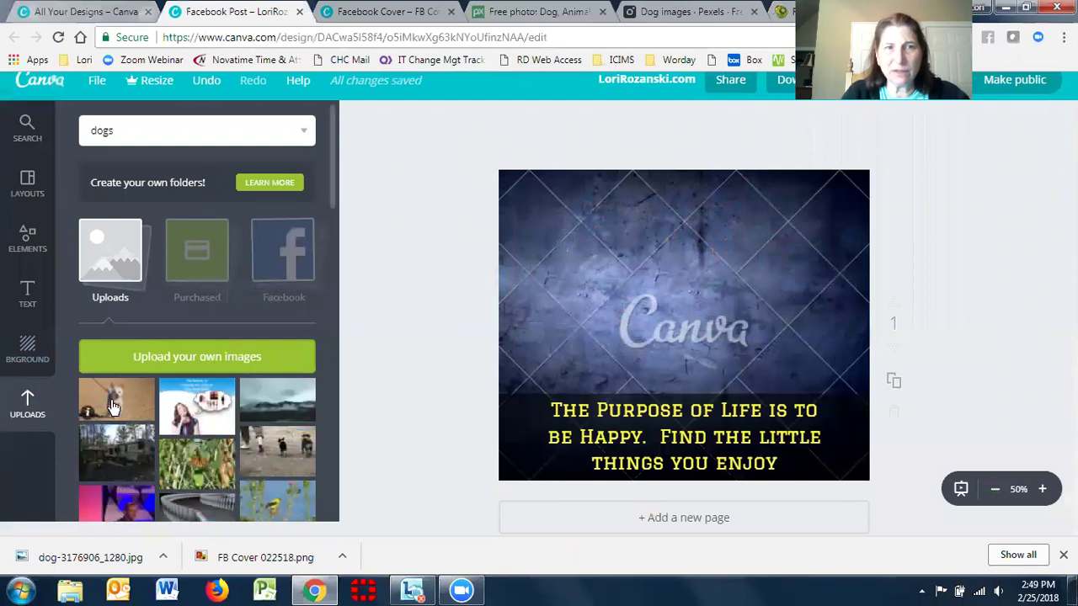
drag(114, 405, 647, 308)
drag(497, 192, 460, 160)
drag(852, 386, 872, 392)
click(980, 316)
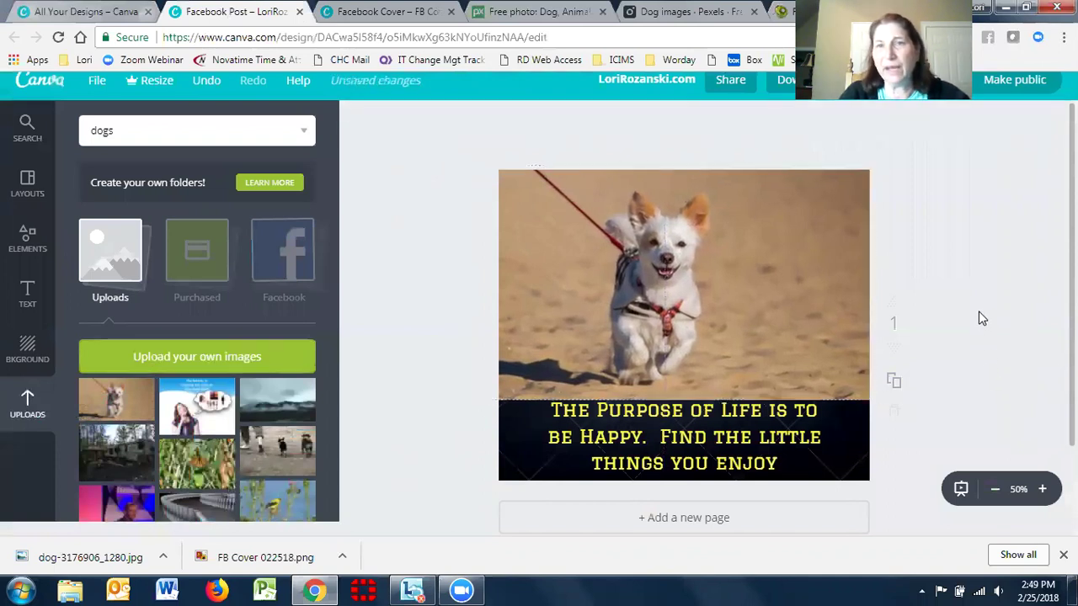
Step: Nudge the dog photo right with two Shift+Right steps
click(759, 267)
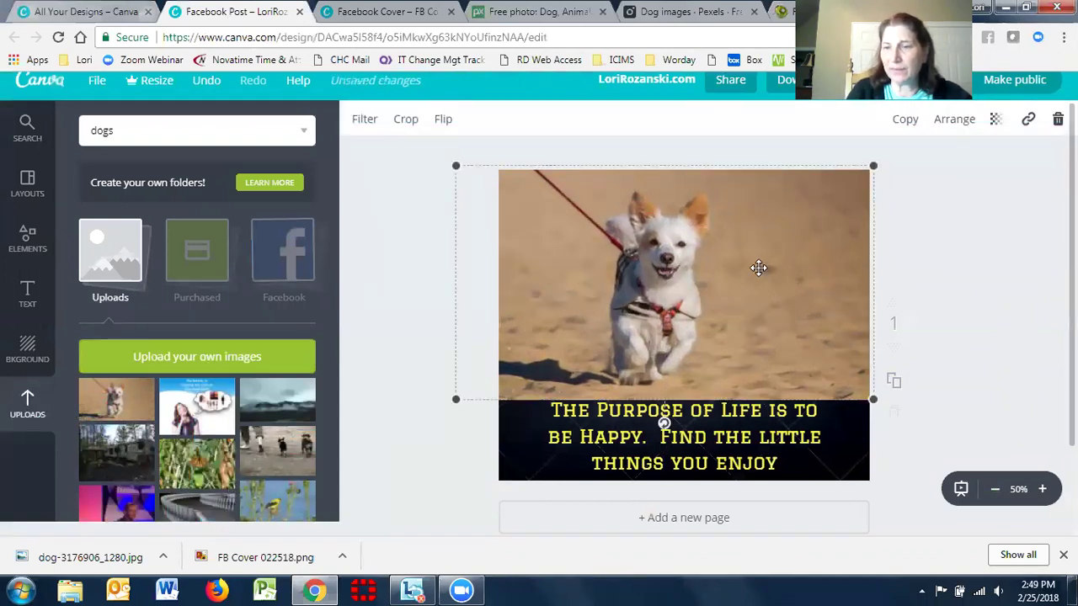
key(shift+Right)
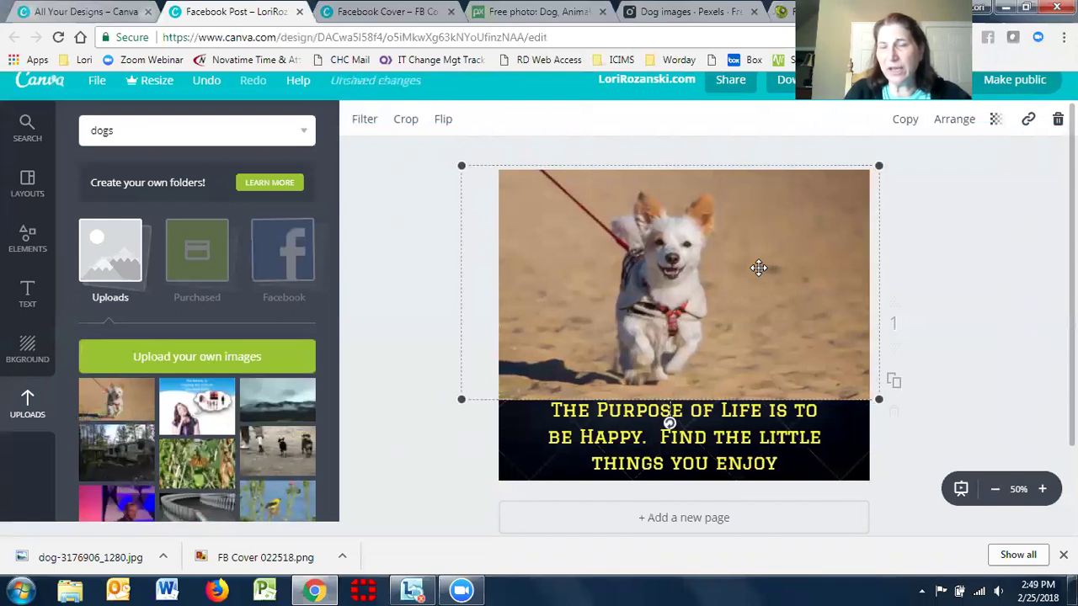
key(shift+Right)
key(shift+Right)
key(shift+Right)
key(shift+Right)
key(shift+Right)
key(shift+Right)
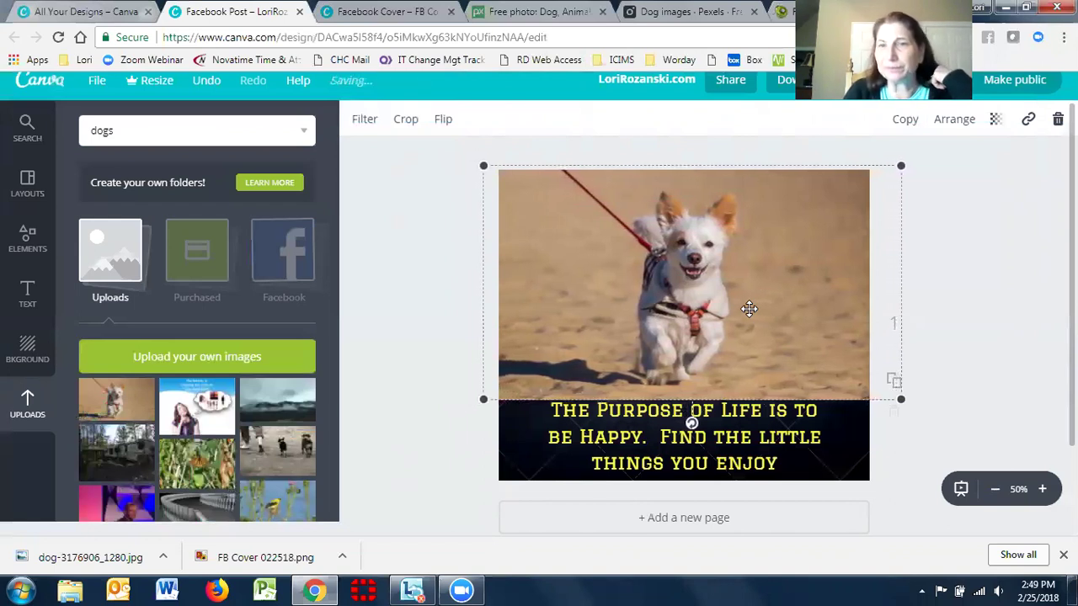
click(1005, 297)
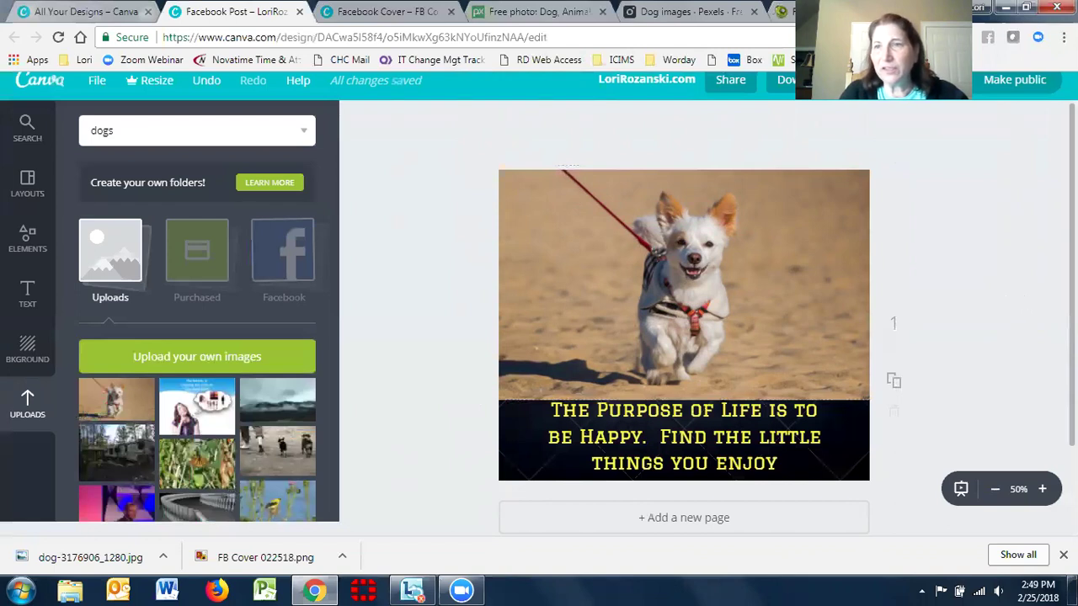
click(727, 84)
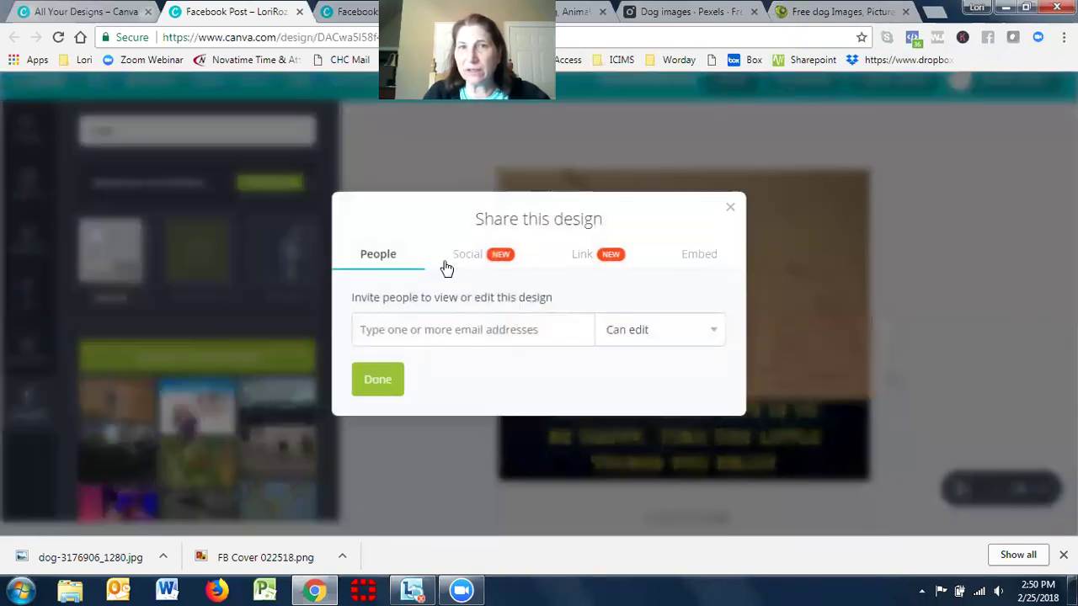
click(692, 261)
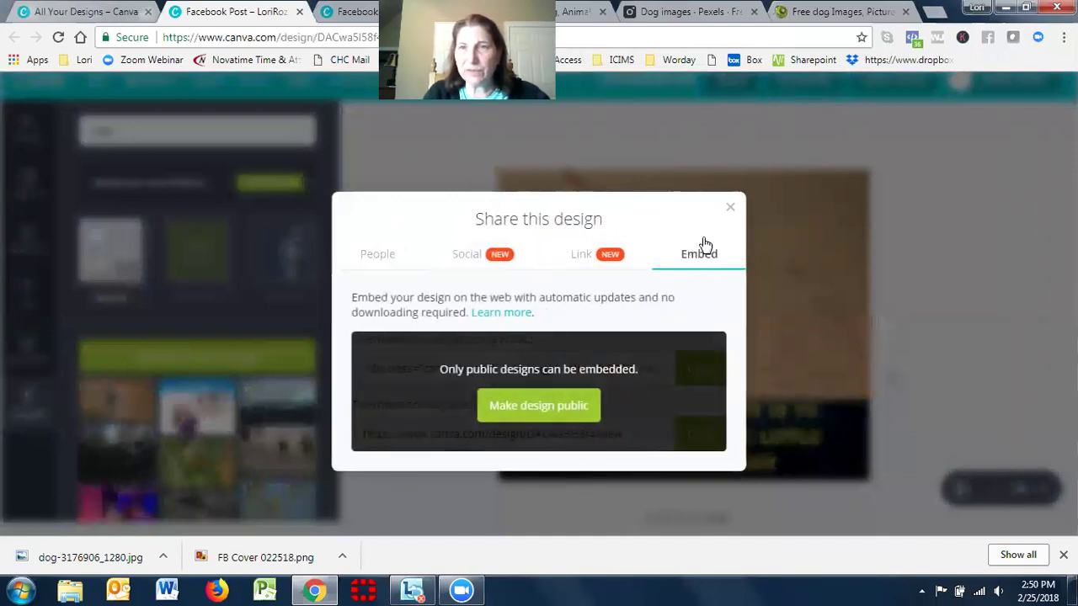
click(730, 208)
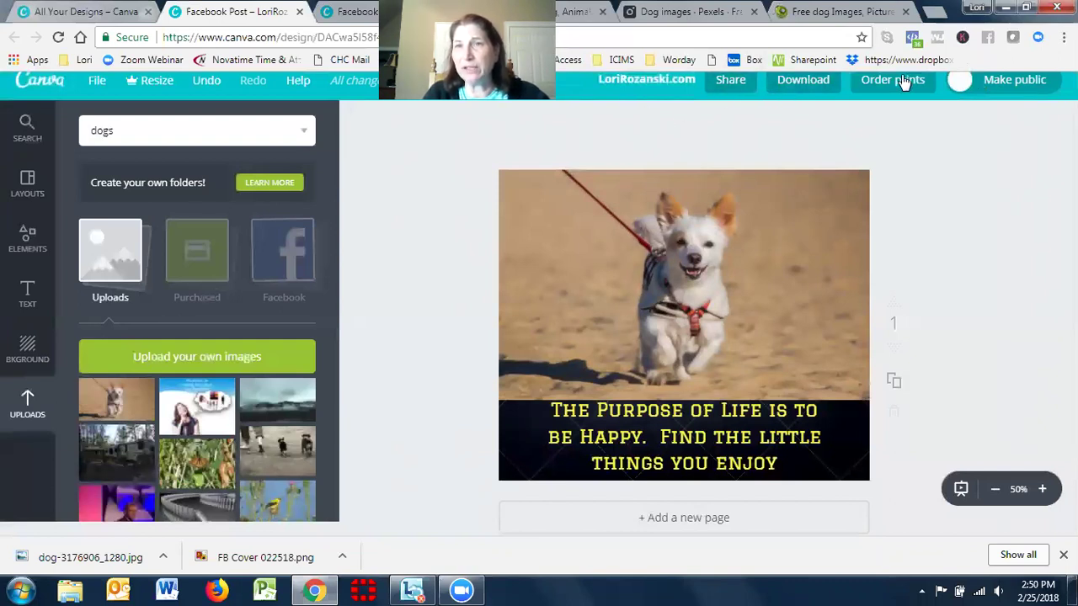
Step: Choose PNG (Recommended) as the file type in the Download options
click(803, 84)
click(894, 167)
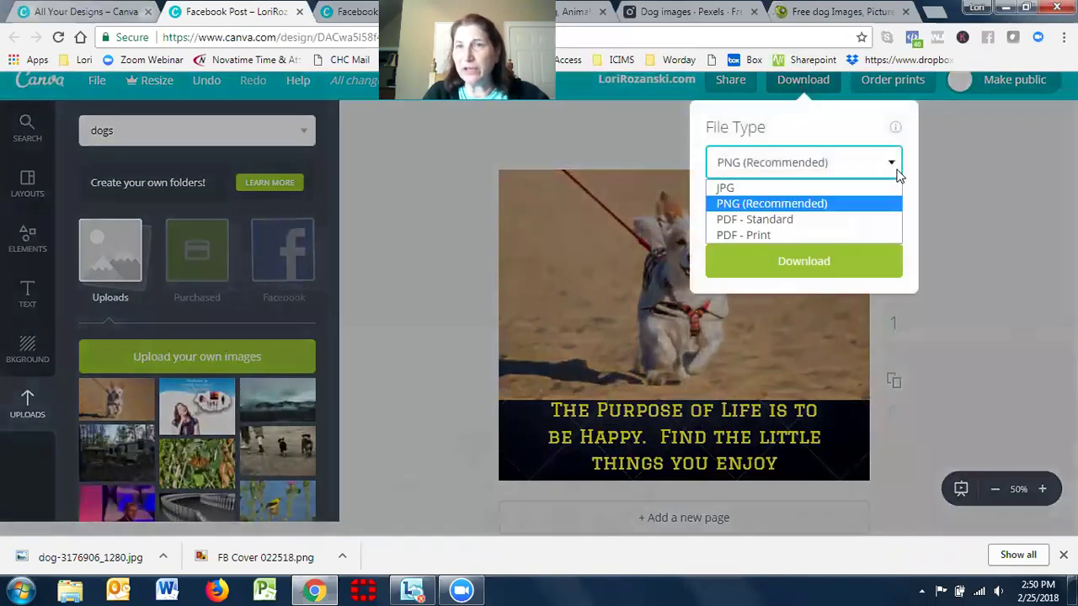
click(746, 204)
click(859, 168)
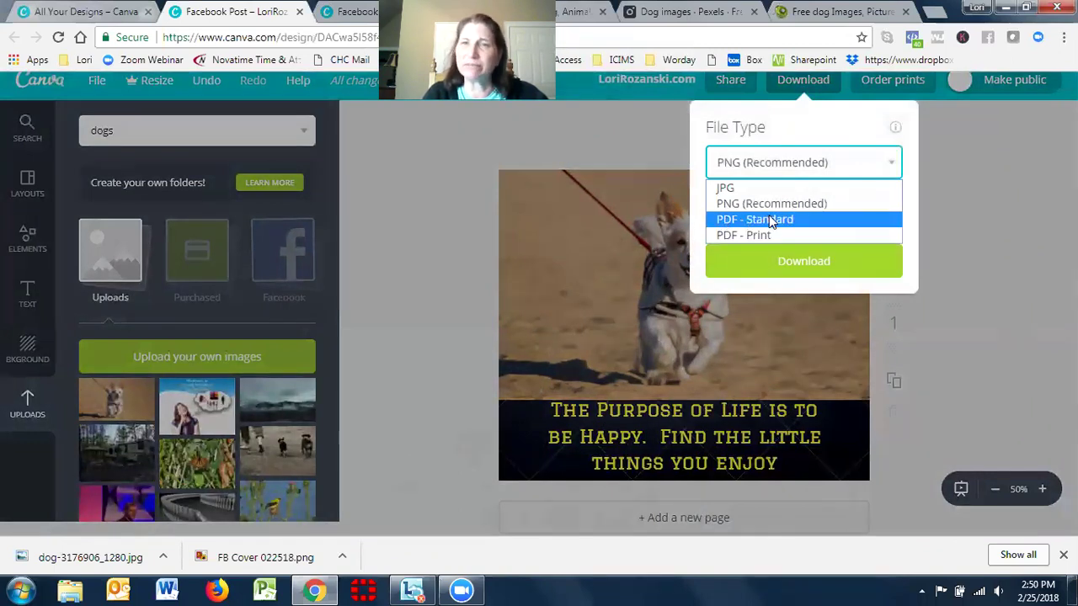
click(994, 240)
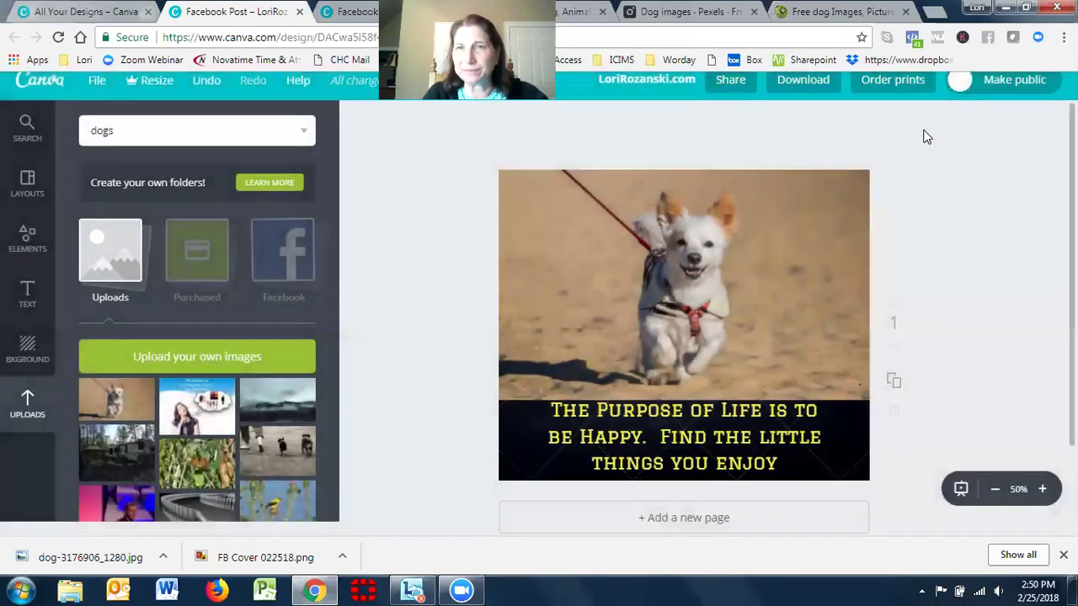
click(802, 79)
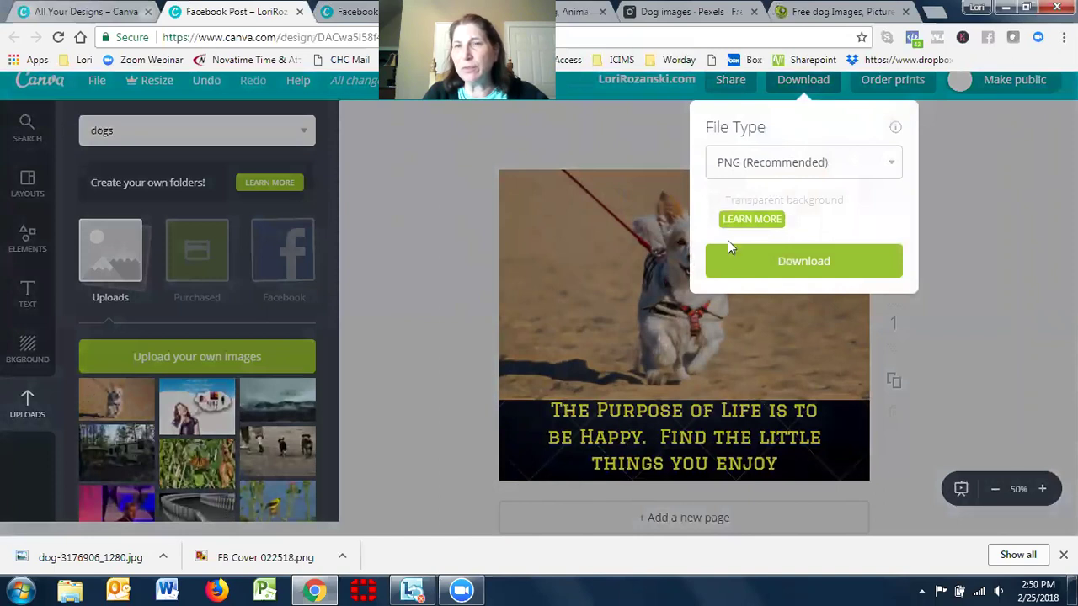
Step: Decline the $1 Wall Background purchase and drag the dog photo left to expose it
click(794, 269)
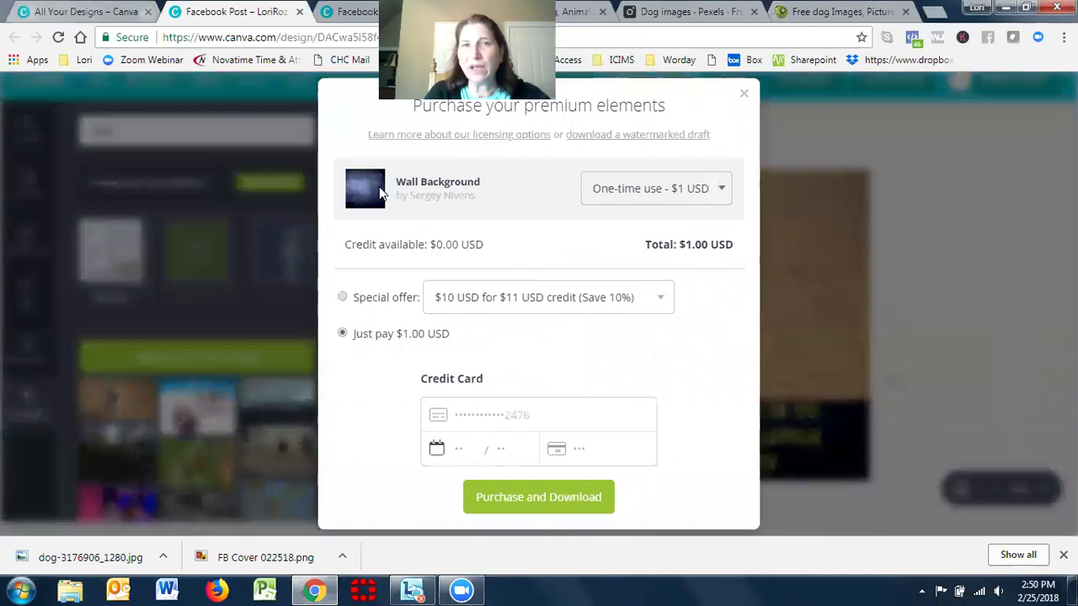
click(722, 189)
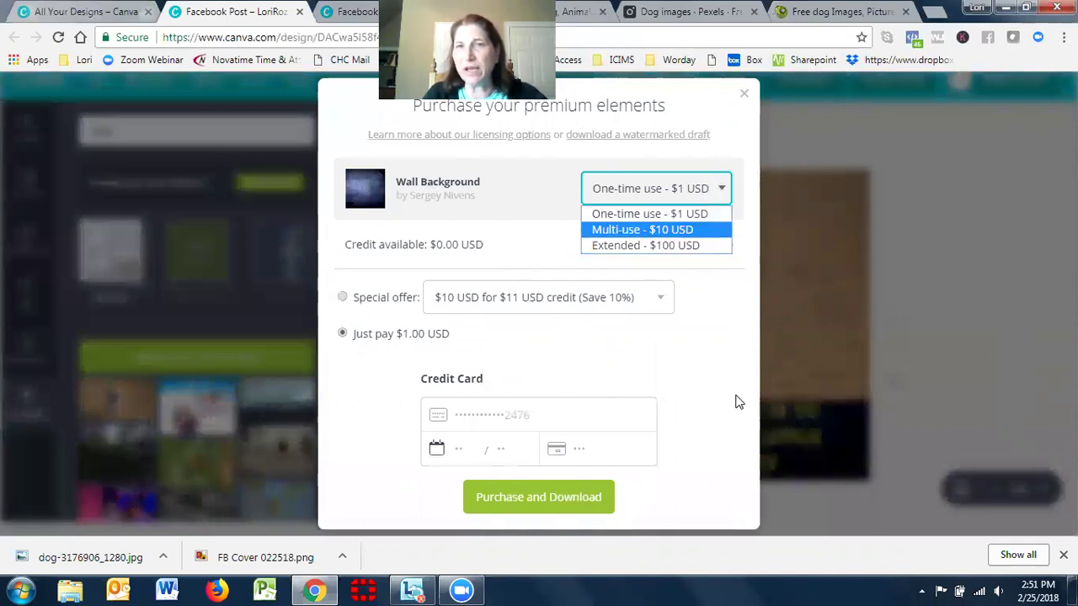
click(686, 408)
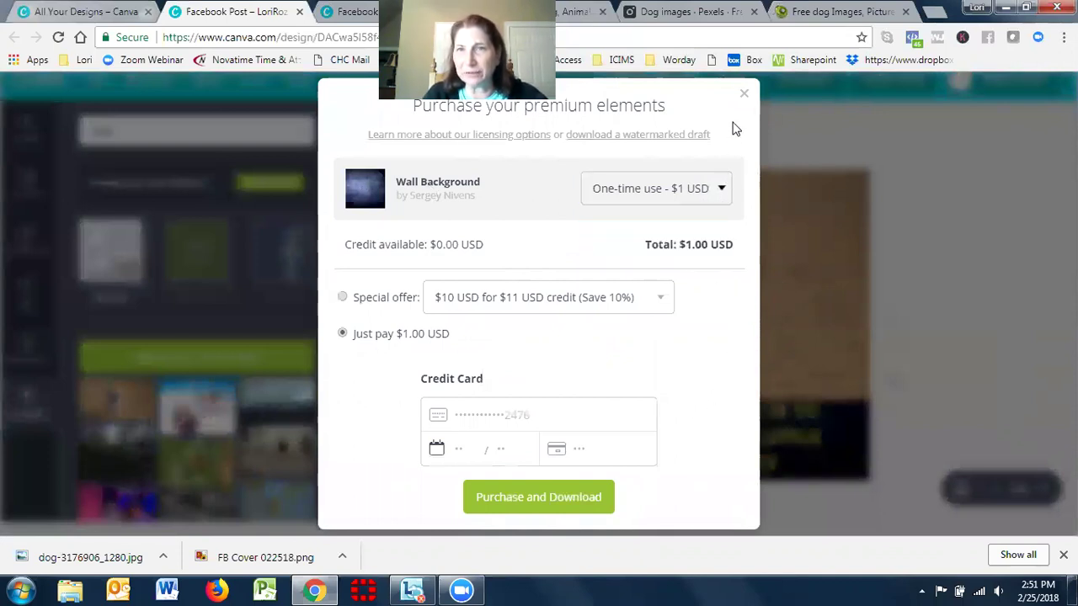
click(884, 240)
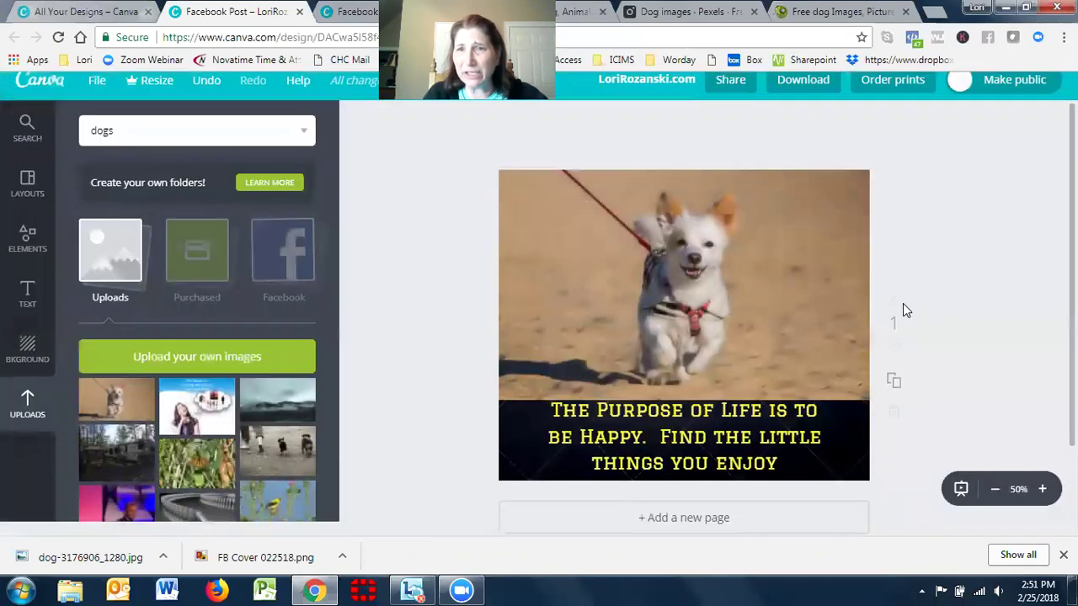
drag(779, 272, 543, 316)
Step: Delete the paid wall background and move the dog photo back to the top
click(801, 243)
key(Delete)
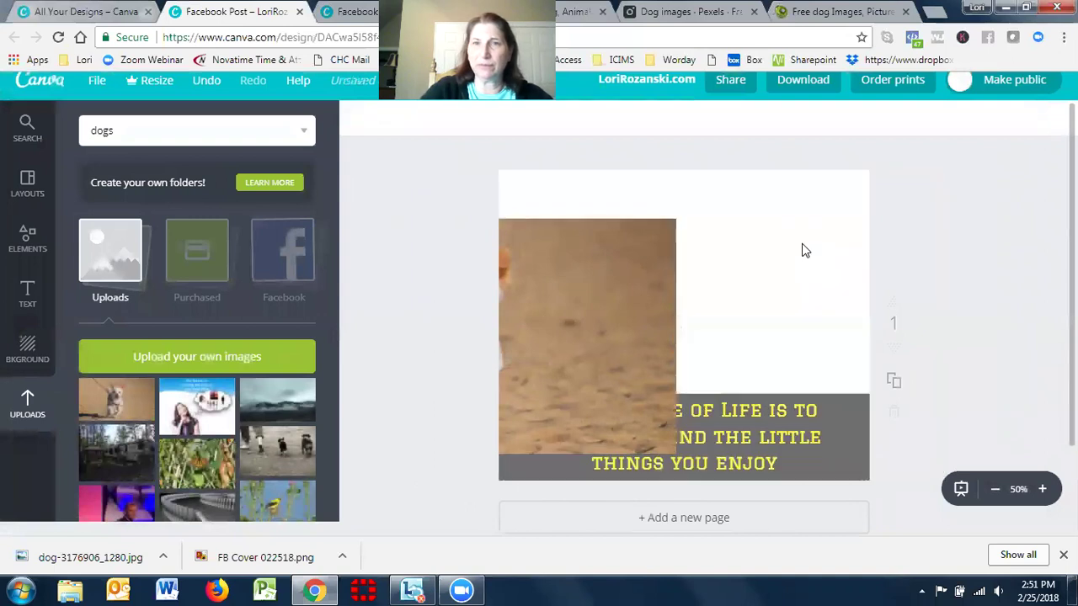
drag(634, 289, 830, 236)
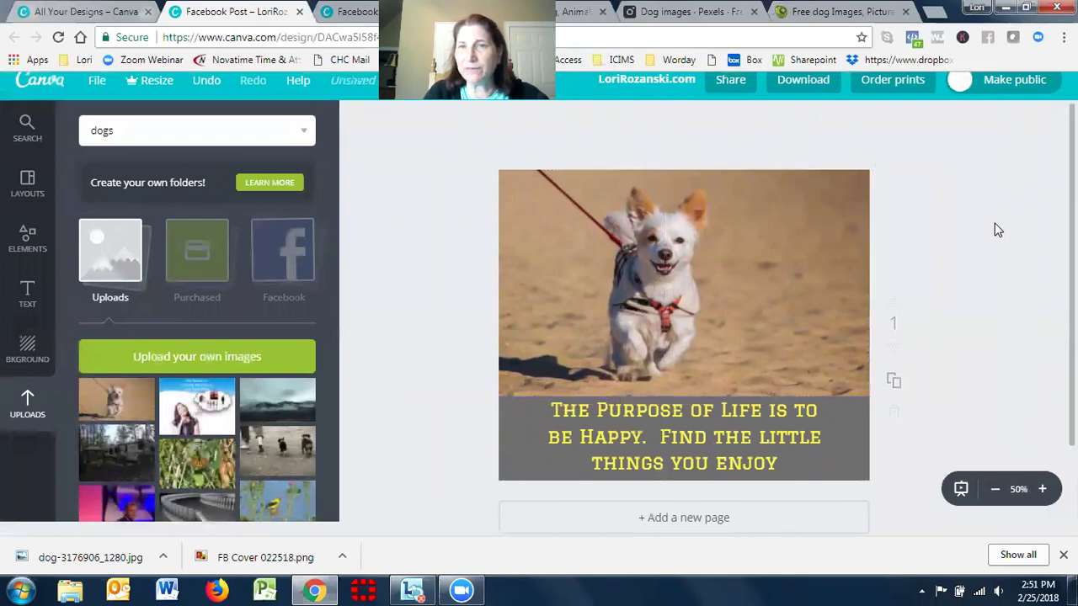
Step: Darken the quote band by raising its transparency from 63 to 75
click(840, 437)
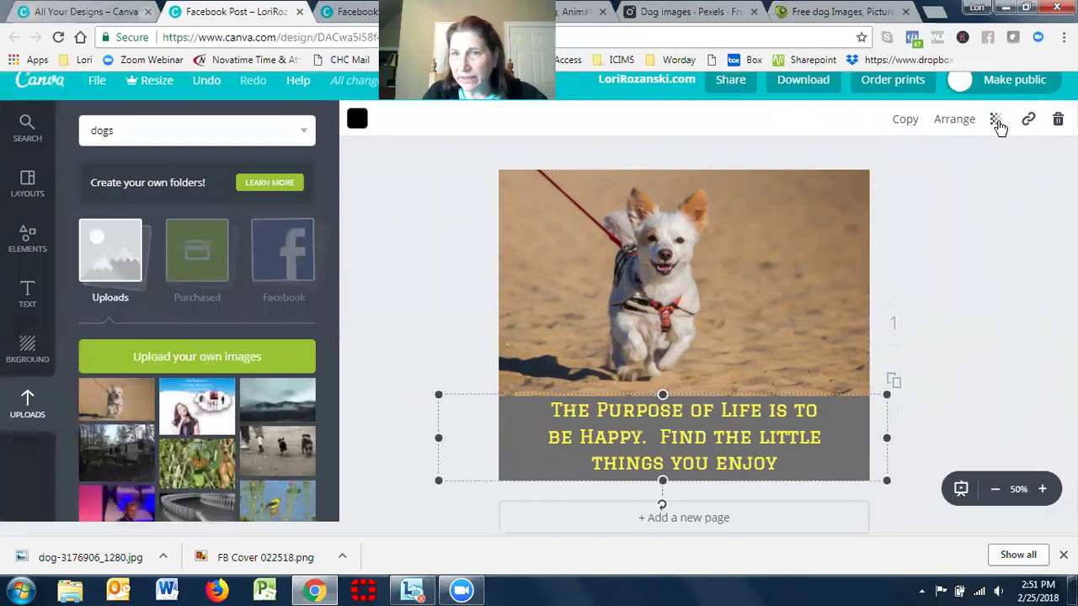
click(997, 124)
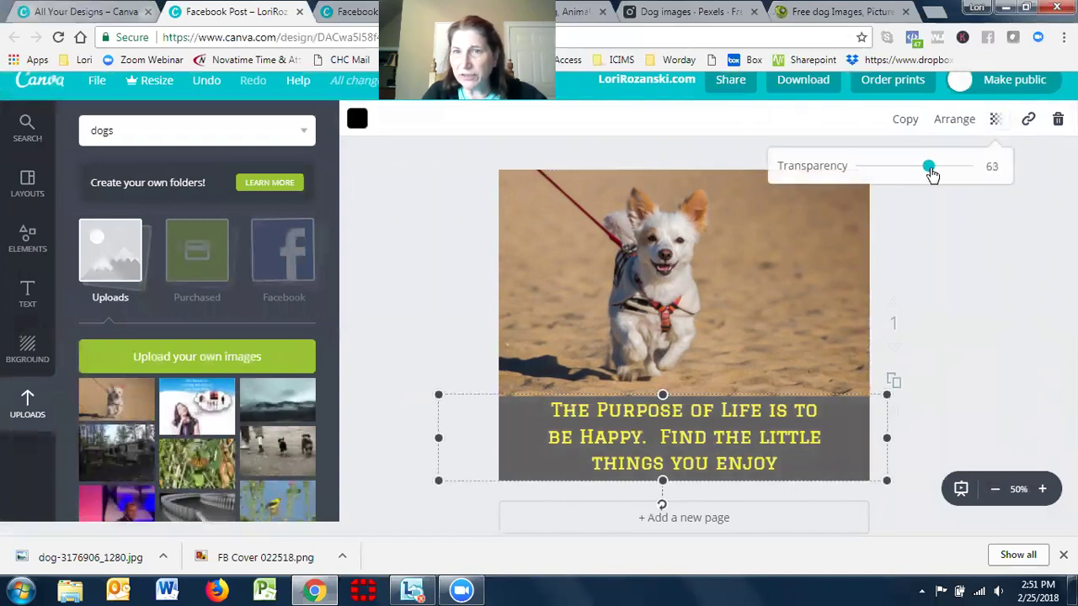
drag(931, 174, 943, 173)
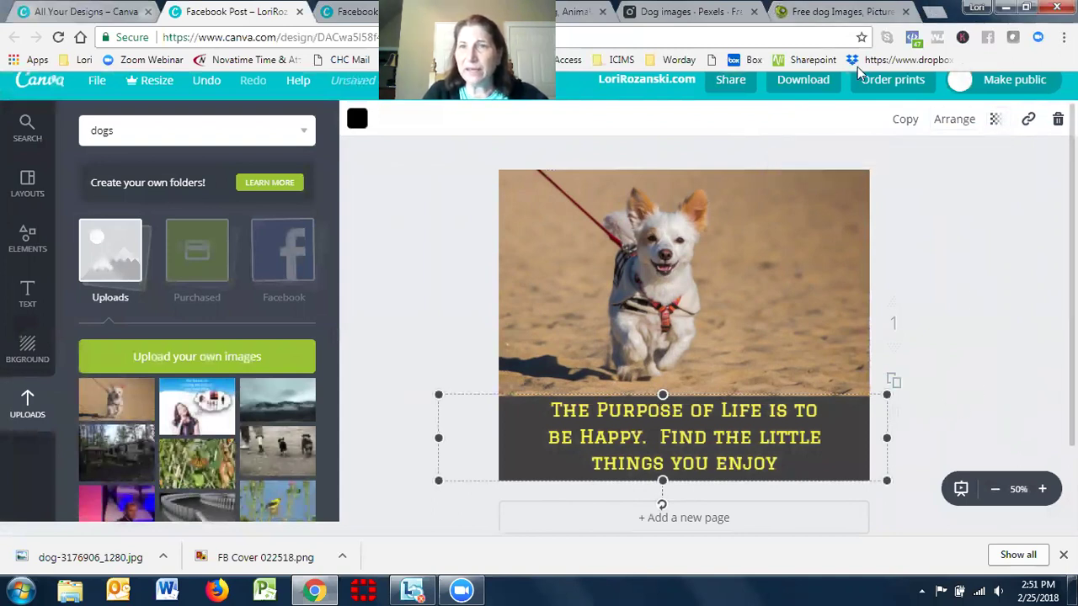
Step: Download the dog quote post as a PNG image, LoriRozanski.com.png
click(801, 80)
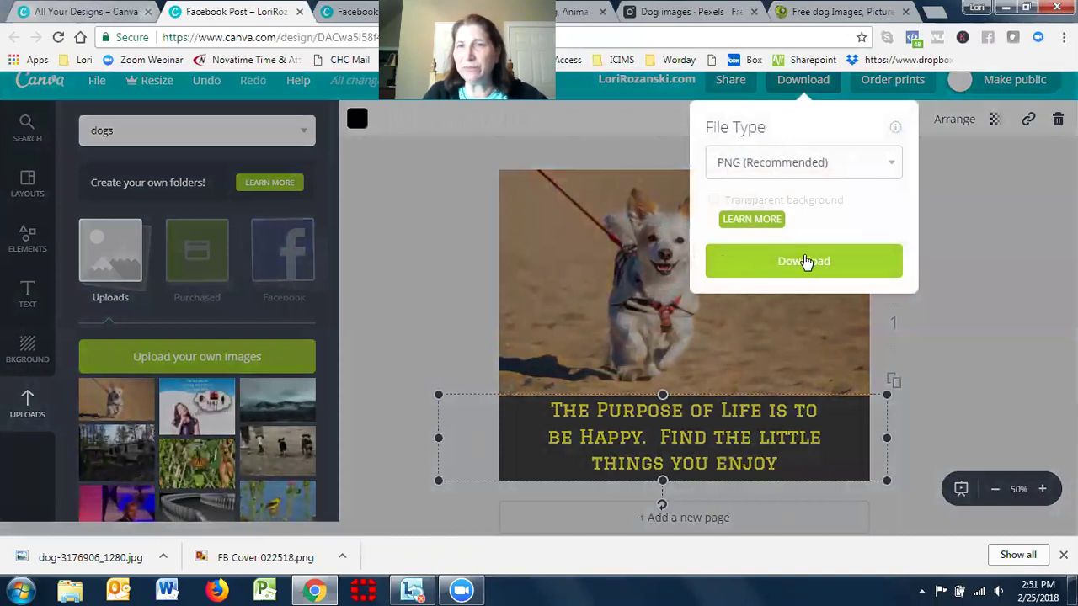
click(803, 263)
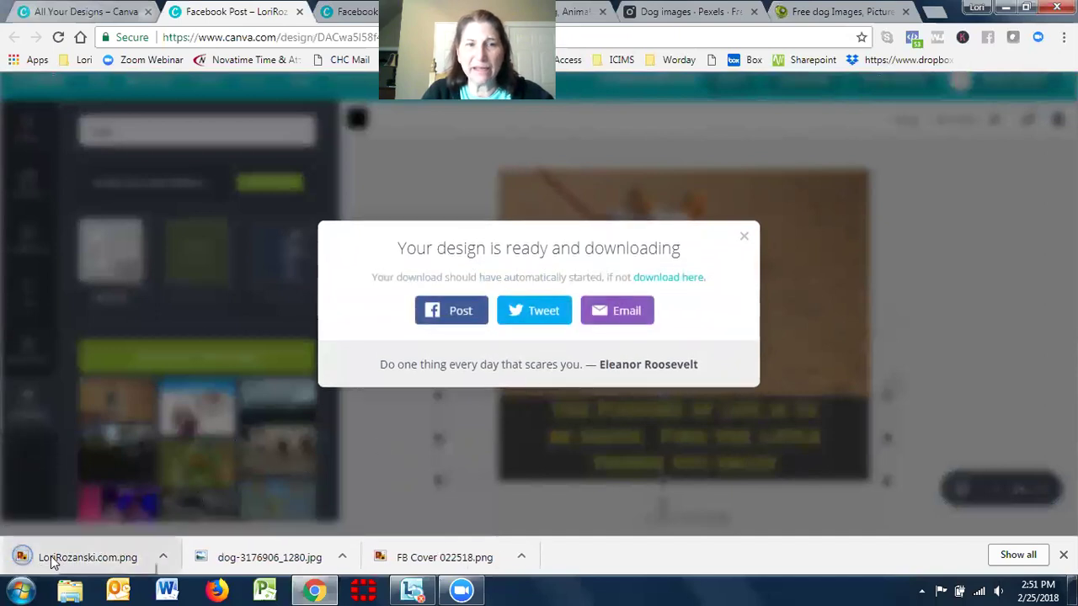
Step: Preview the downloaded 940 × 788 PNG and confirm it is in Explorer's Downloads folder
click(66, 561)
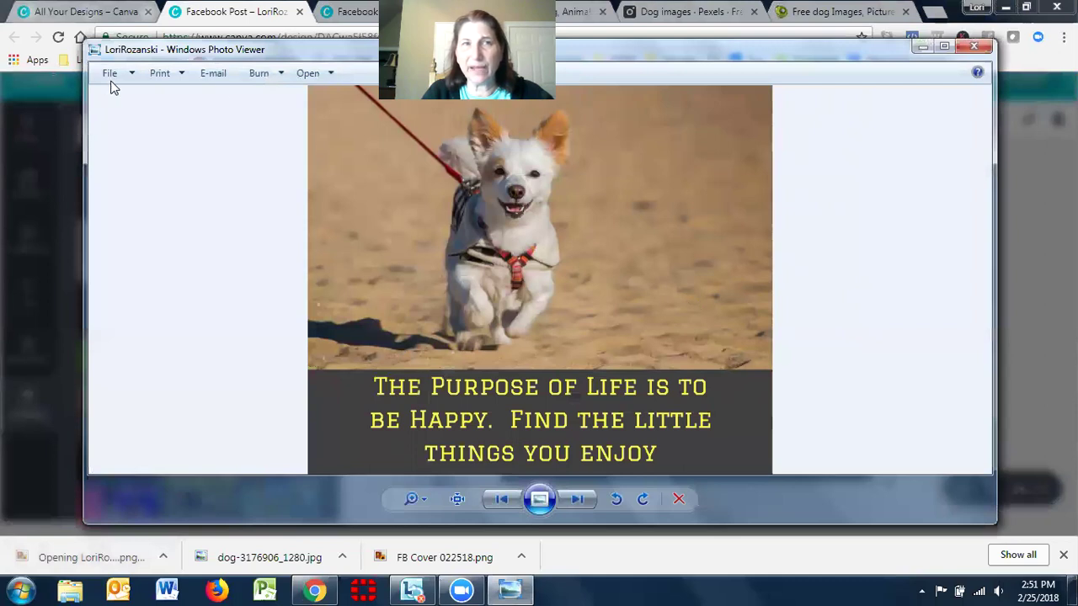
click(974, 45)
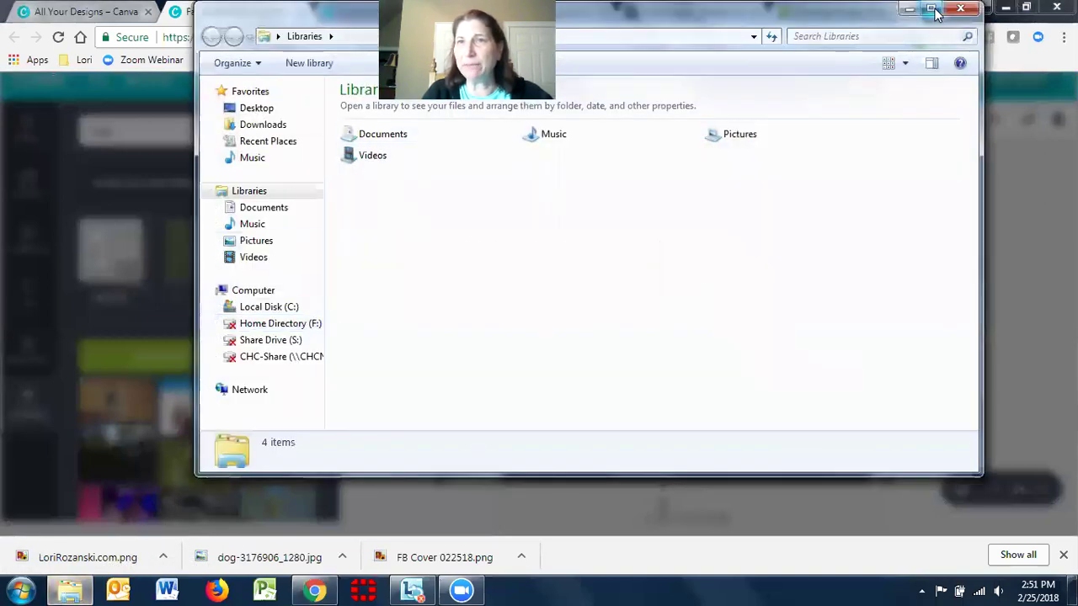
click(932, 10)
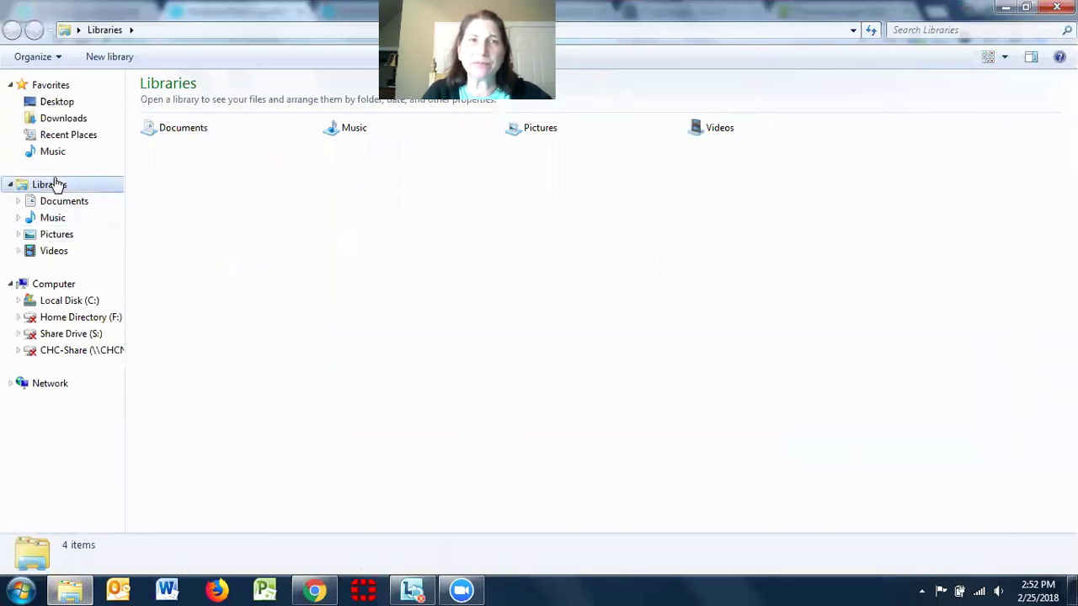
click(54, 123)
double_click(724, 255)
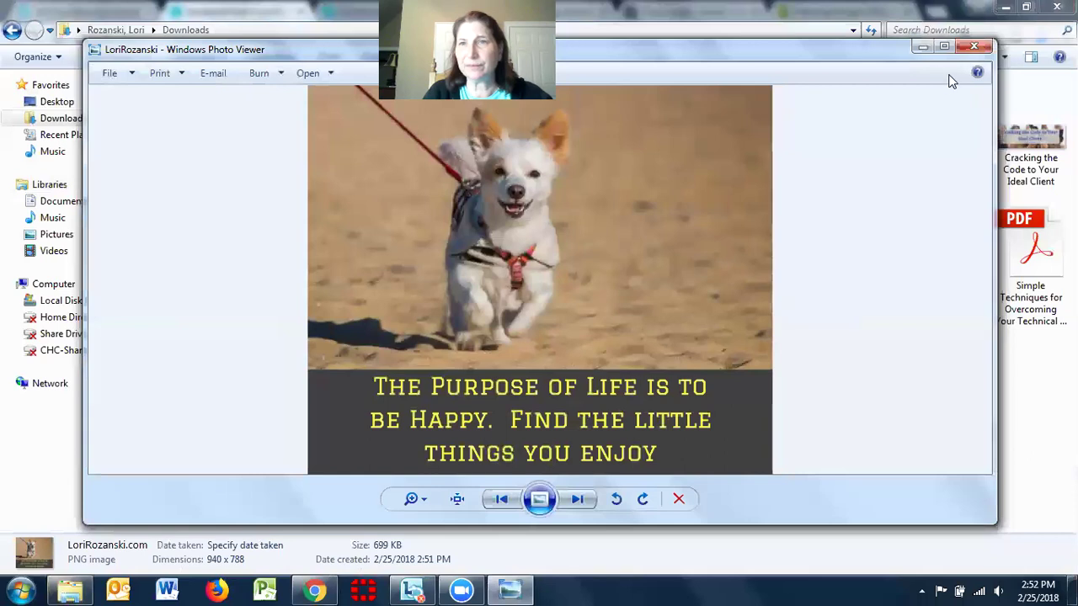
click(973, 46)
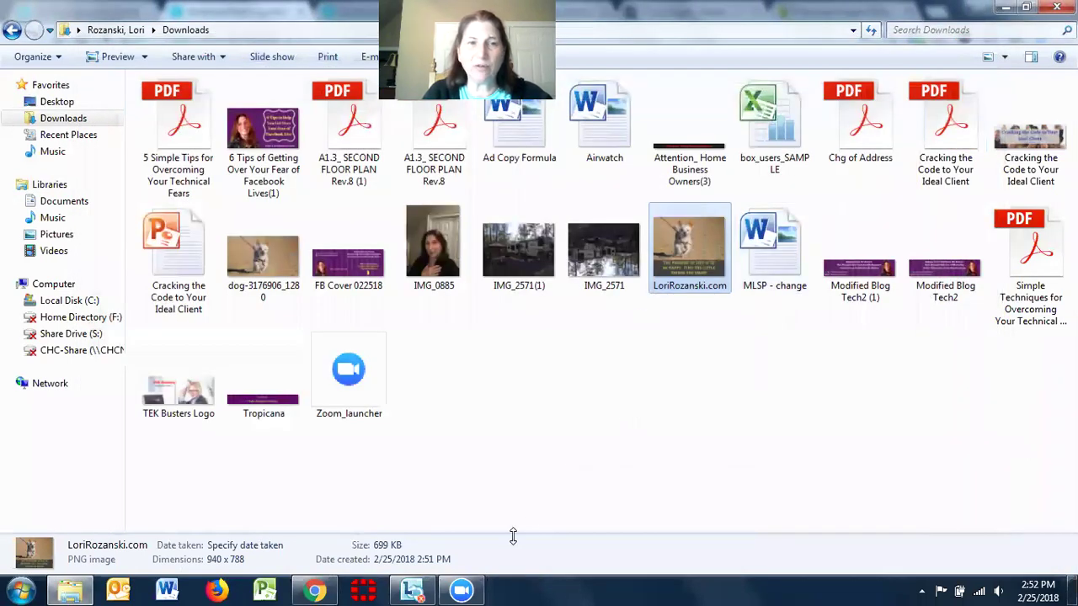
click(1004, 7)
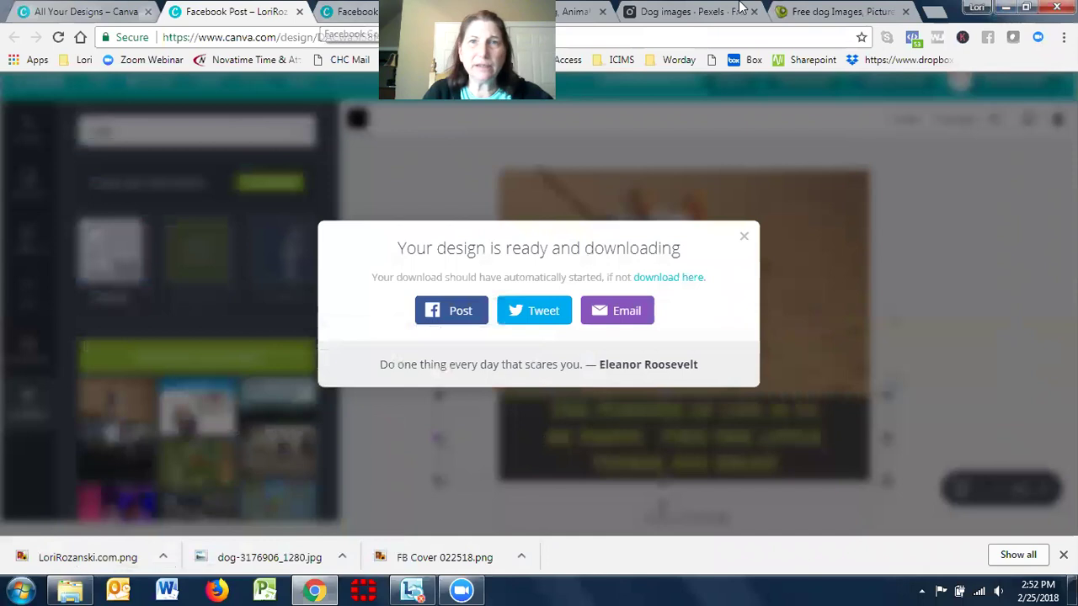
Step: Load facebook.com in a new browser tab
click(926, 16)
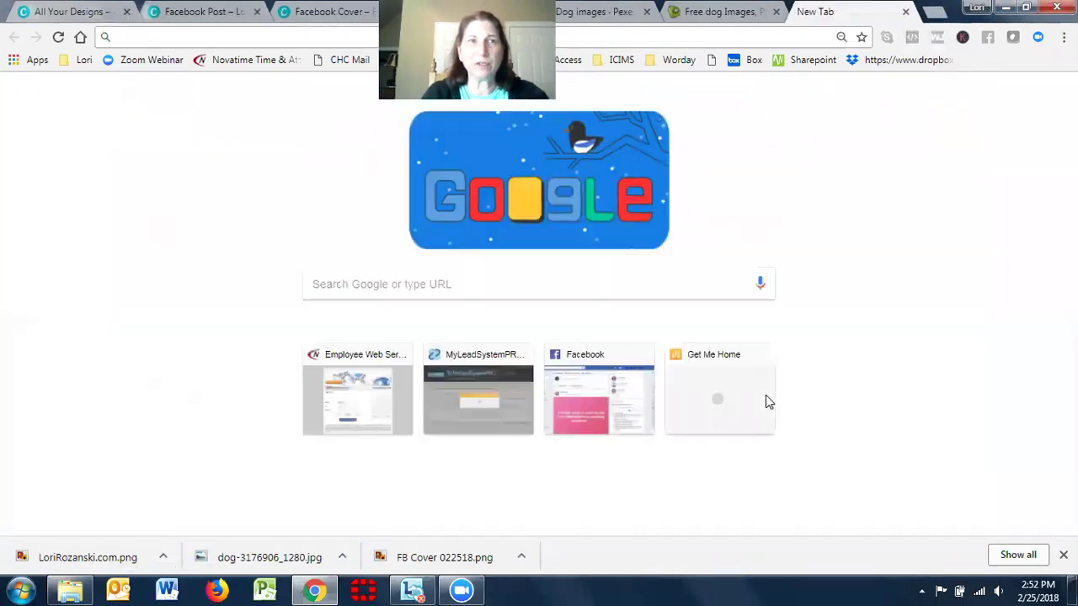
text(facebook.com)
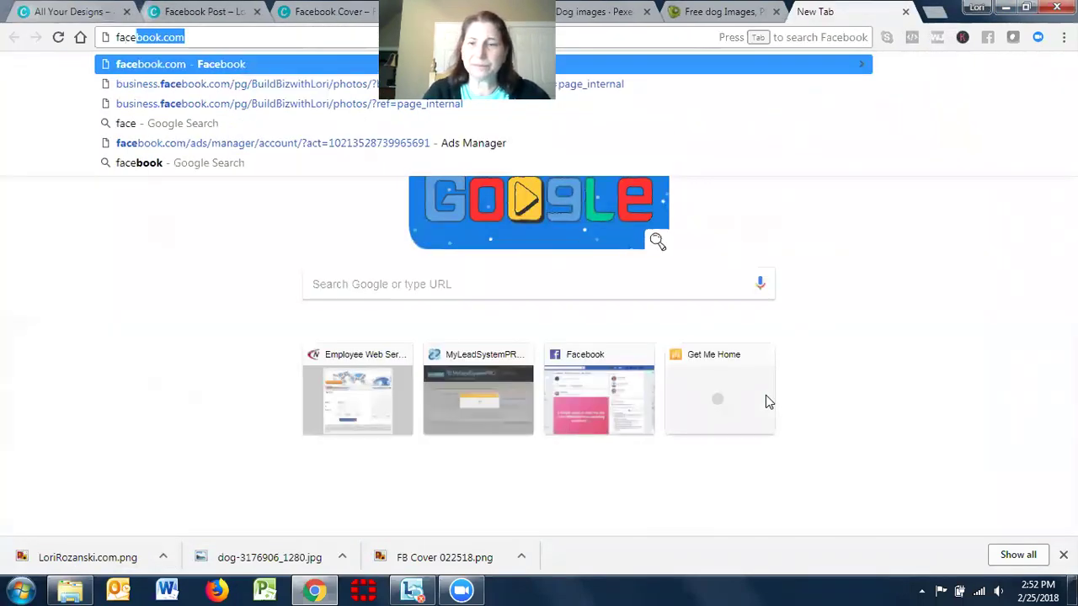
key(Return)
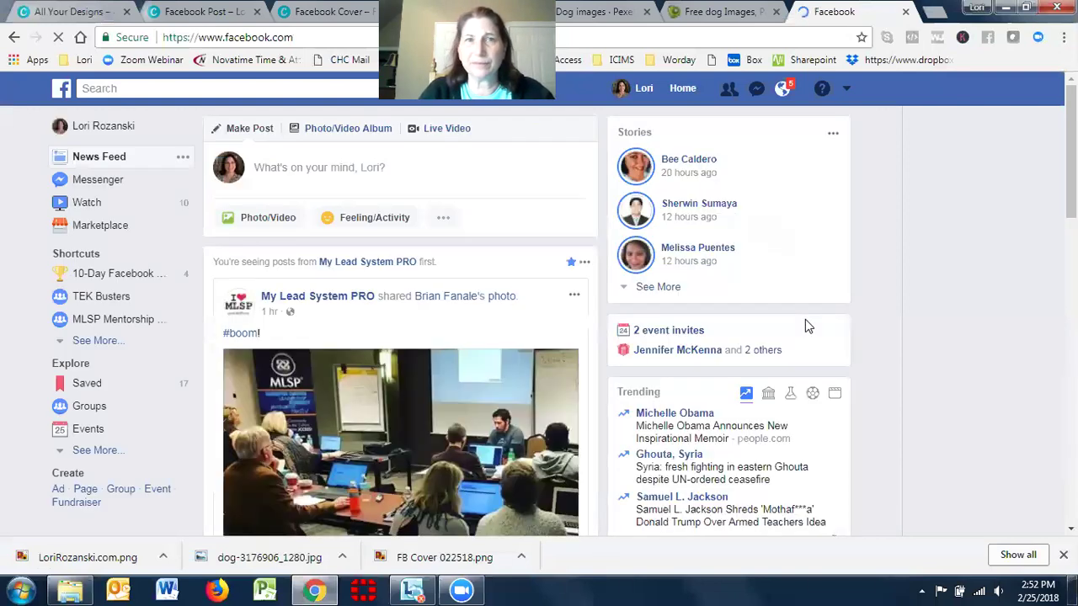
Step: Go to the business Page through Manage Pages and begin a new post
click(846, 88)
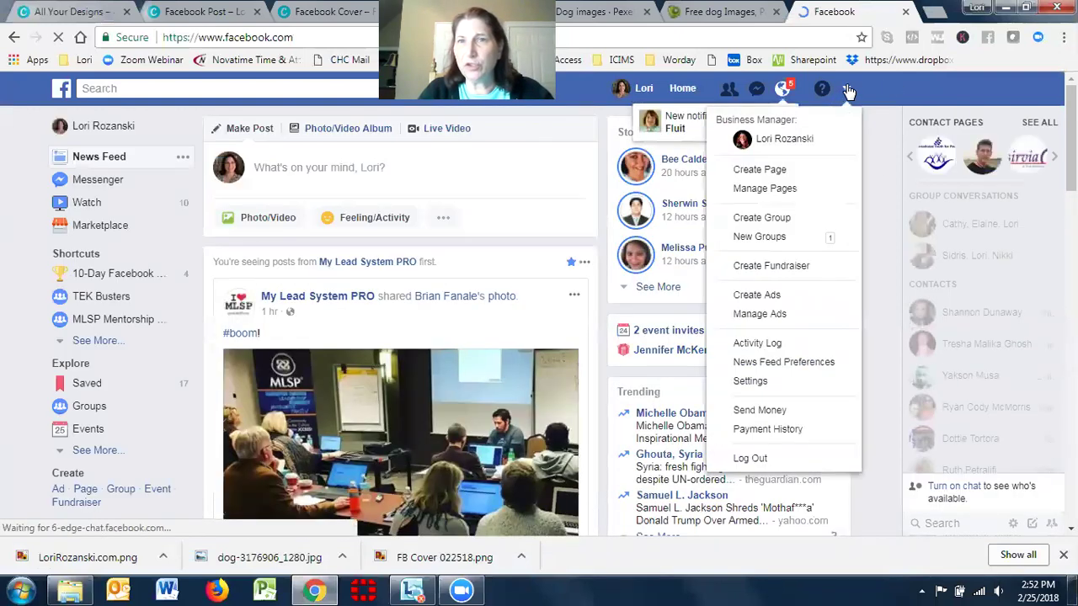
click(757, 190)
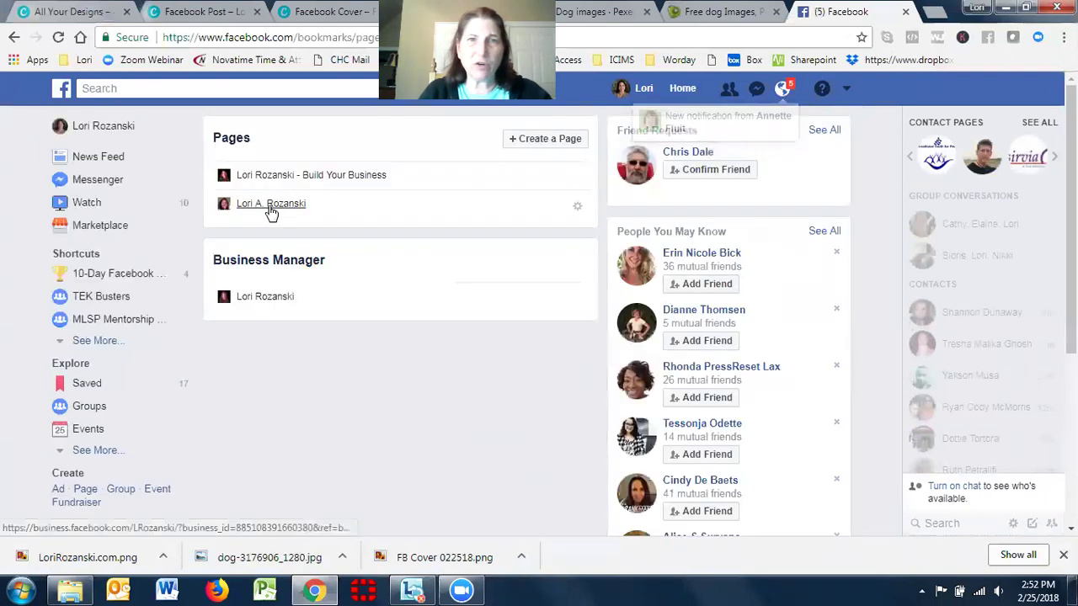
click(272, 206)
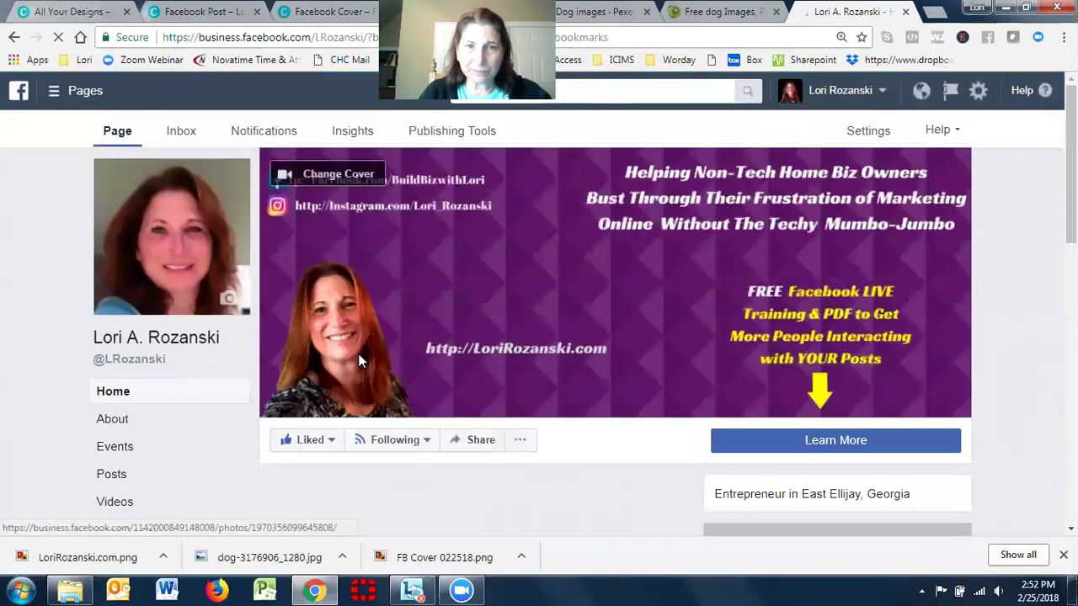
scroll(659, 228, down, 3)
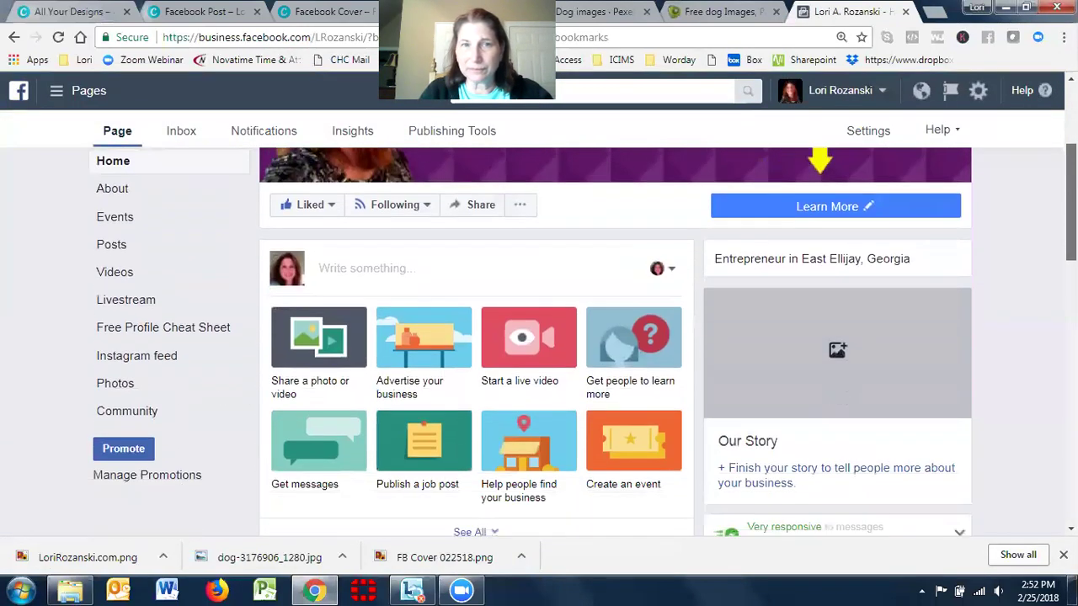
click(343, 268)
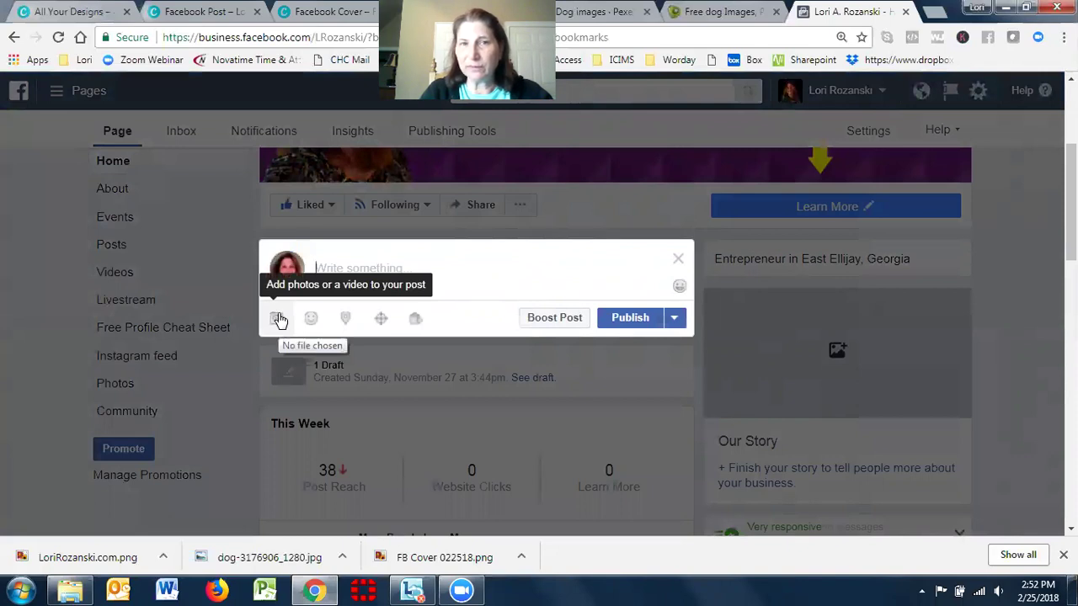
Step: Attach the LoriRozanski.com dog quote PNG from Downloads as a photo in the Page post
click(278, 323)
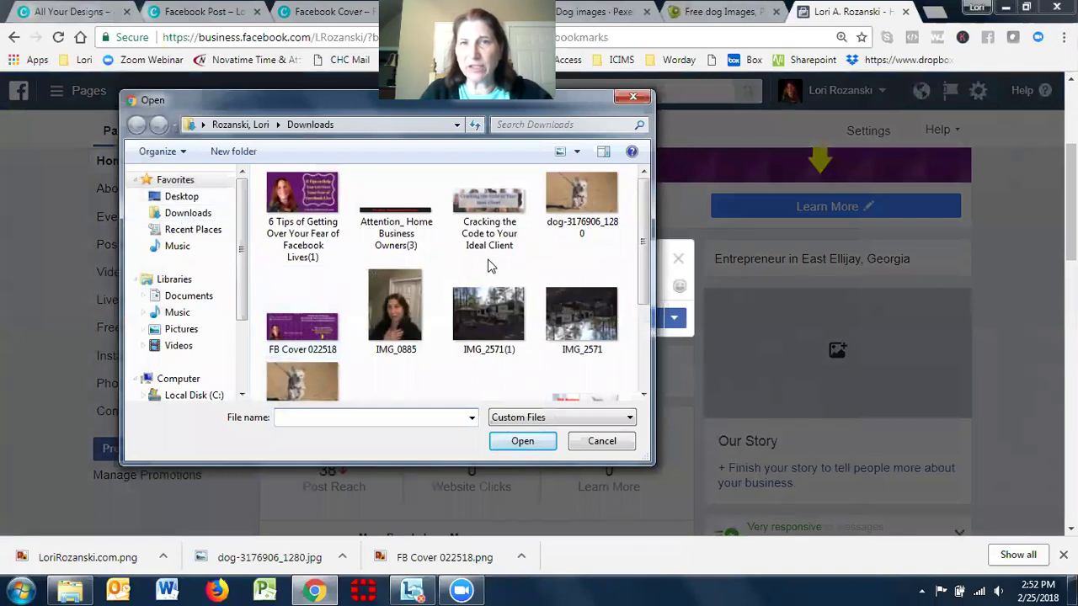
scroll(573, 371, down, 2)
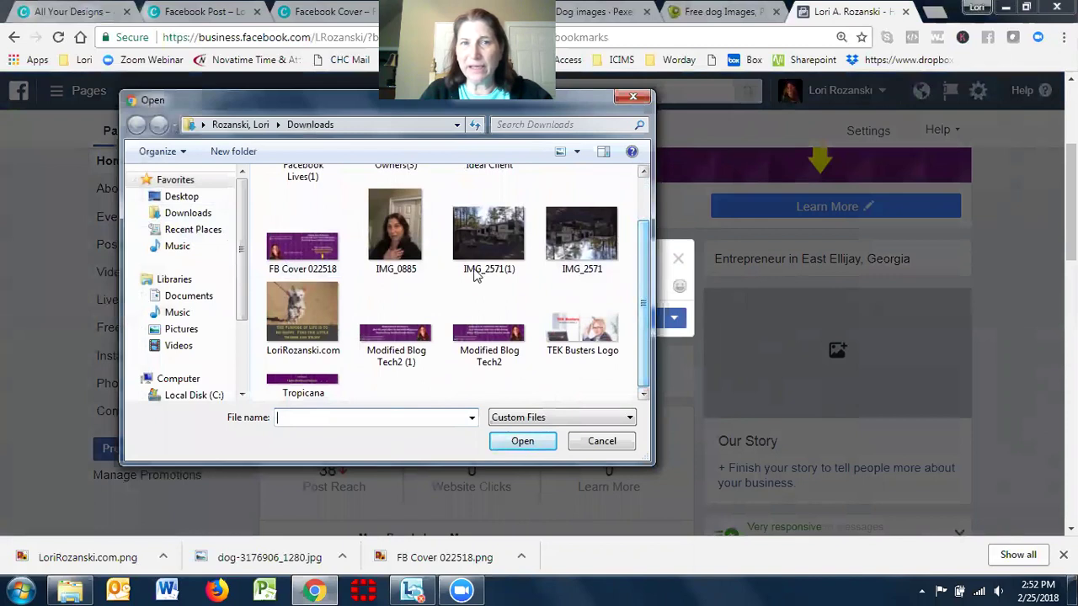
click(293, 299)
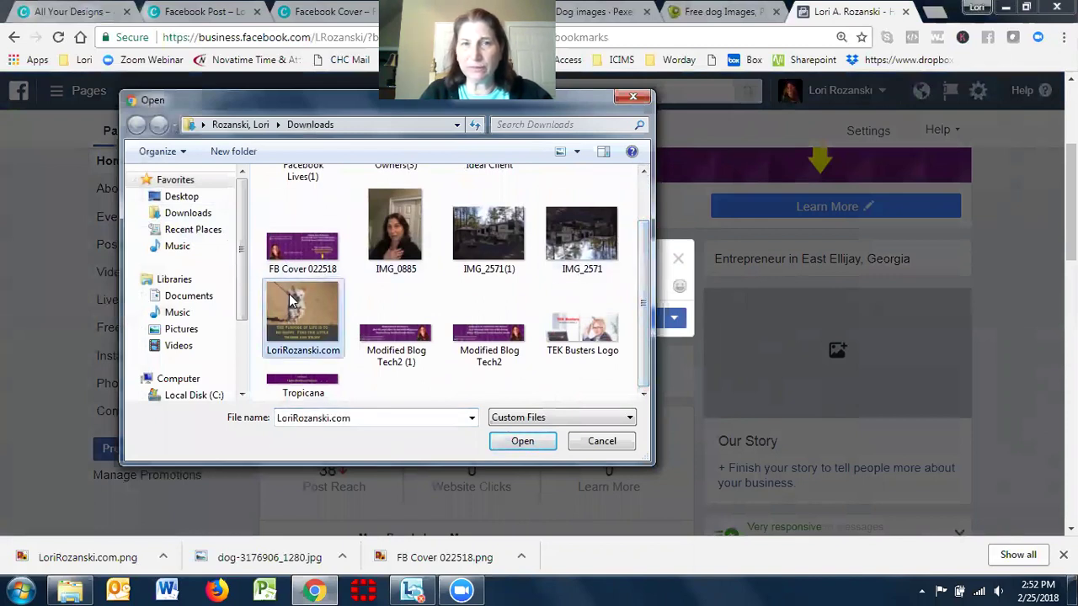
click(523, 443)
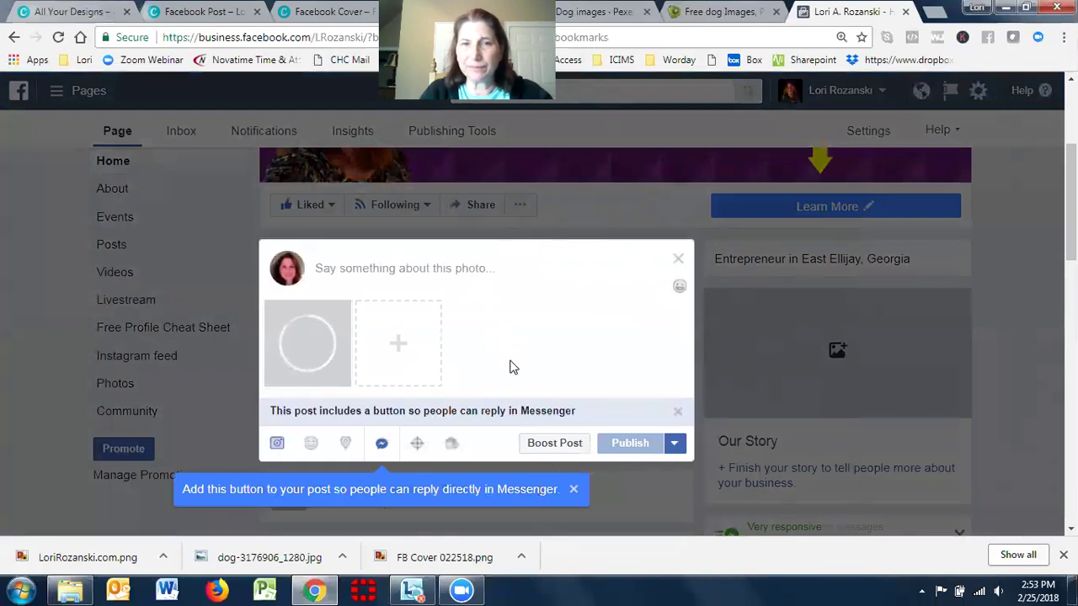
Step: Remove the Messenger reply button and write a caption praising Canva
click(381, 444)
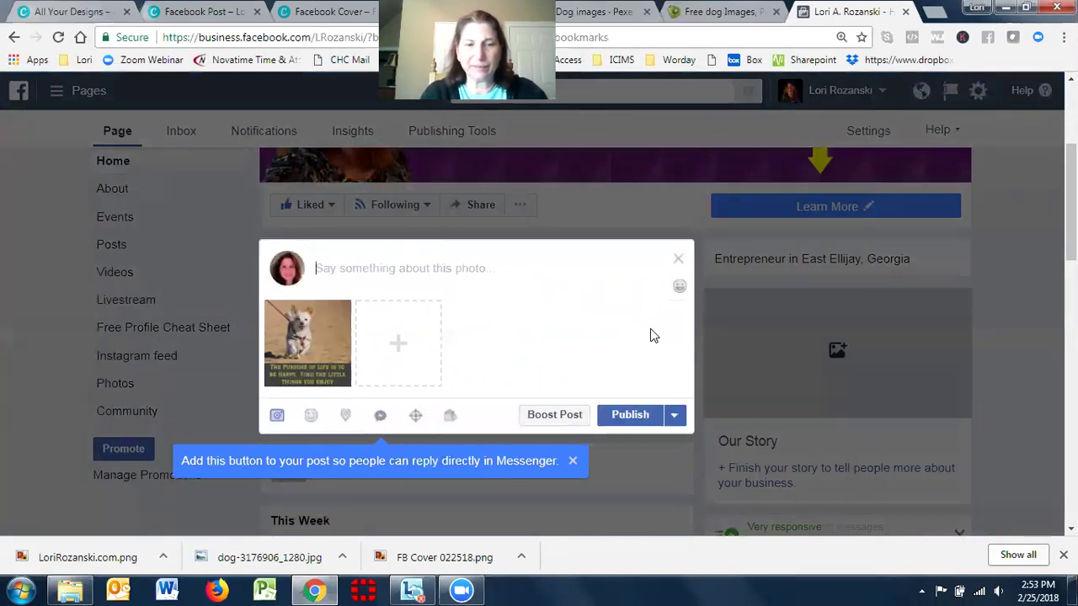
text(Thiws)
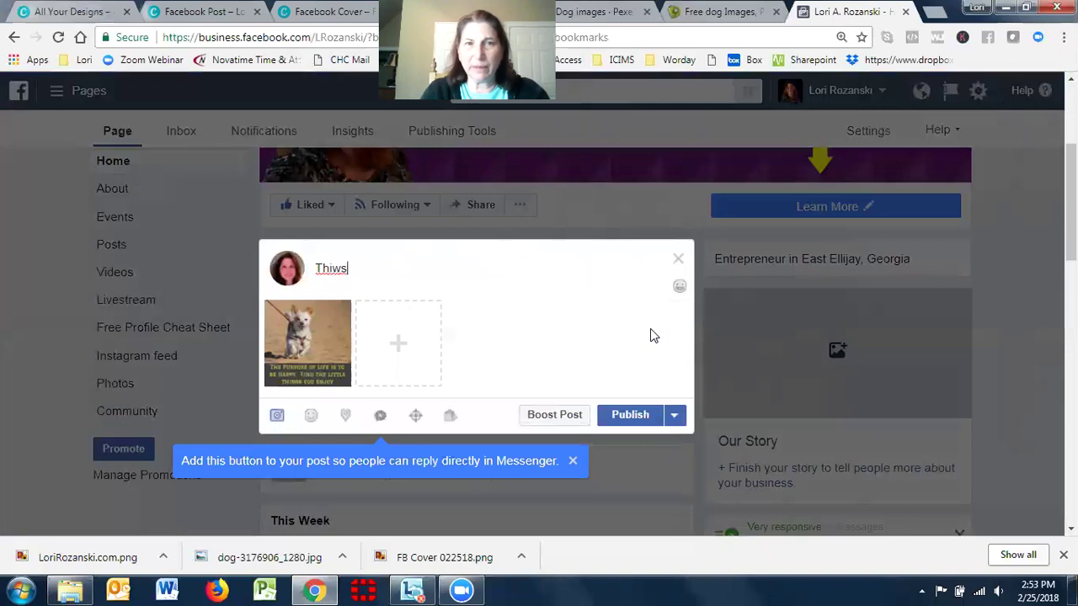
key(BackSpace)
key(BackSpace)
text(J)
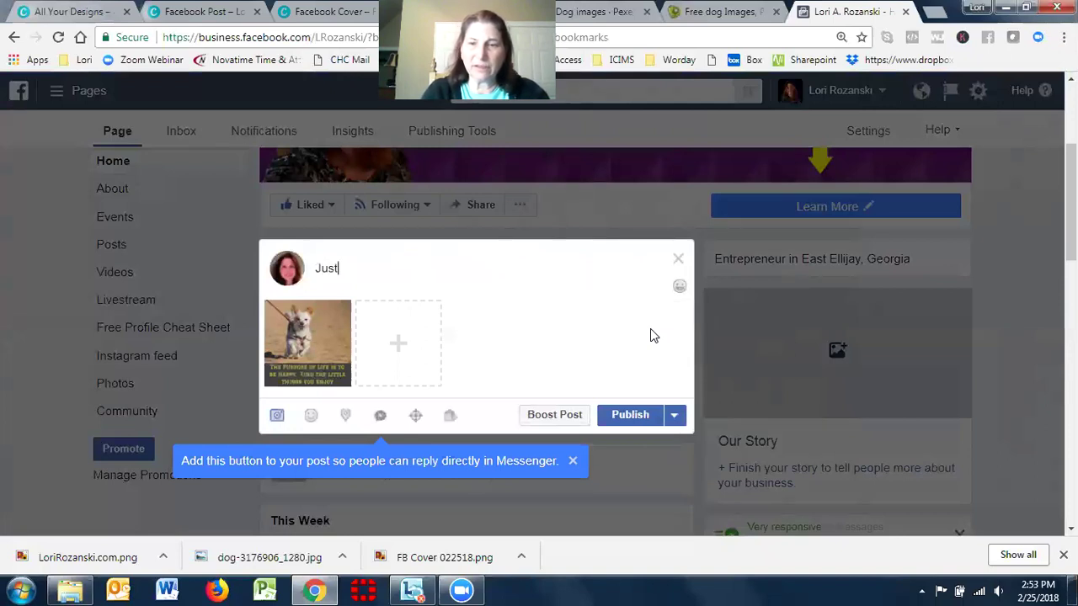
key(BackSpace)
text(I)
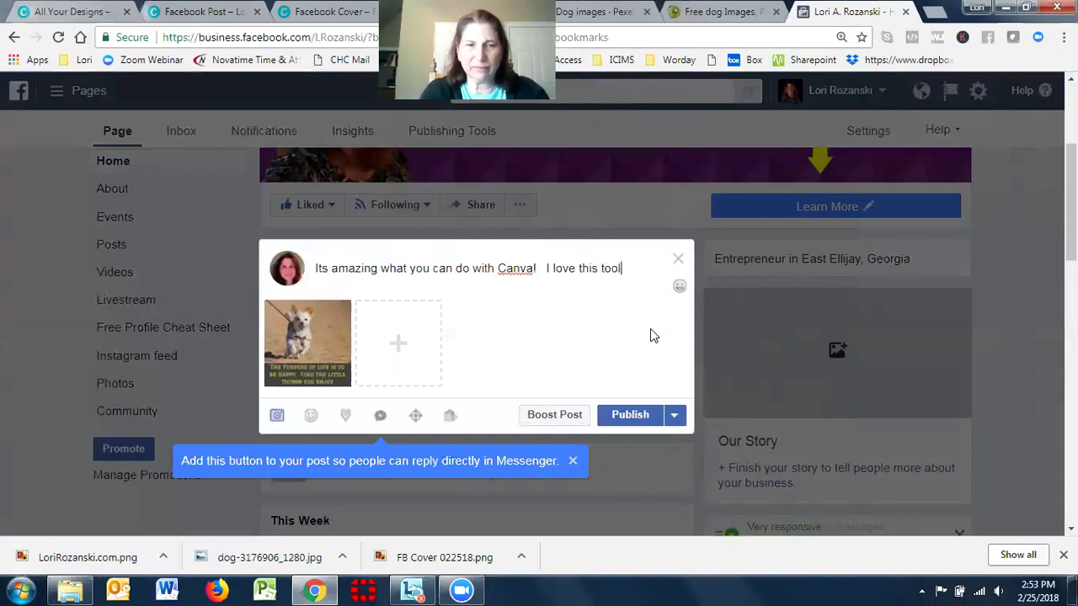
Step: Publish the dog image post to the business Page and check the Page
click(628, 419)
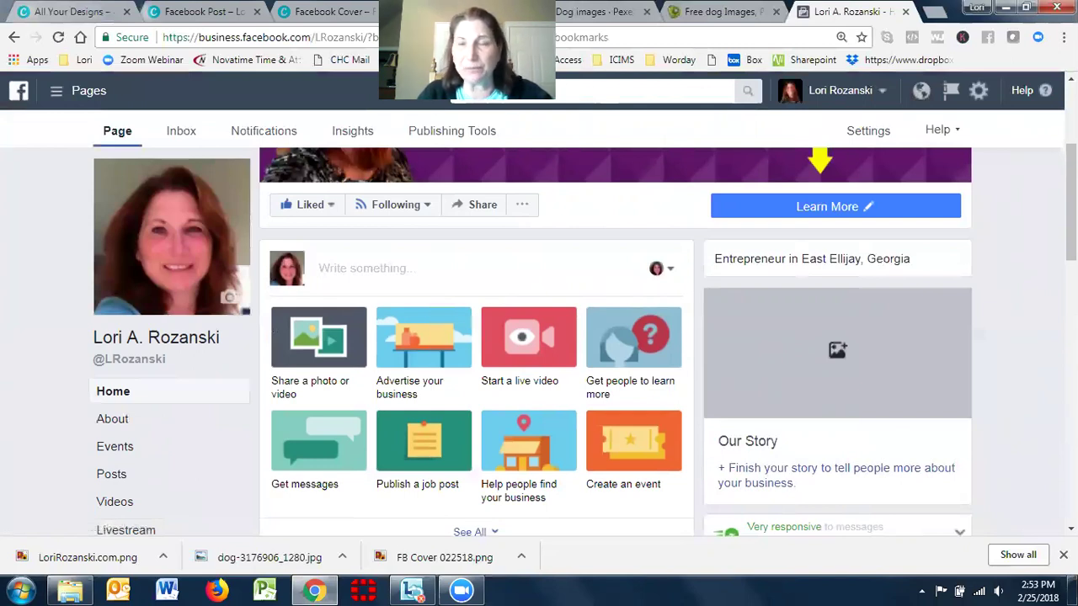
scroll(1070, 253, down, 5)
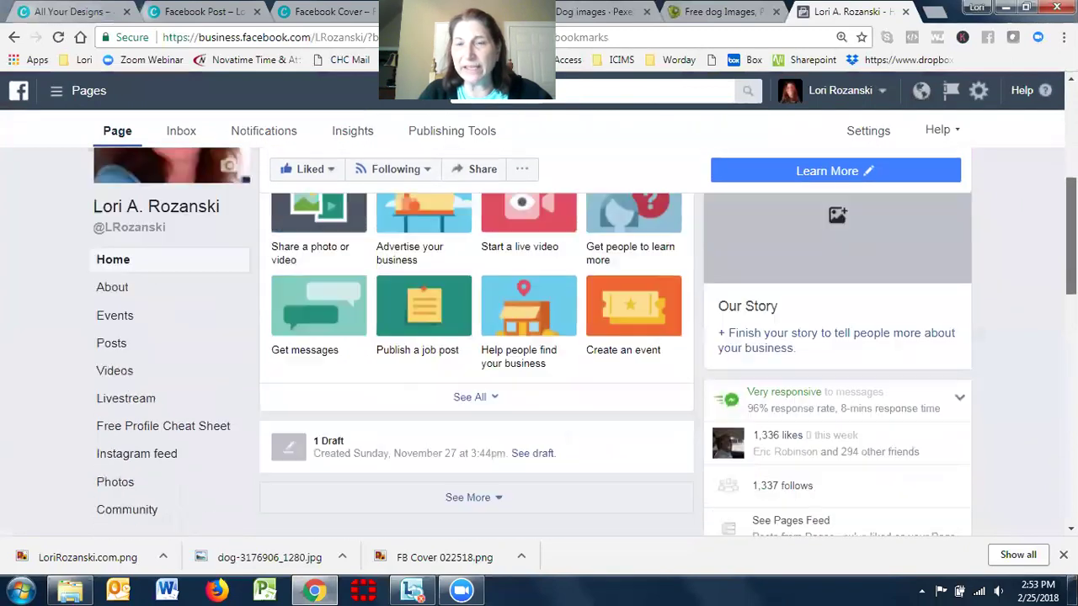
scroll(539, 337, up, 5)
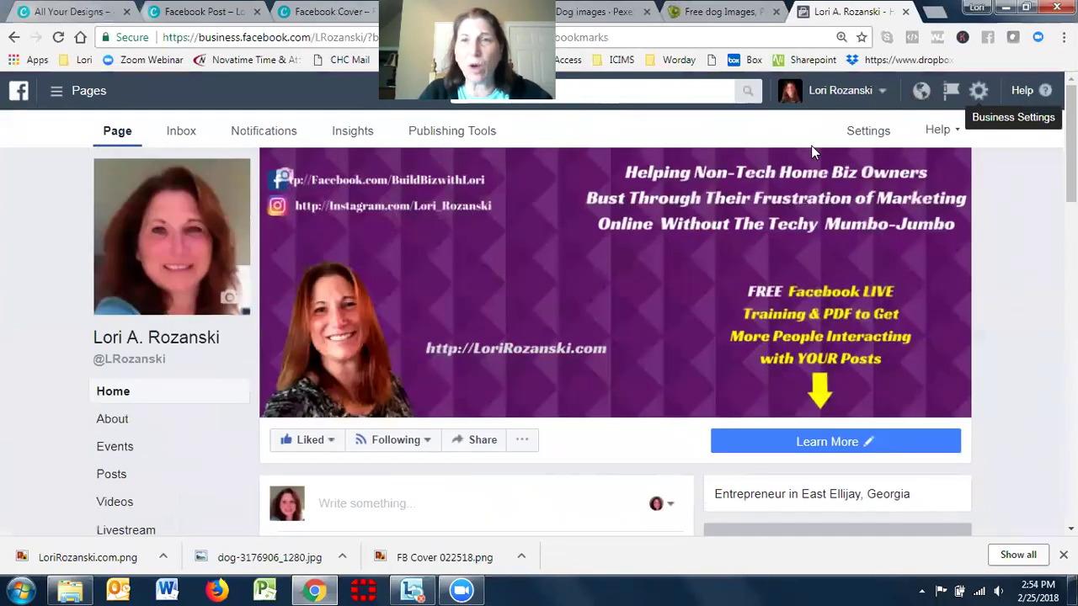
Step: Close the Facebook Cover and Facebook Post design tabs in Canva
click(227, 12)
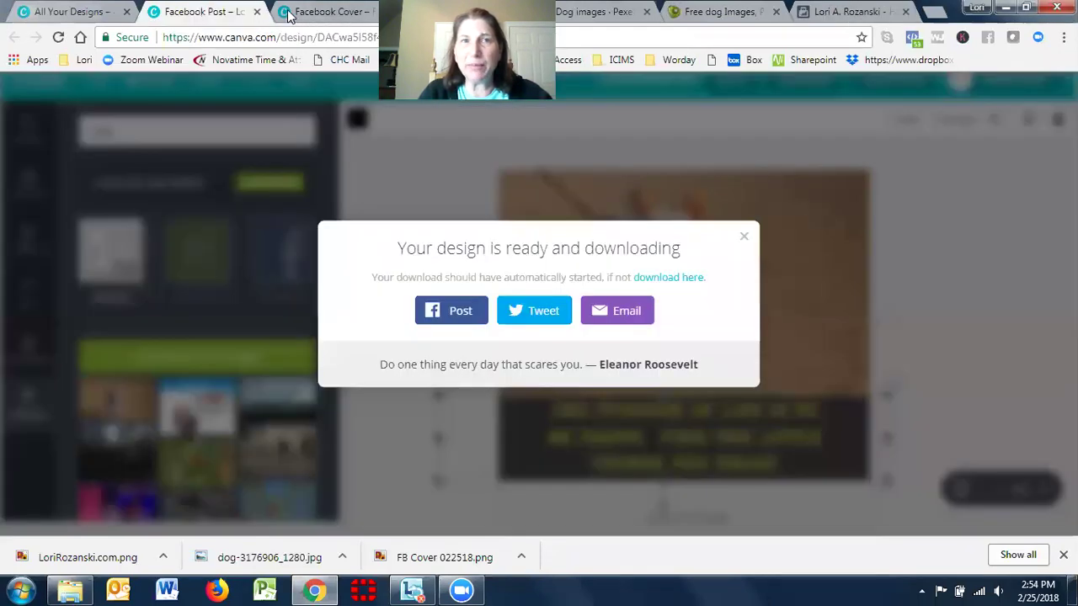
click(288, 12)
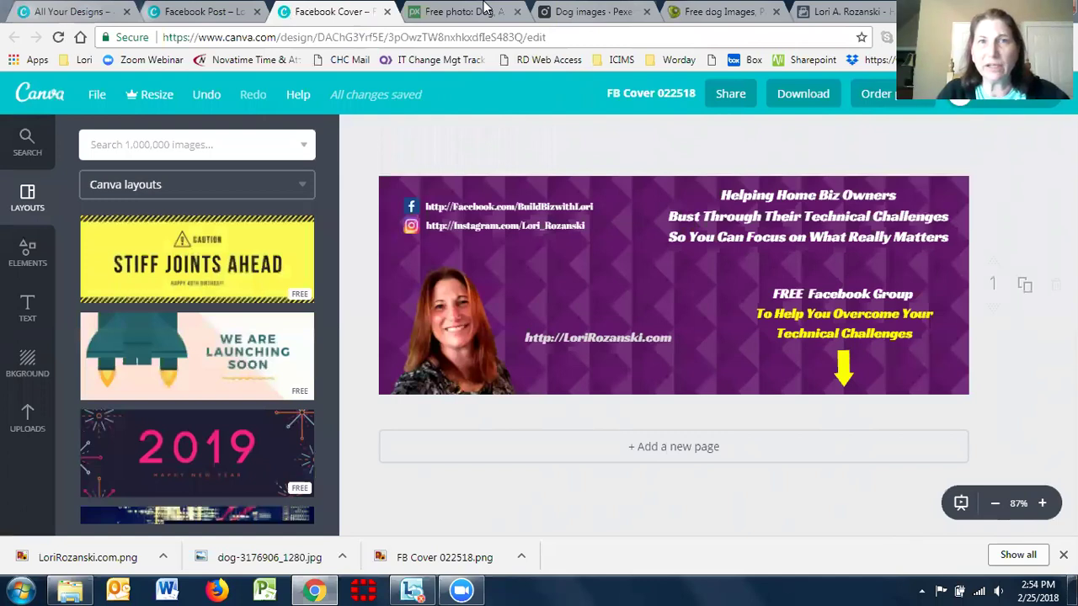
click(387, 12)
click(258, 12)
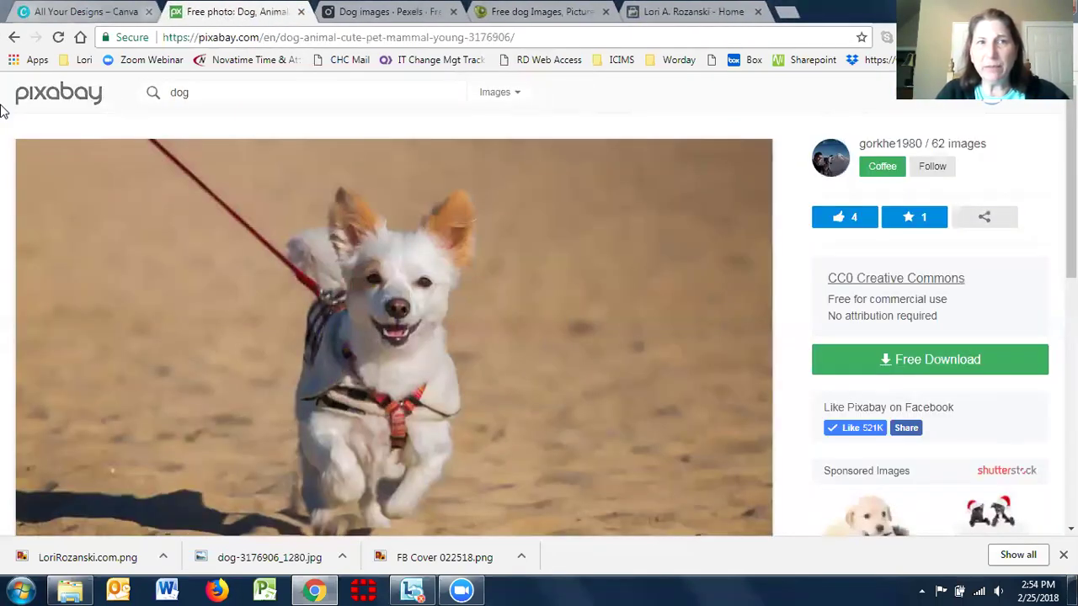
Step: Glance at the Pexels dog images, then show FreeImages' dog results and highlight freeimages.com
click(387, 12)
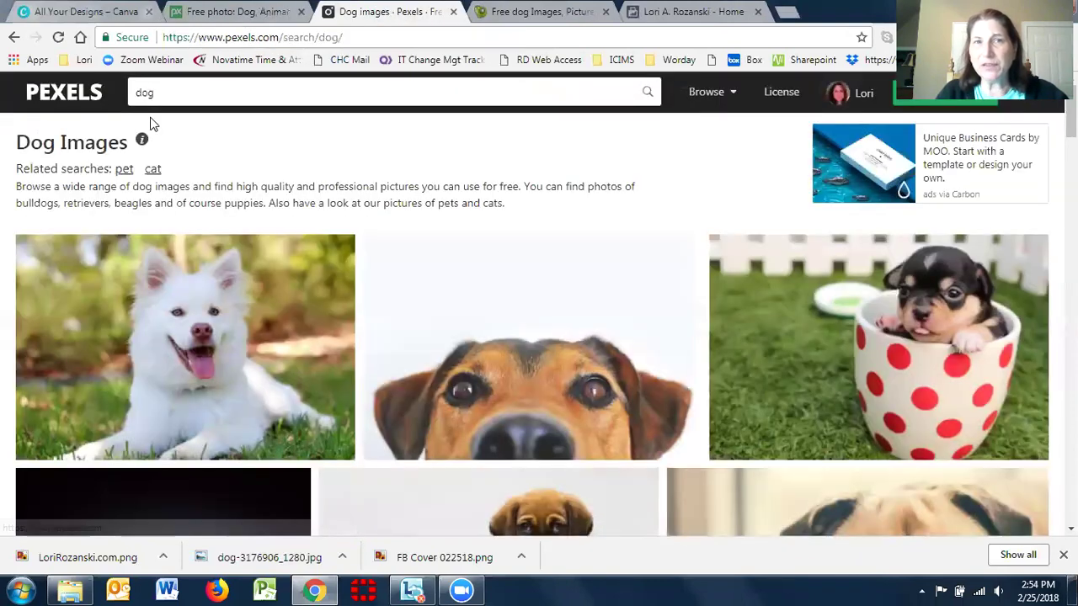
click(548, 12)
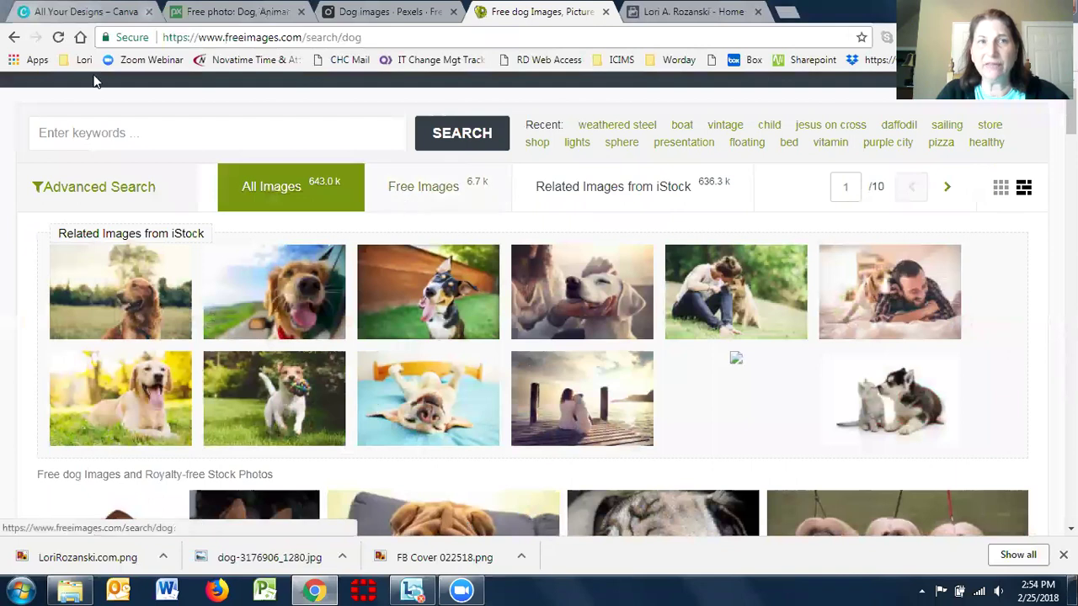
drag(196, 38, 305, 37)
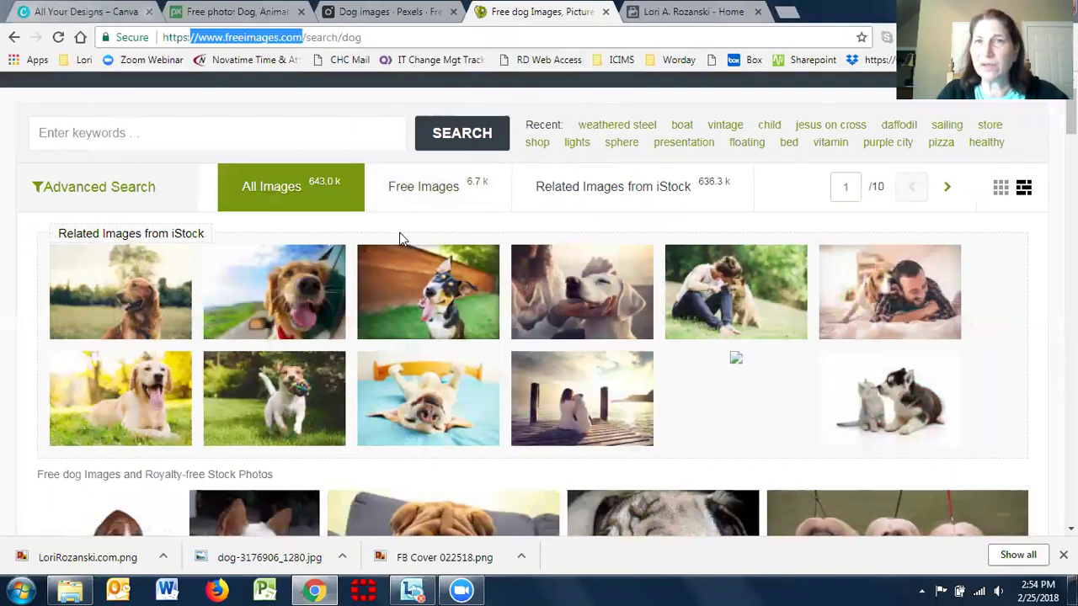